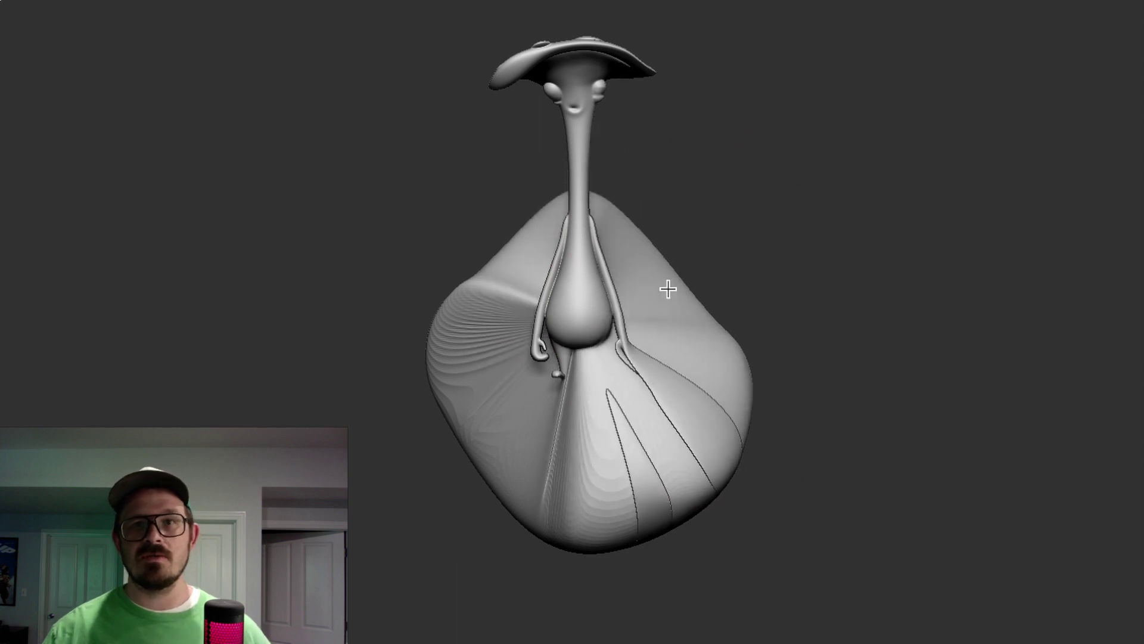
- Undo the strokes that ballooned the mushroom character's lower body and flattened its cap
{"action": "key", "text": "ctrl+z"}
{"action": "key", "text": "ctrl+z"}
{"action": "key", "text": "ctrl+z"}
{"action": "key", "text": "ctrl+z"}
{"action": "key", "text": "ctrl+z"}
{"action": "key", "text": "ctrl+z"}
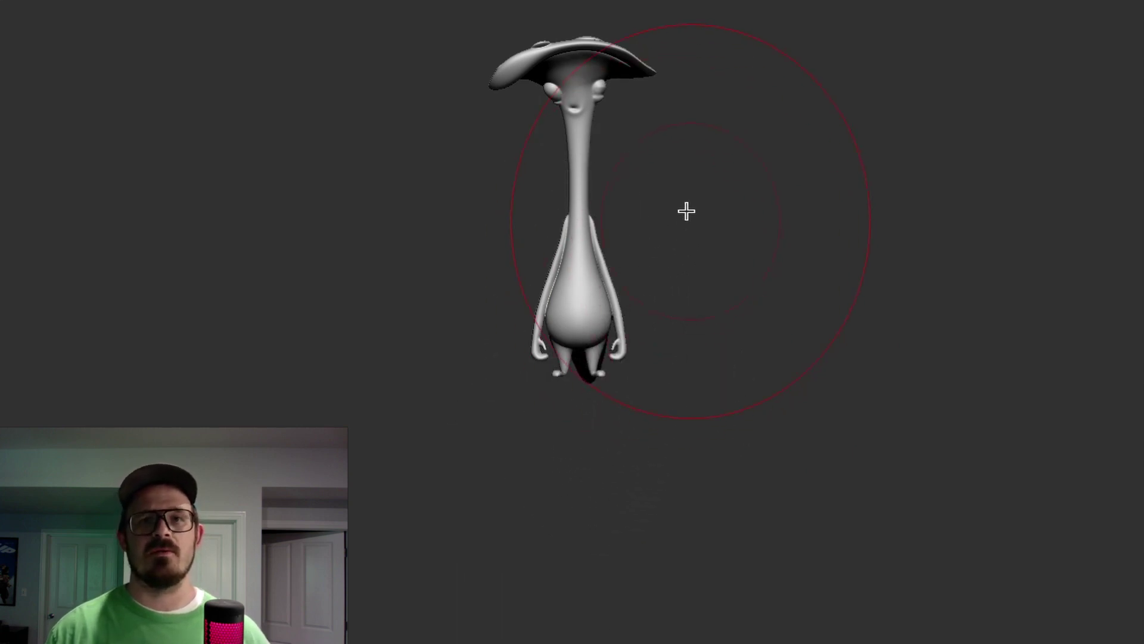
{"action": "key", "text": "ctrl+z"}
{"action": "key", "text": "ctrl+z"}
{"action": "key", "text": "ctrl+z"}
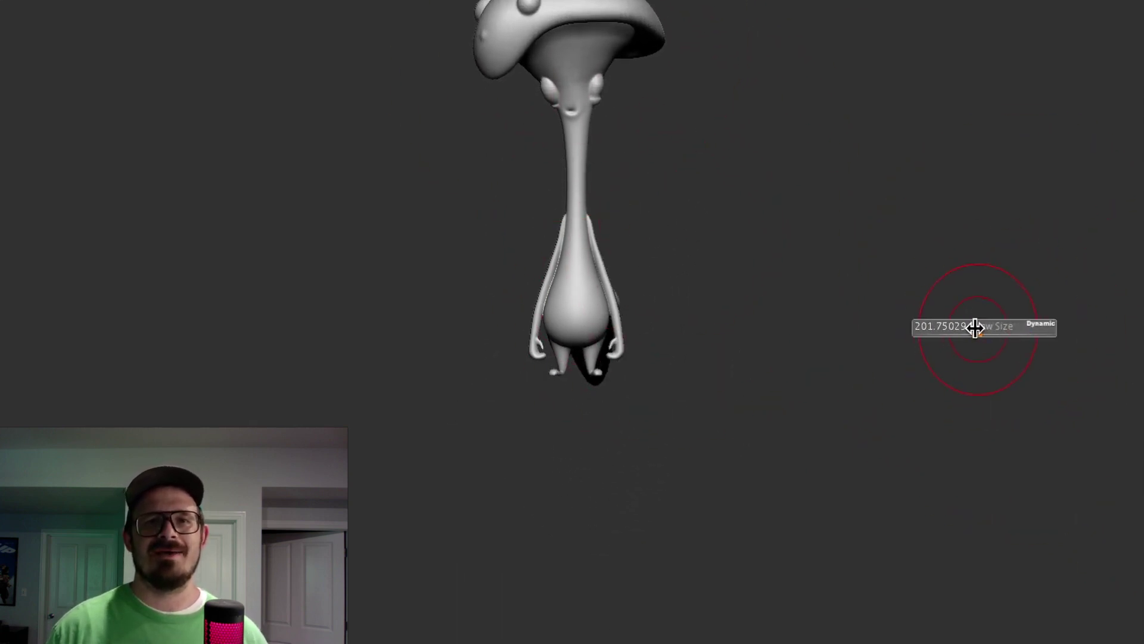
- Redo the deforming strokes on the character's backside and undo them again
{"action": "left_click_drag", "start_coordinate": [975, 327], "coordinate": [602, 166], "text": "alt"}
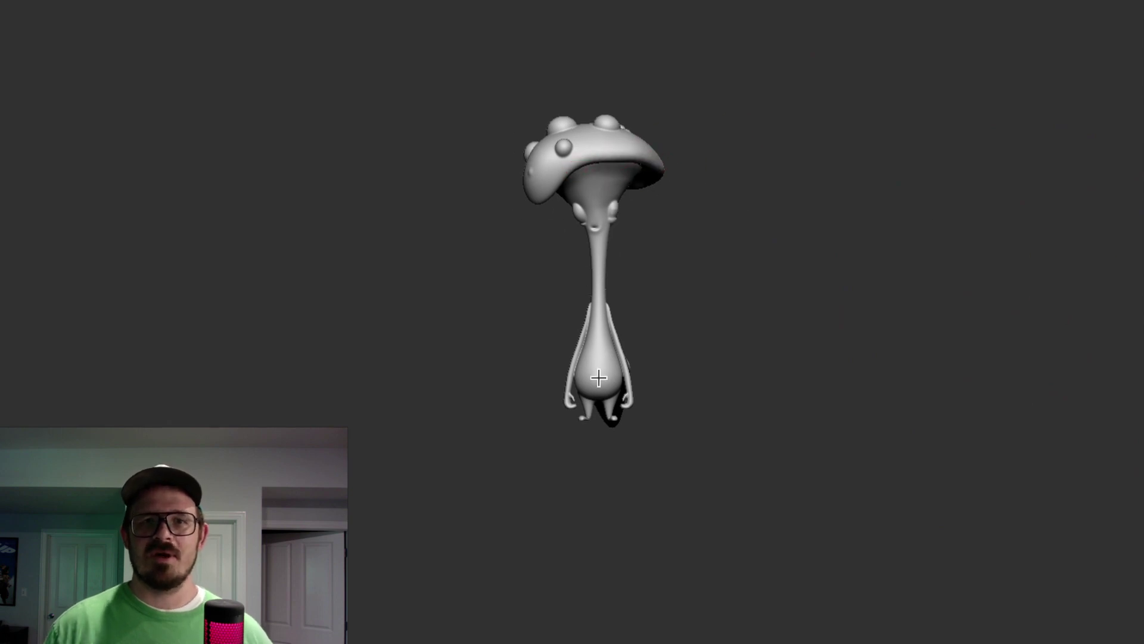
{"action": "key", "text": "ctrl+shift+z"}
{"action": "key", "text": "ctrl+shift+z"}
{"action": "key", "text": "ctrl+shift+z"}
{"action": "key", "text": "ctrl+shift+z"}
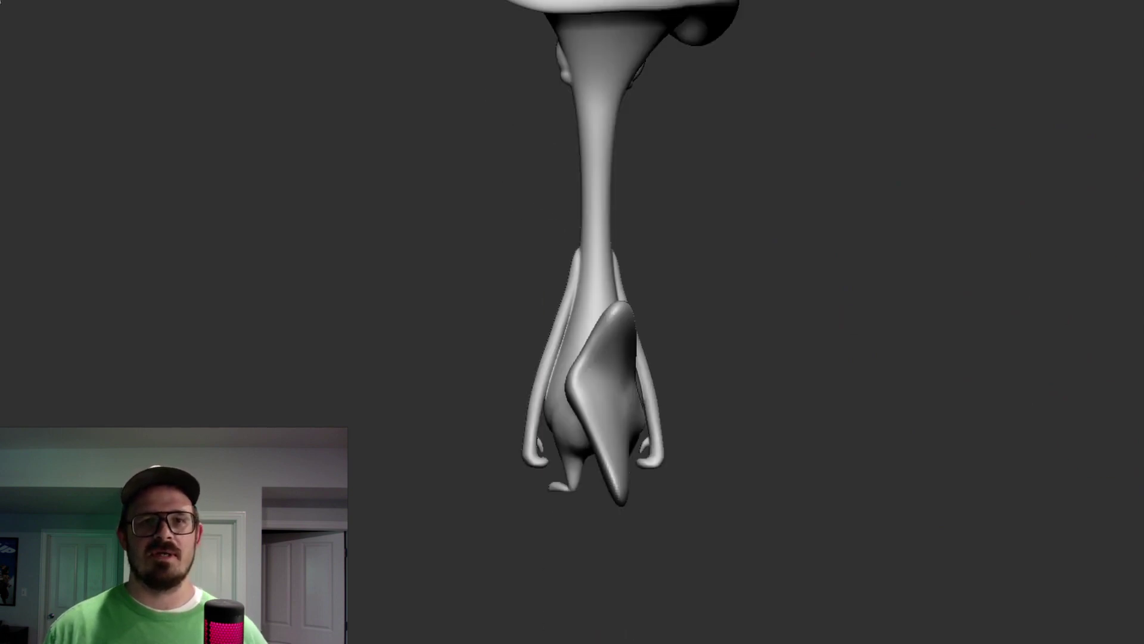
{"action": "key", "text": "ctrl+z"}
{"action": "key", "text": "ctrl+z"}
{"action": "key", "text": "ctrl+z"}
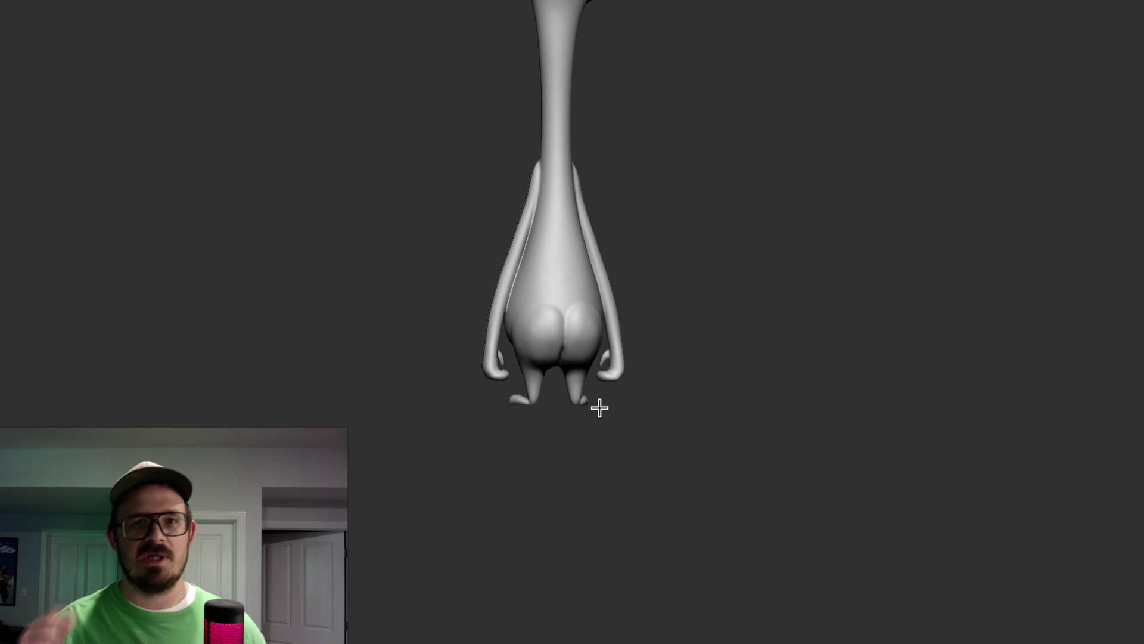
- Examine the mushroom character's cap, neck, body and limbs from the back and the side
{"action": "key", "text": "f"}
{"action": "left_click_drag", "start_coordinate": [656, 238], "coordinate": [532, 33]}
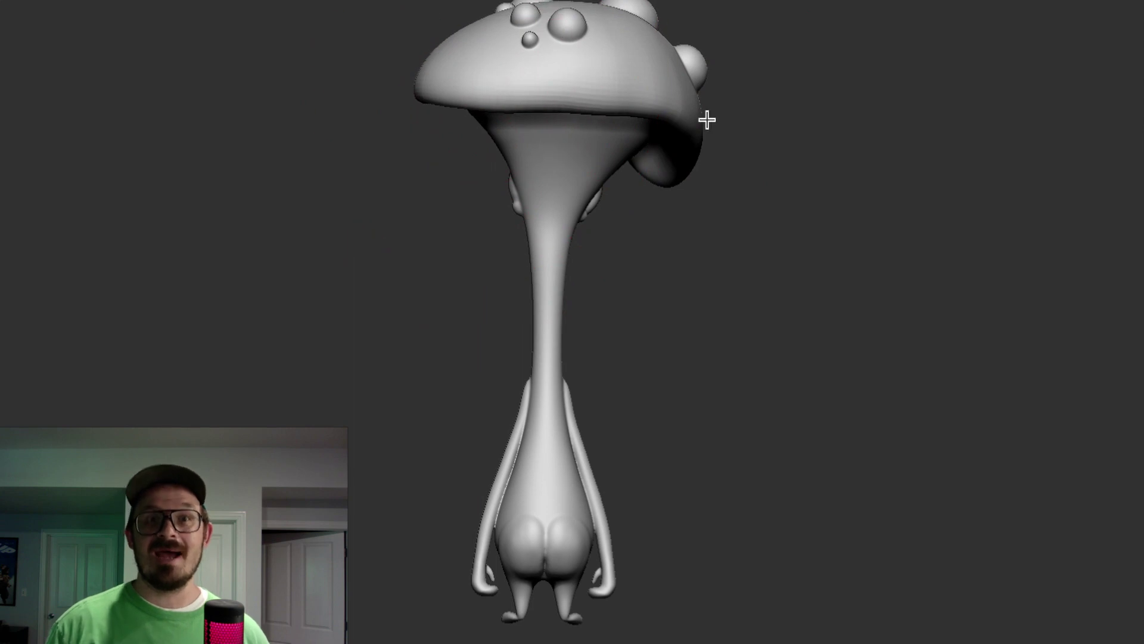
{"action": "left_click_drag", "start_coordinate": [839, 357], "coordinate": [516, 215]}
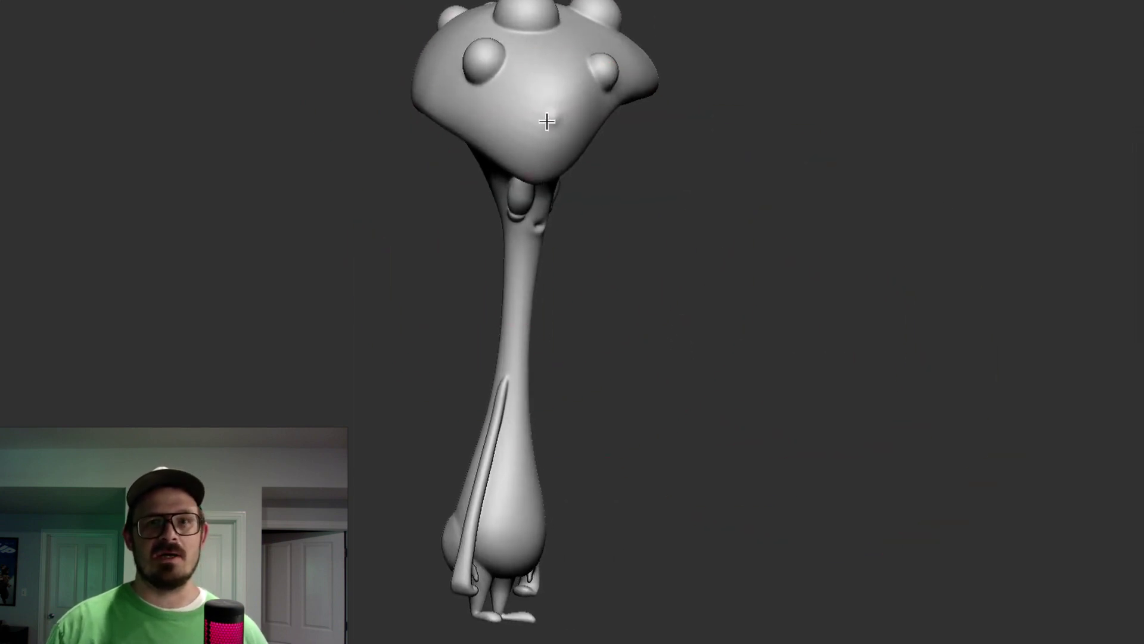
{"action": "left_click_drag", "start_coordinate": [655, 454], "coordinate": [468, 129]}
{"action": "left_click_drag", "start_coordinate": [772, 583], "coordinate": [596, 386]}
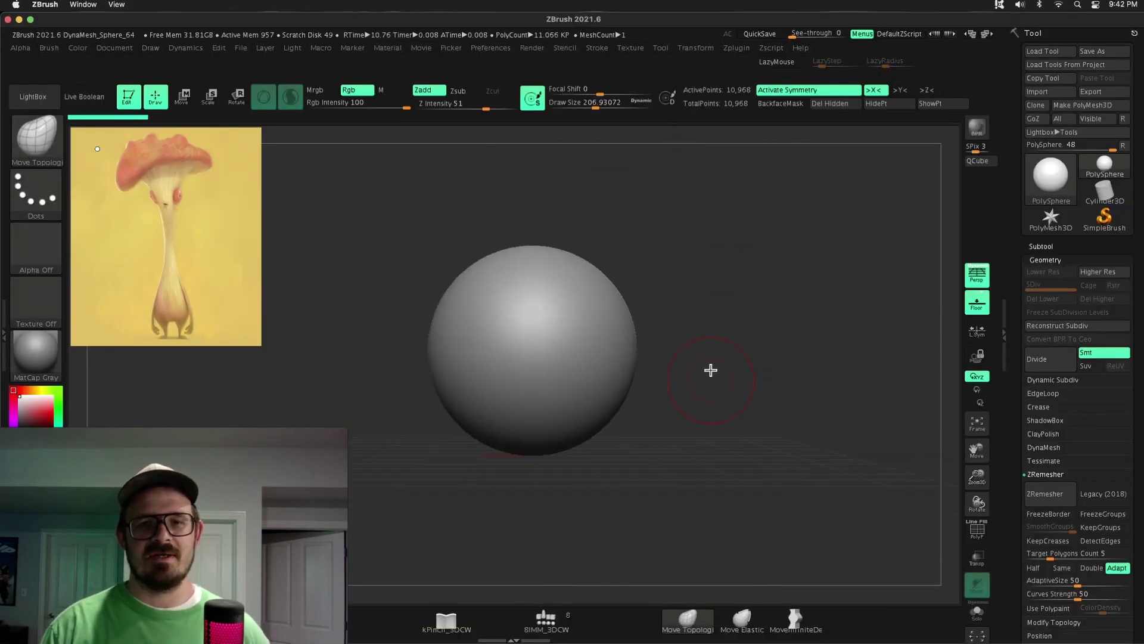
- Enlarge the mushroom reference image in Spotlight and center its stem over the sphere
{"action": "key", "text": "shift+z"}
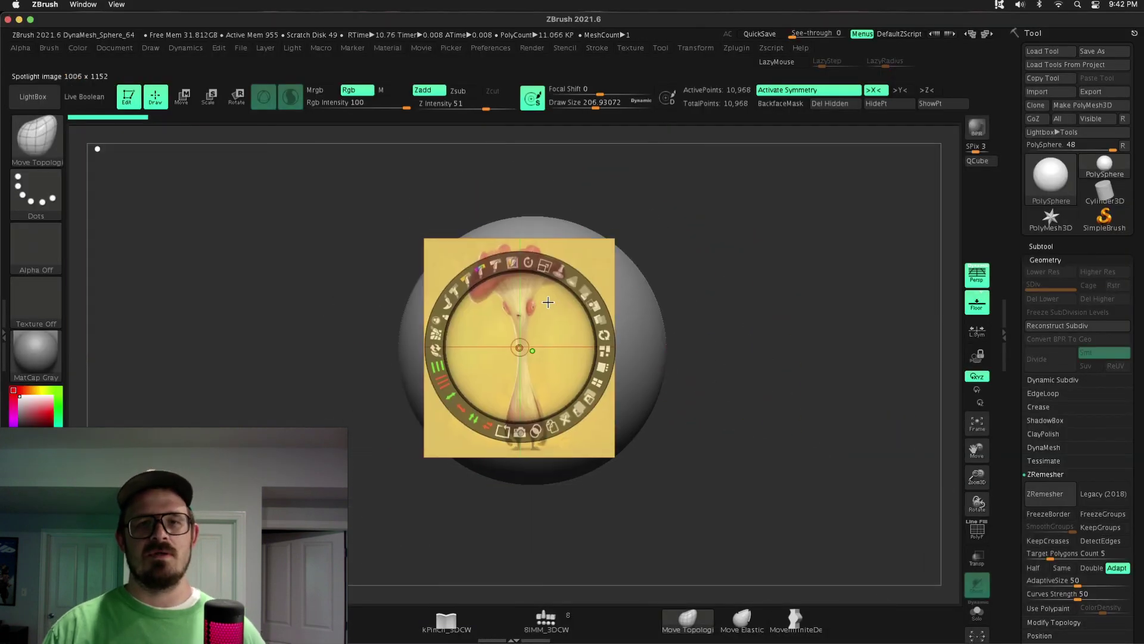
{"action": "left_click_drag", "start_coordinate": [588, 293], "coordinate": [614, 393]}
{"action": "key", "text": "z"}
{"action": "key", "text": "w"}
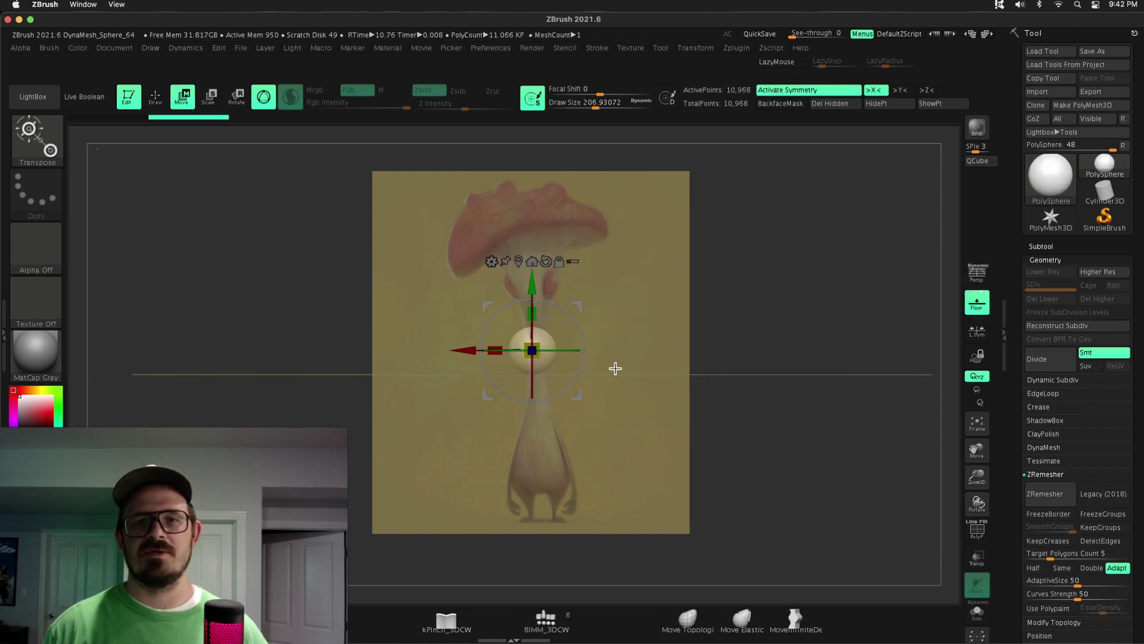
{"action": "key", "text": "shift+z"}
{"action": "left_click_drag", "start_coordinate": [540, 360], "coordinate": [550, 332]}
{"action": "key", "text": "z"}
- Stretch the sphere with the Extender deformer into a tall column over the reference stem and remesh it
{"action": "left_click", "coordinate": [513, 383]}
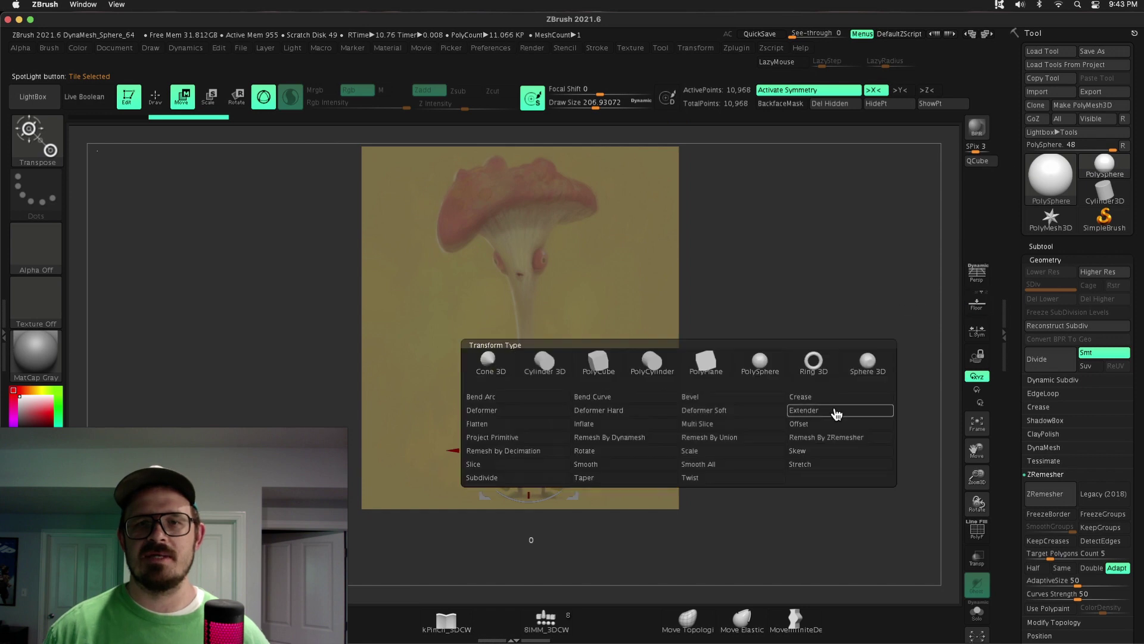
{"action": "left_click", "coordinate": [832, 410]}
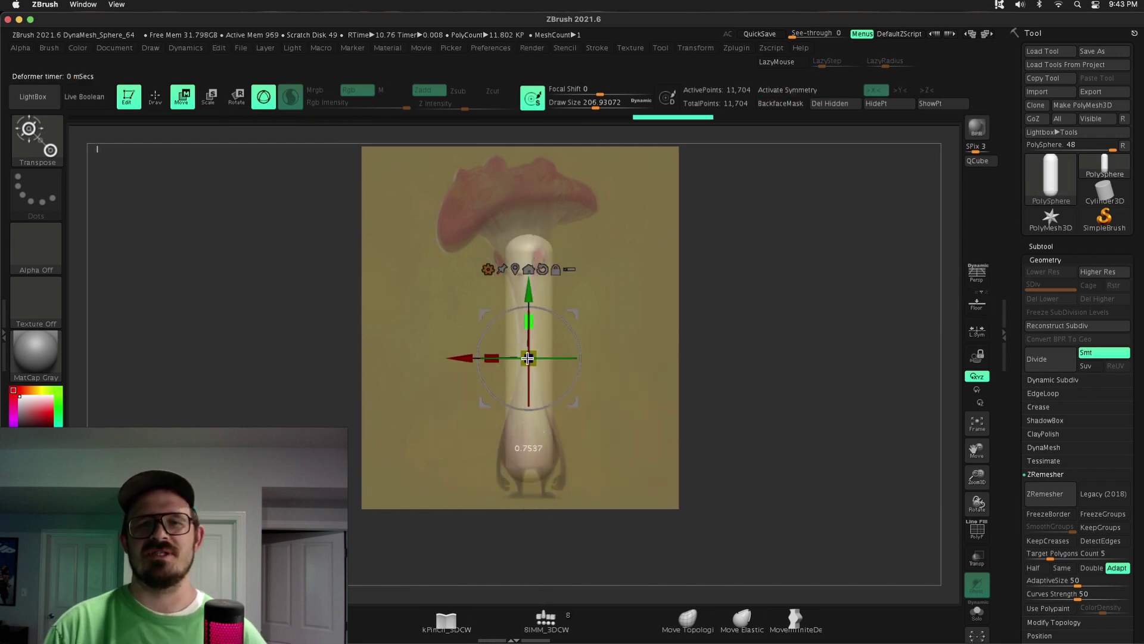
{"action": "key", "text": "q"}
{"action": "left_click_drag", "start_coordinate": [739, 304], "coordinate": [749, 309], "text": "ctrl"}
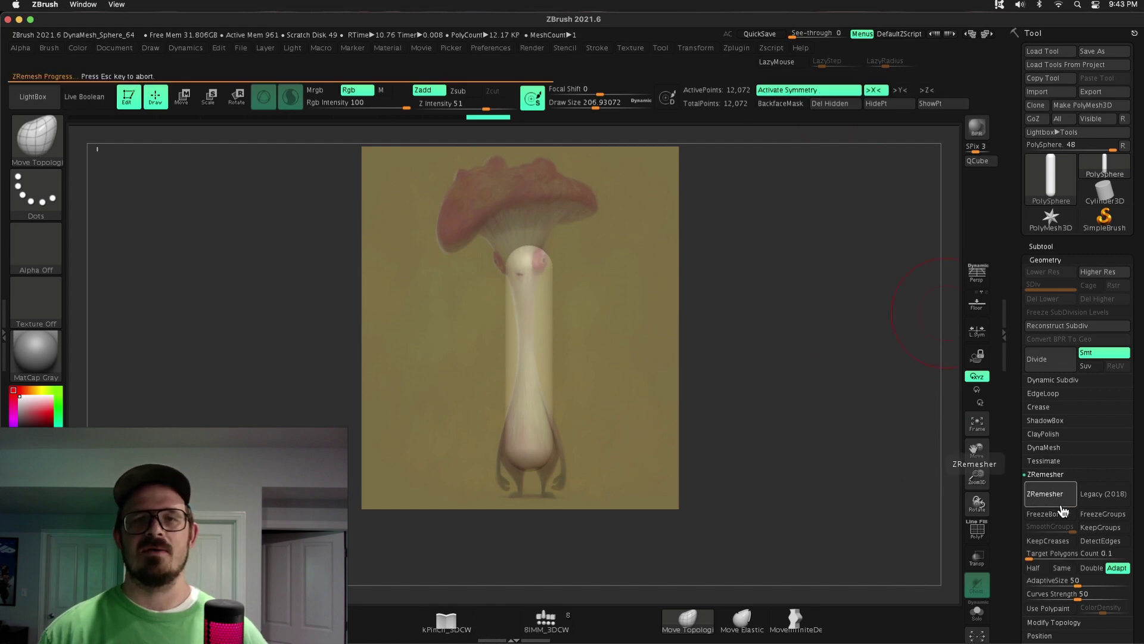
- Remesh the tapered stem with DynaMesh at resolution 64 and ZRemesh it with a target polygon count of 0.1
{"action": "key", "text": "ctrl+shift+z"}
{"action": "key", "text": "ctrl+shift+z"}
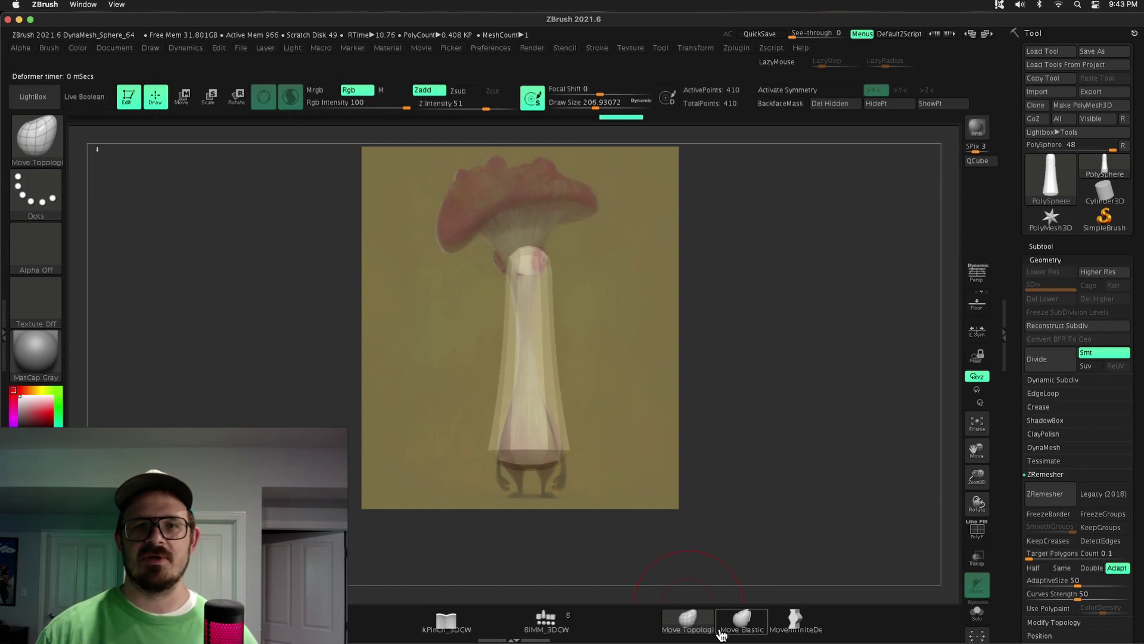
{"action": "key", "text": "ctrl+z"}
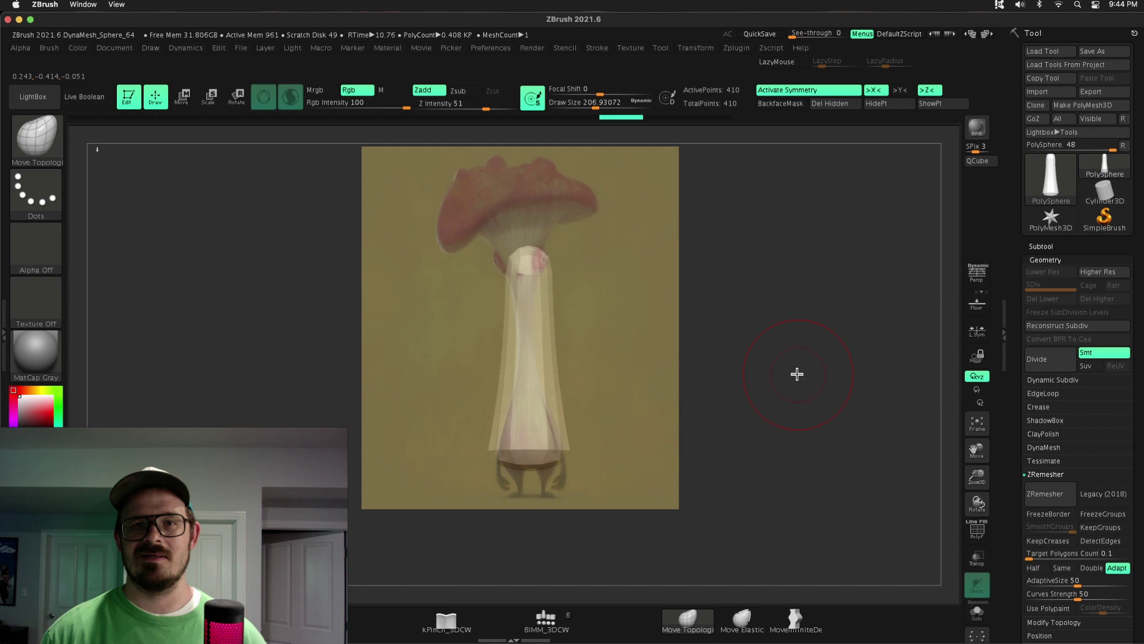
{"action": "left_click", "coordinate": [1054, 447]}
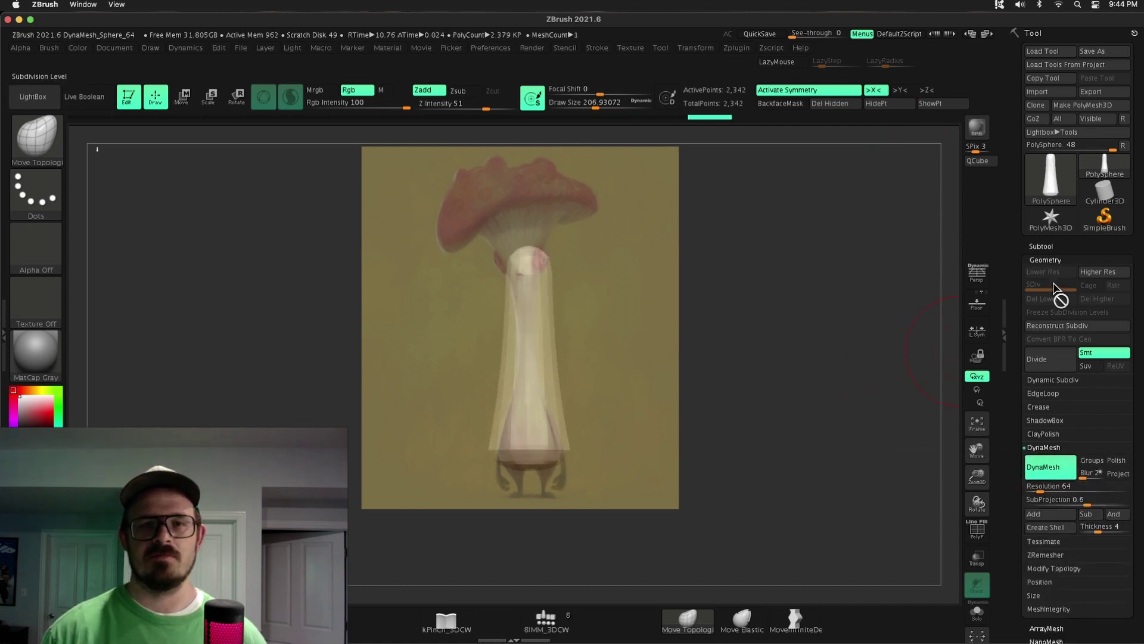
{"action": "left_click", "coordinate": [1045, 554]}
{"action": "left_click", "coordinate": [1036, 495]}
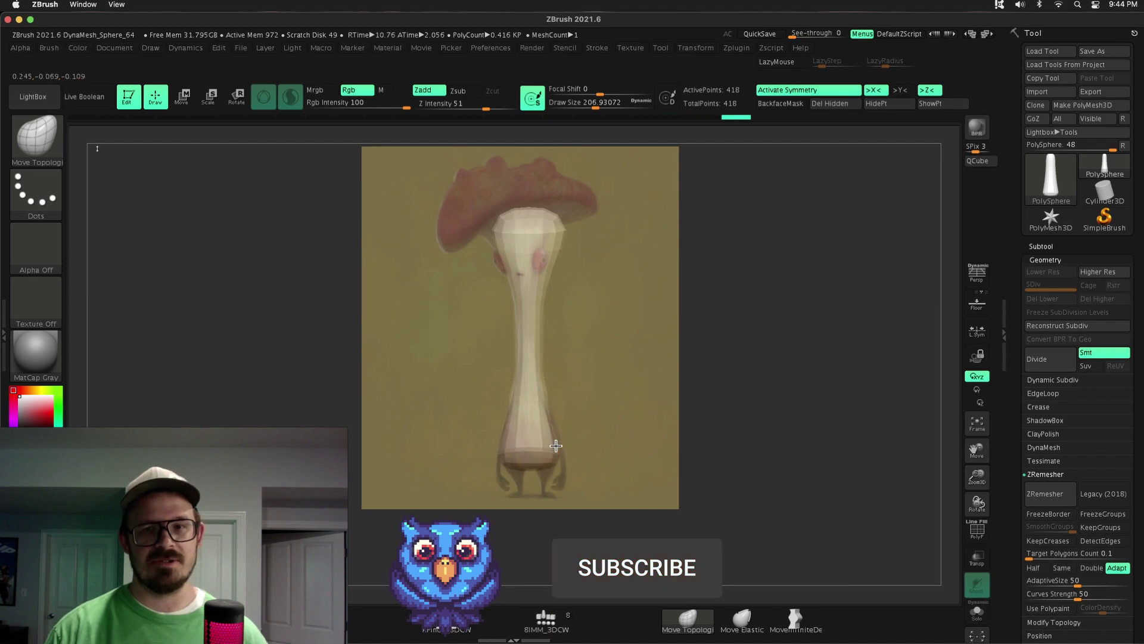
- Try reshaping the lower stem with a larger Move Topological brush at a draw size of about 305, and undo it
{"action": "key", "text": "]"}
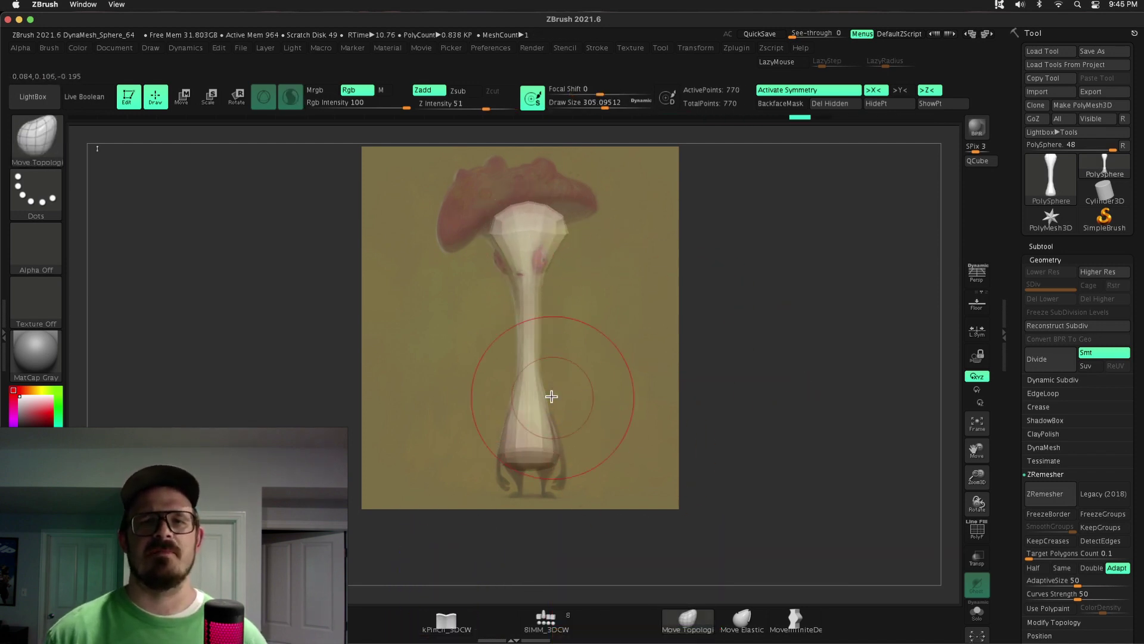
{"action": "left_click_drag", "start_coordinate": [548, 393], "coordinate": [578, 383]}
{"action": "key", "text": "ctrl+z"}
{"action": "key", "text": "ctrl+z"}
{"action": "key", "text": "ctrl+z"}
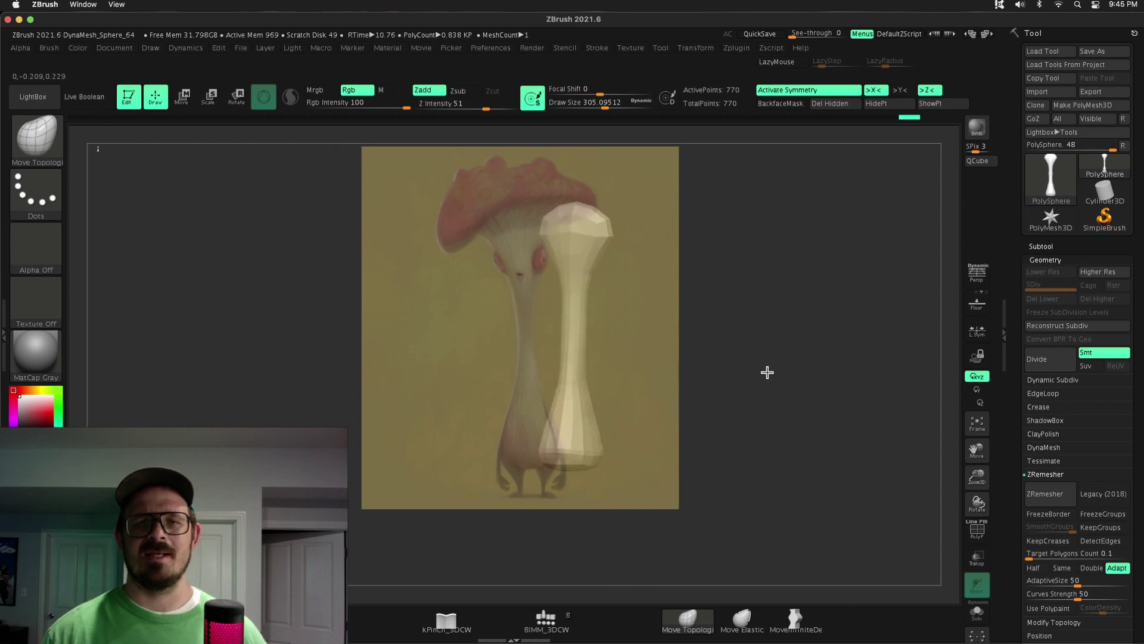
- Insert a mirrored pair of Appendage meshes from BIMM_3DCW across the stem as arms
{"action": "left_click", "coordinate": [547, 619]}
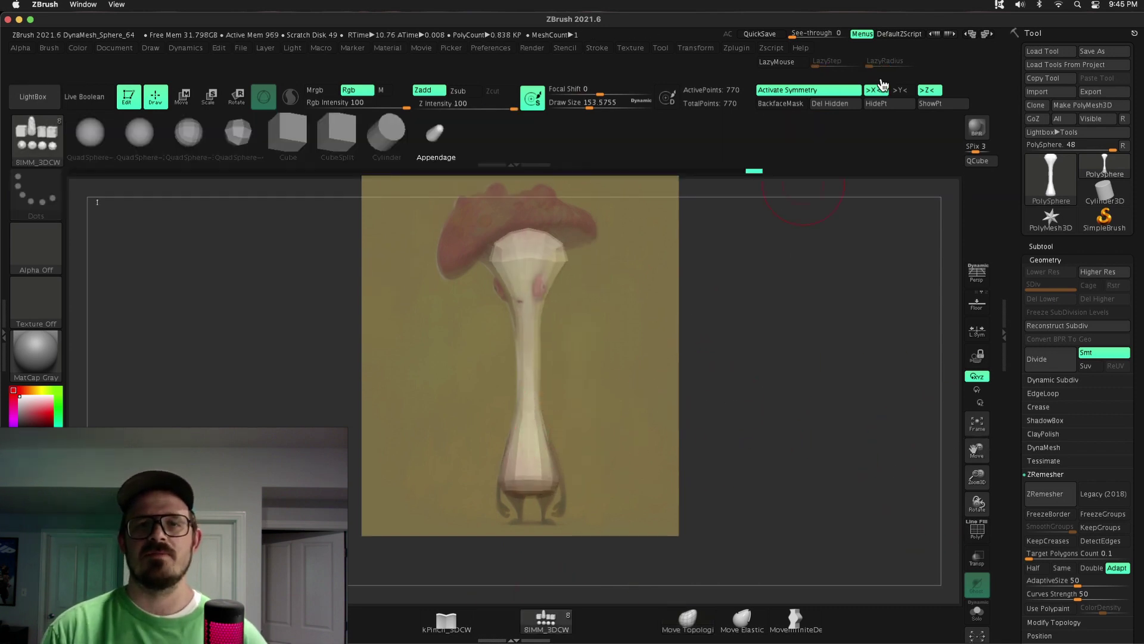
{"action": "key", "text": "m"}
{"action": "left_click", "coordinate": [596, 333]}
{"action": "left_click_drag", "start_coordinate": [524, 420], "coordinate": [589, 391]}
{"action": "key", "text": "w"}
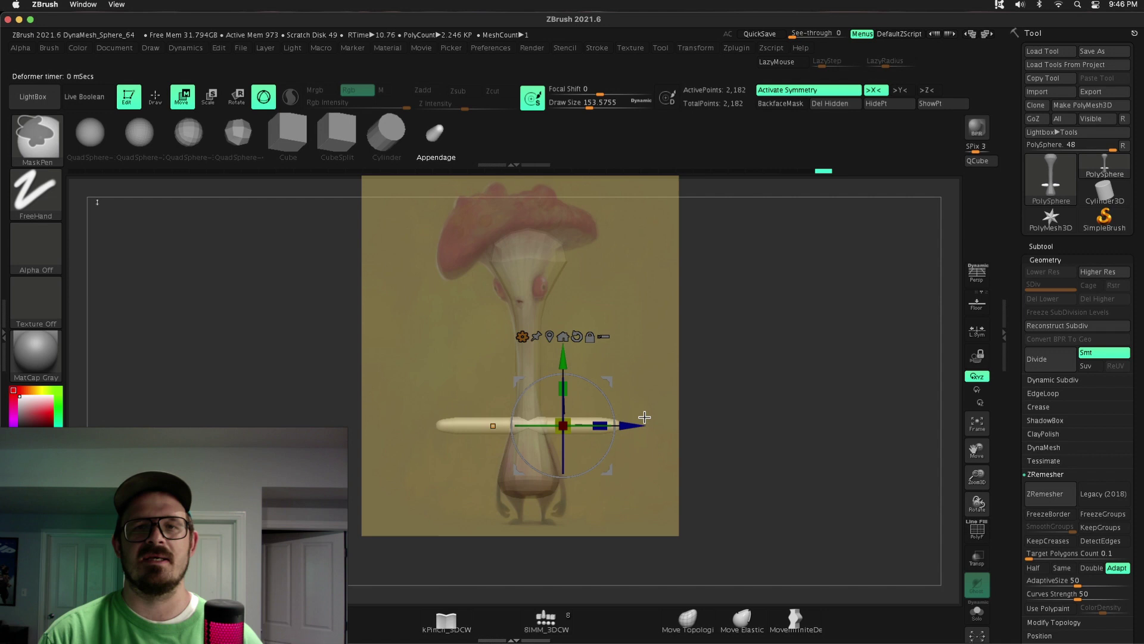
- Rotate the mirrored arms down along the sides of the body and scale them to the reference
{"action": "left_click_drag", "start_coordinate": [644, 416], "coordinate": [764, 373]}
{"action": "key", "text": "ctrl+z"}
{"action": "key", "text": "ctrl+z"}
{"action": "key", "text": "m"}
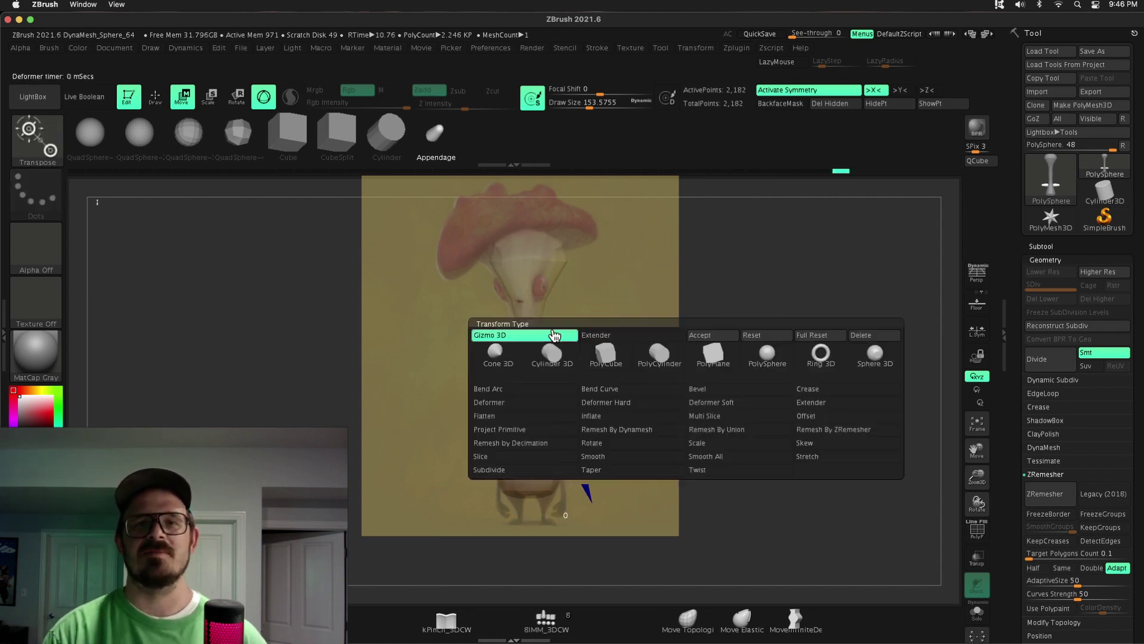
{"action": "left_click", "coordinate": [596, 357]}
{"action": "left_click_drag", "start_coordinate": [545, 372], "coordinate": [615, 432]}
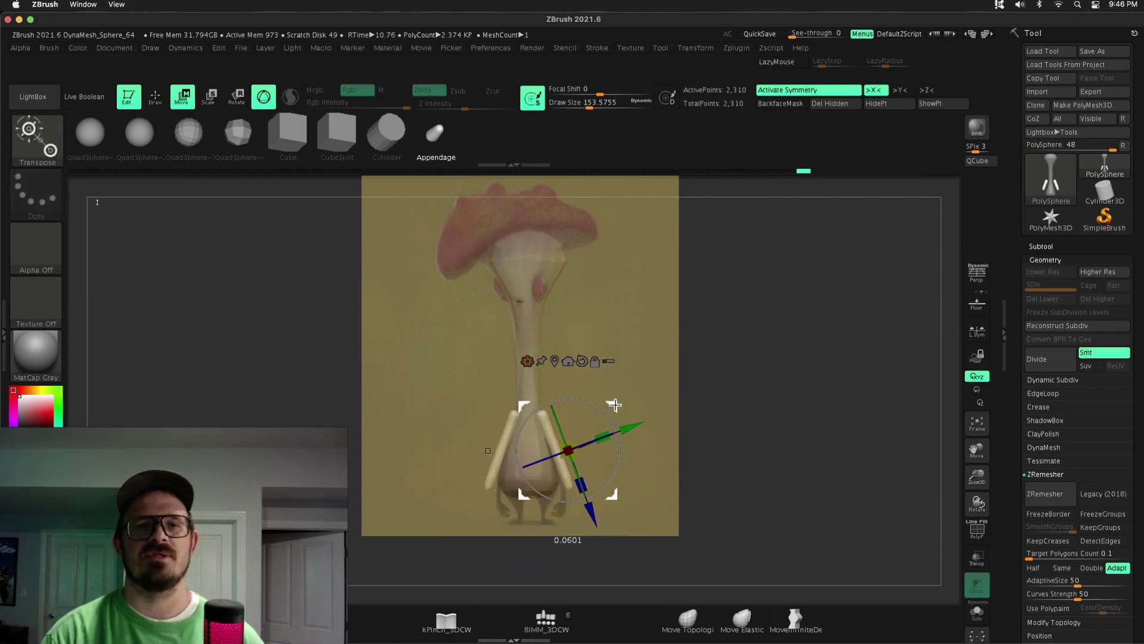
- Fit the arms against the shoulders and split them from the body into a separate subtool
{"action": "key", "text": "q"}
{"action": "key", "text": "w"}
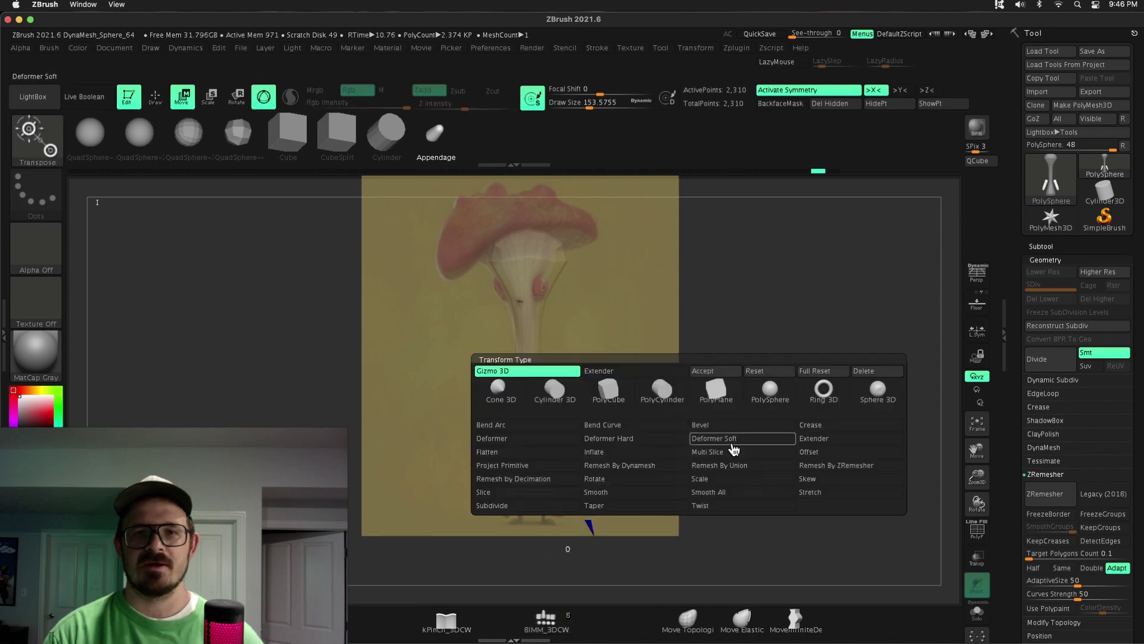
{"action": "left_click", "coordinate": [590, 471]}
{"action": "left_click", "coordinate": [658, 431]}
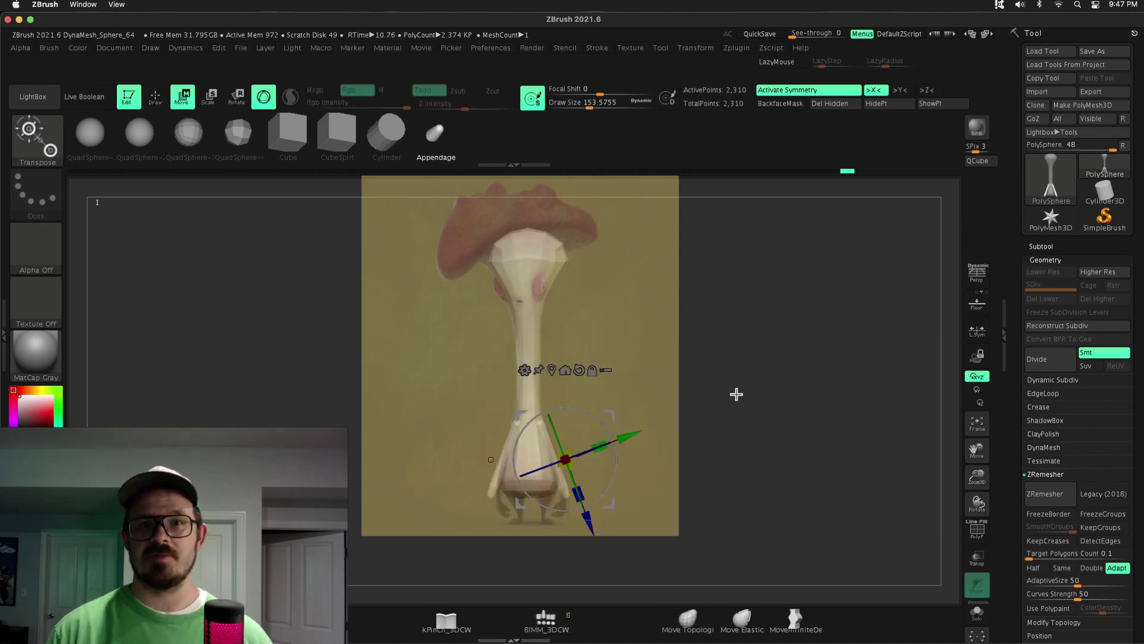
{"action": "left_click", "coordinate": [1047, 603]}
{"action": "left_click", "coordinate": [600, 428]}
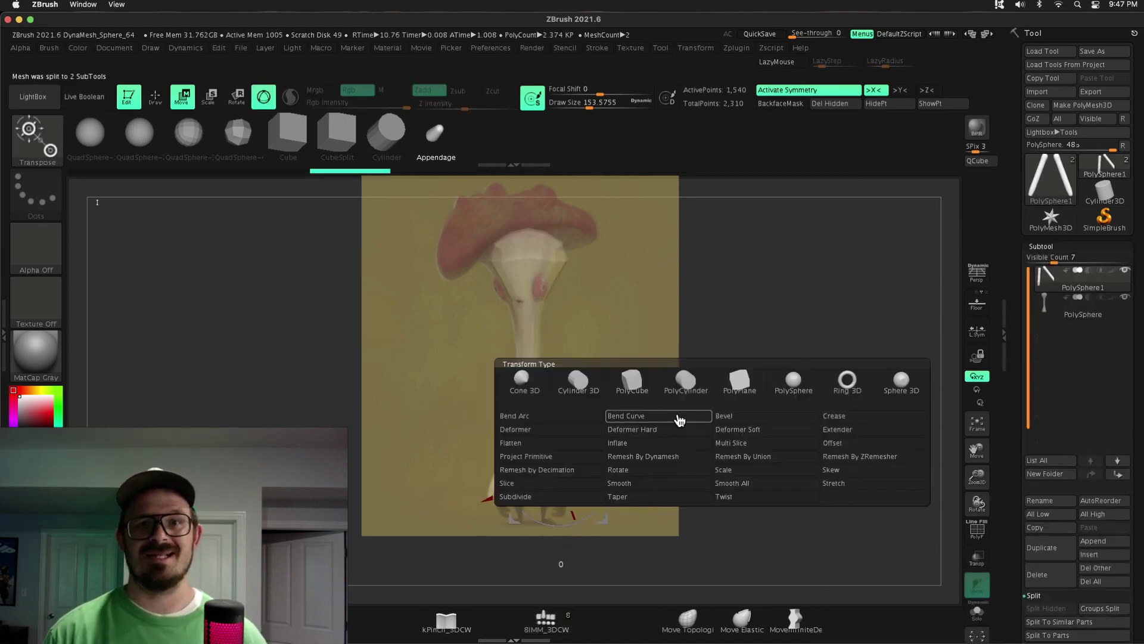
{"action": "key", "text": "q"}
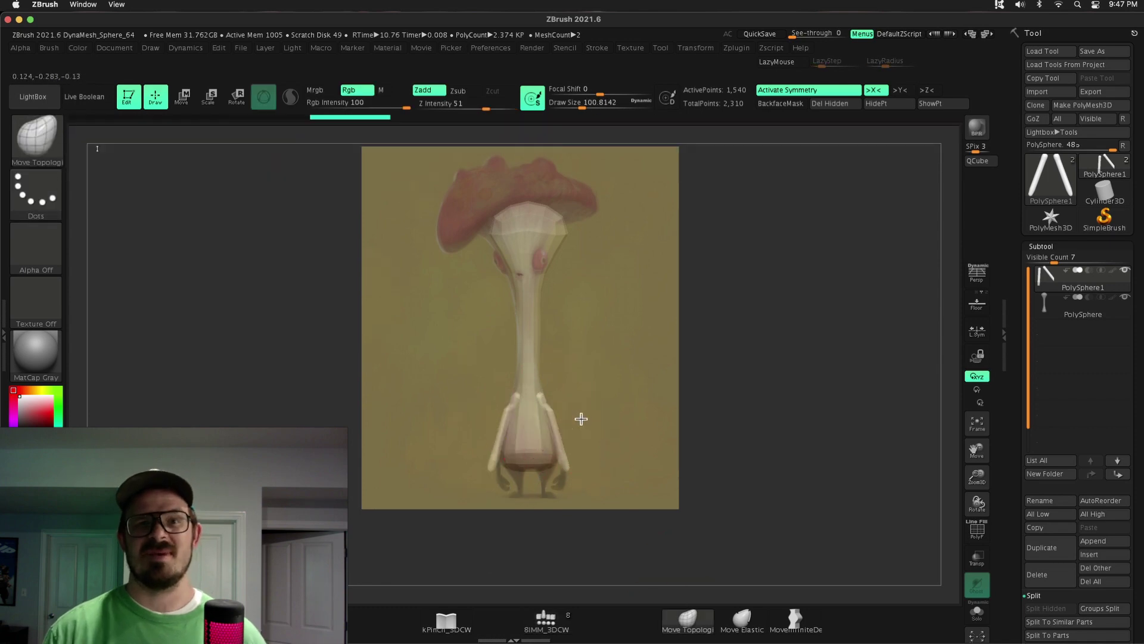
- ZRemesh the arms with a target polygon count of 0.1 and curve them with Move Topological to follow the reference
{"action": "left_click", "coordinate": [1048, 246]}
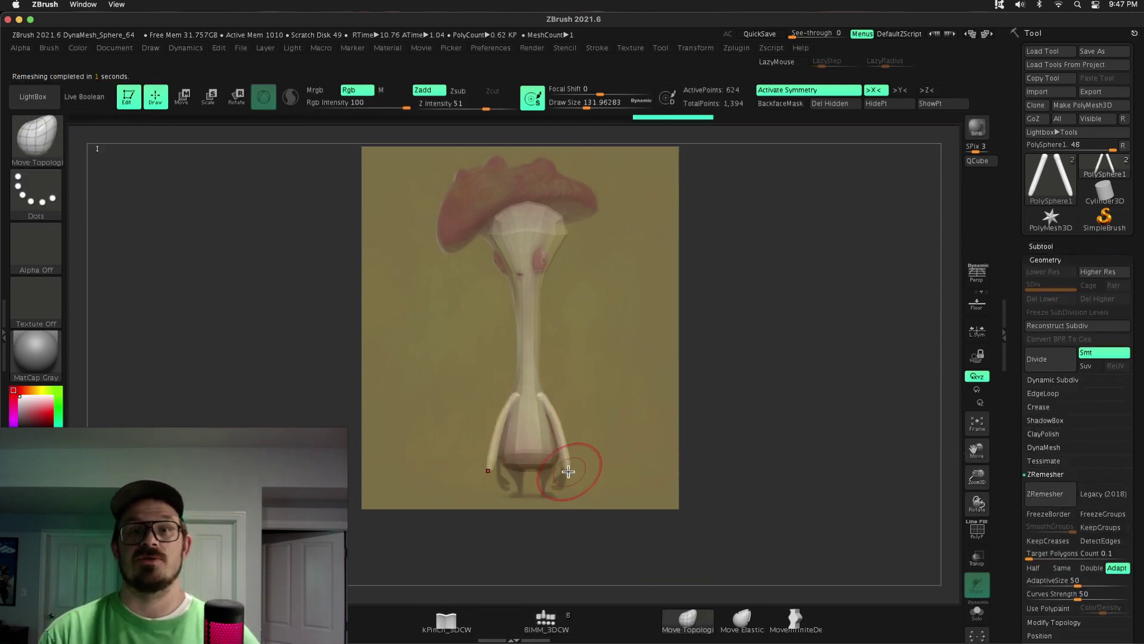
{"action": "key", "text": "s"}
{"action": "left_click_drag", "start_coordinate": [569, 475], "coordinate": [767, 406]}
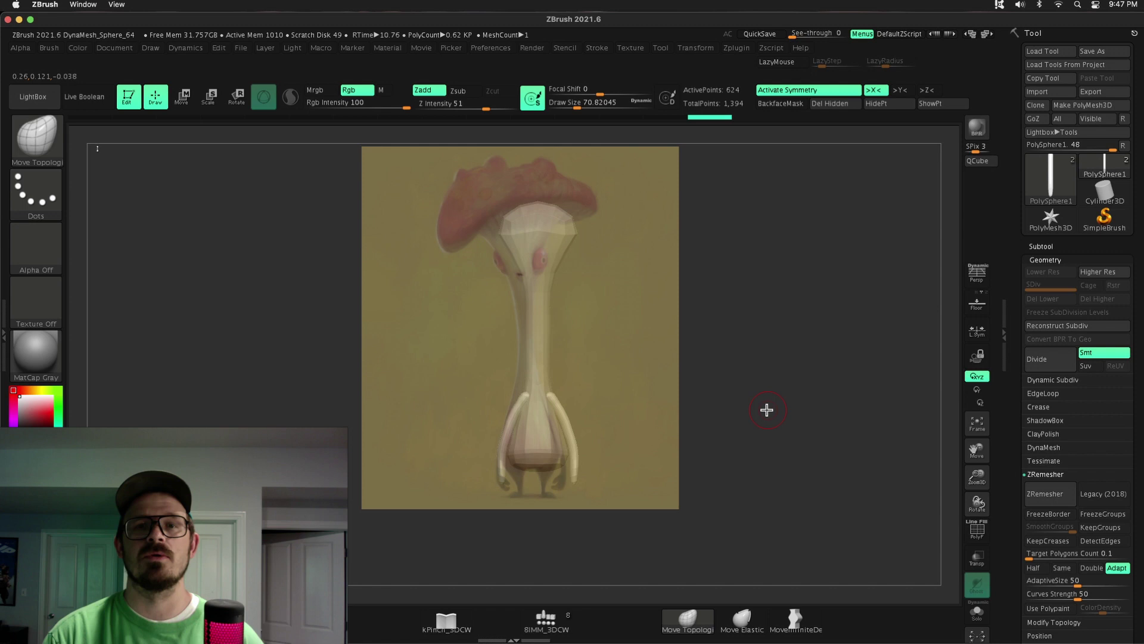
- Insert mirrored Appendage meshes on the body as legs and lower them to the reference feet
{"action": "left_click", "coordinate": [546, 619]}
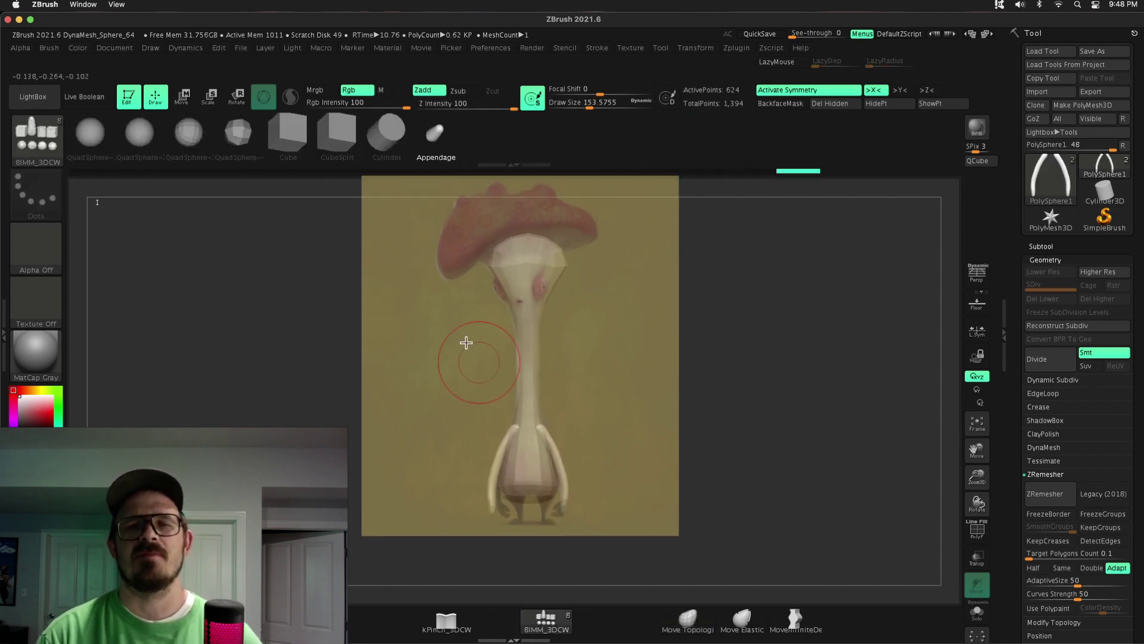
{"action": "left_click_drag", "start_coordinate": [529, 481], "coordinate": [517, 549]}
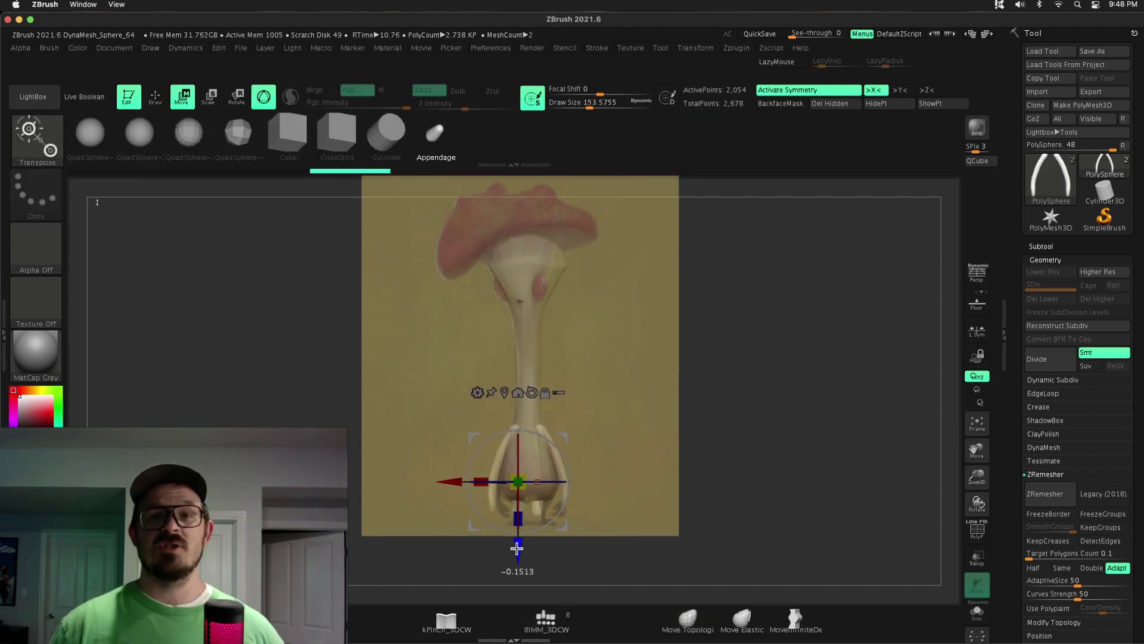
{"action": "left_click_drag", "start_coordinate": [540, 453], "coordinate": [540, 490]}
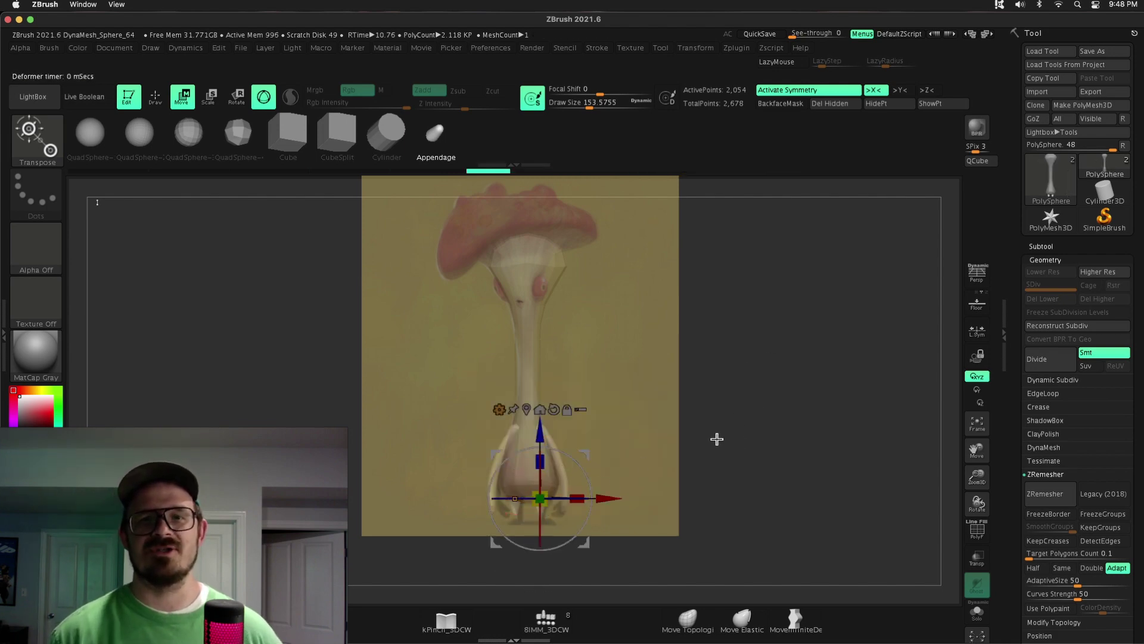
- Shape the legs and feet under the body with the Move Topological and Smooth brushes
{"action": "key", "text": "b"}
{"action": "key", "text": "m"}
{"action": "key", "text": "t"}
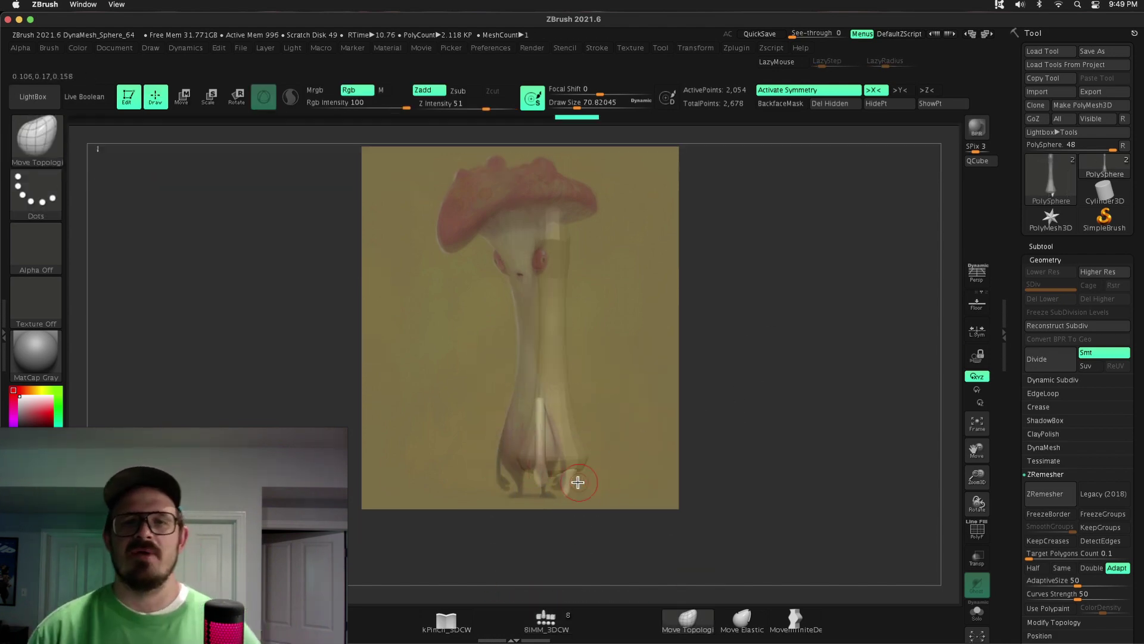
{"action": "key", "text": "w"}
{"action": "key", "text": "q"}
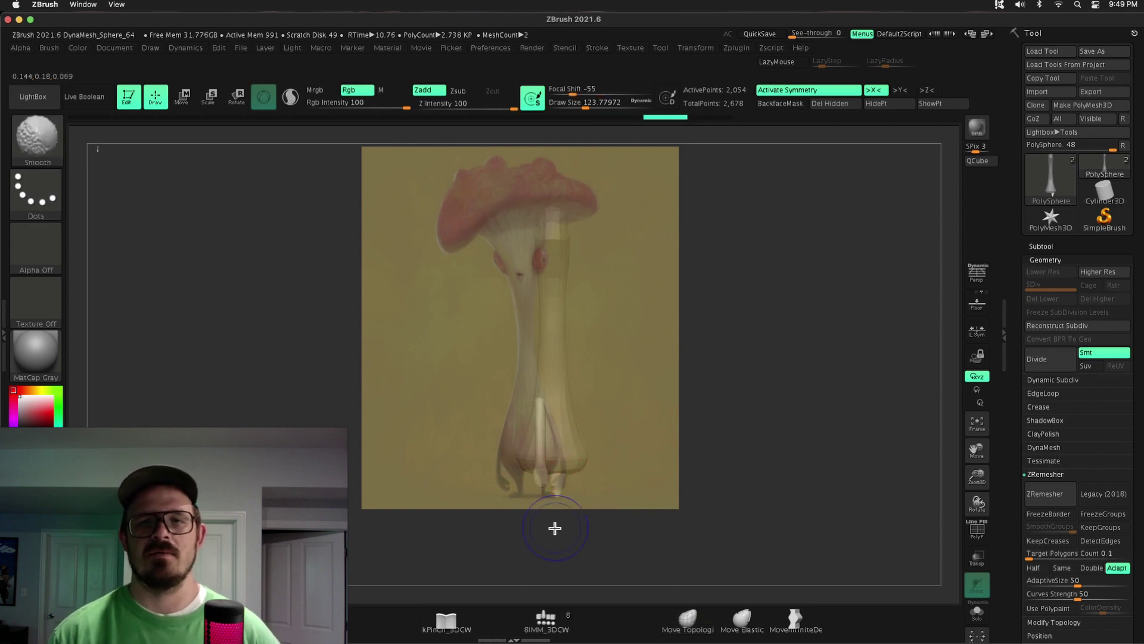
{"action": "key", "text": "w"}
{"action": "key", "text": "q"}
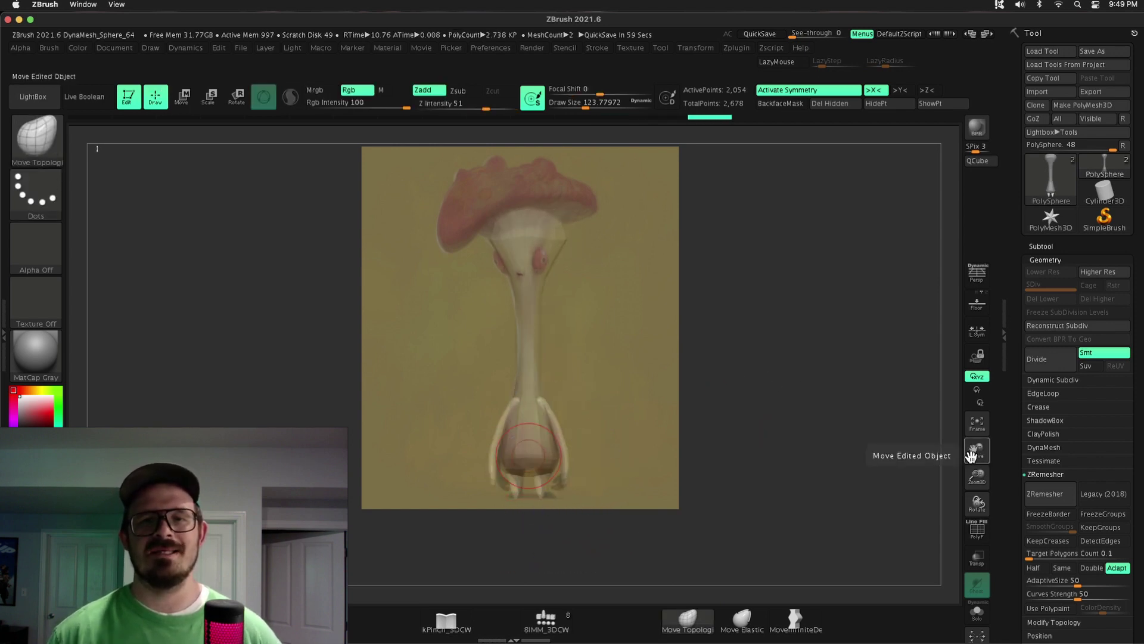
- Insert mirrored QuadSphere meshes on the head as eyes, and move and scale them to match the reference
{"action": "left_click", "coordinate": [551, 626]}
{"action": "left_click", "coordinate": [565, 394], "text": "alt"}
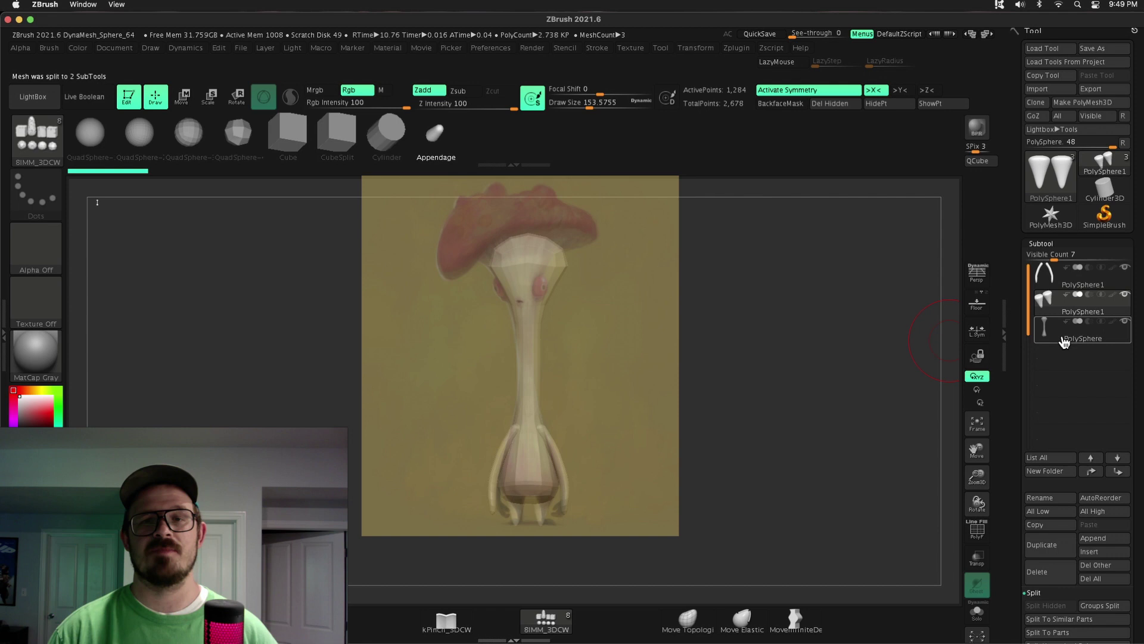
{"action": "left_click_drag", "start_coordinate": [532, 264], "coordinate": [540, 280]}
{"action": "key", "text": "w"}
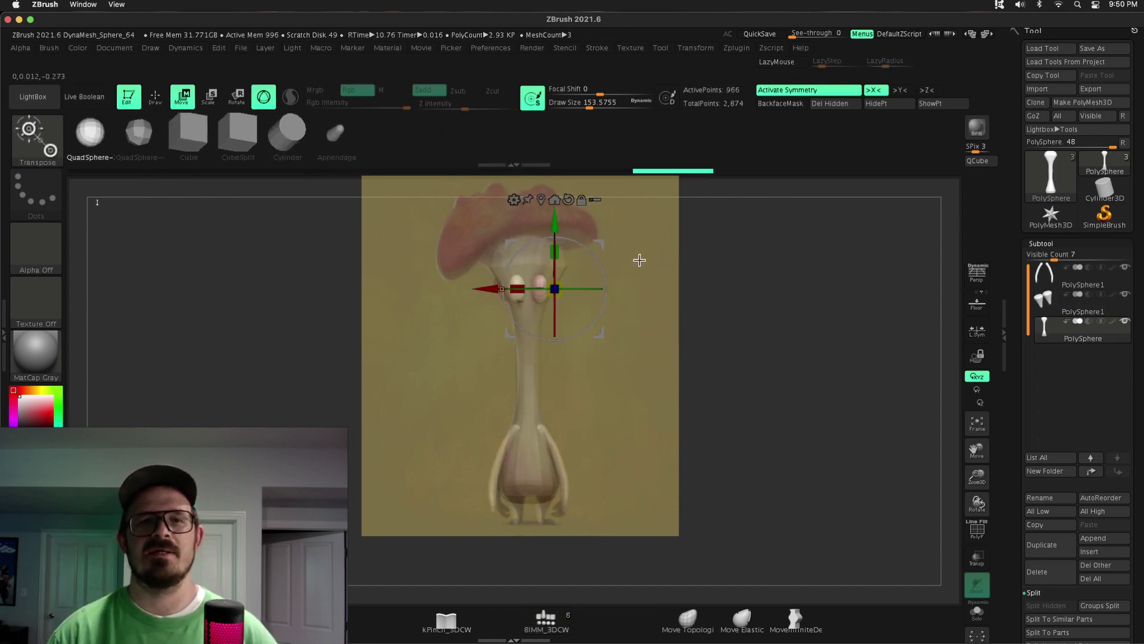
{"action": "left_click_drag", "start_coordinate": [605, 247], "coordinate": [611, 360]}
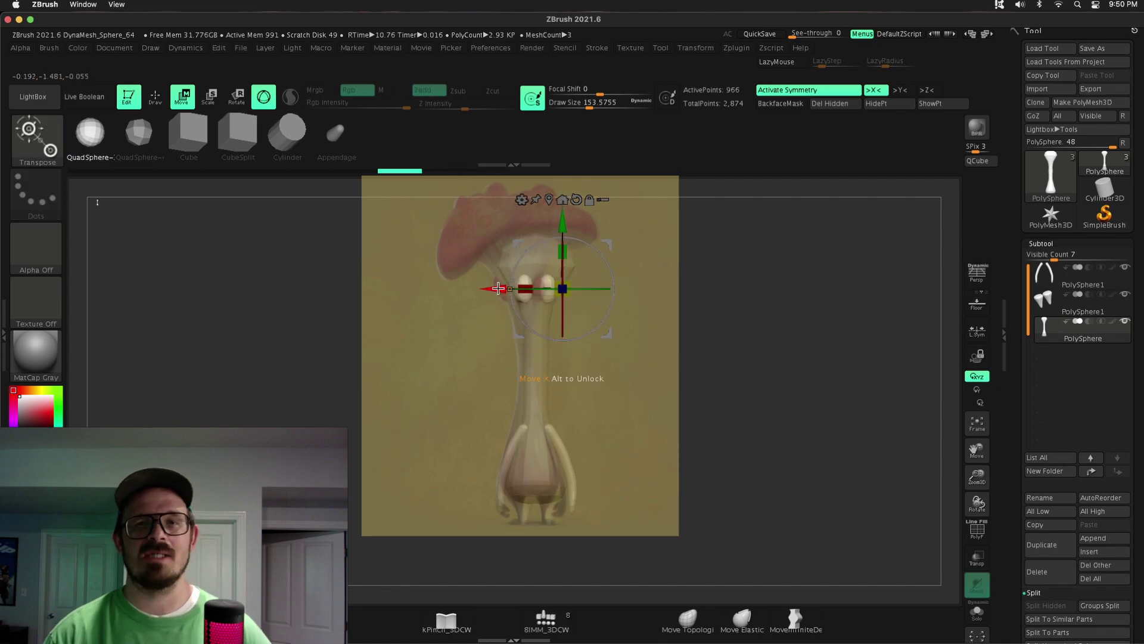
{"action": "left_click", "coordinate": [566, 276]}
{"action": "left_click_drag", "start_coordinate": [599, 249], "coordinate": [601, 250]}
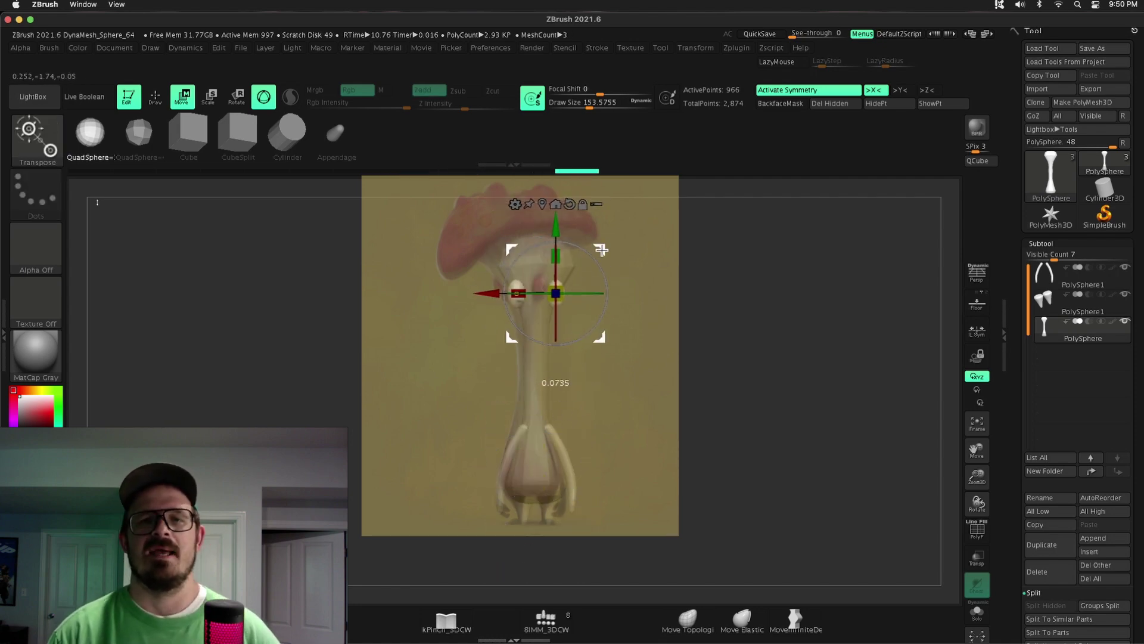
- Insert H Sphere half domes beneath the eyes and split the eyes and half domes from the body into separate subtools
{"action": "key", "text": "b"}
{"action": "left_click", "coordinate": [596, 364]}
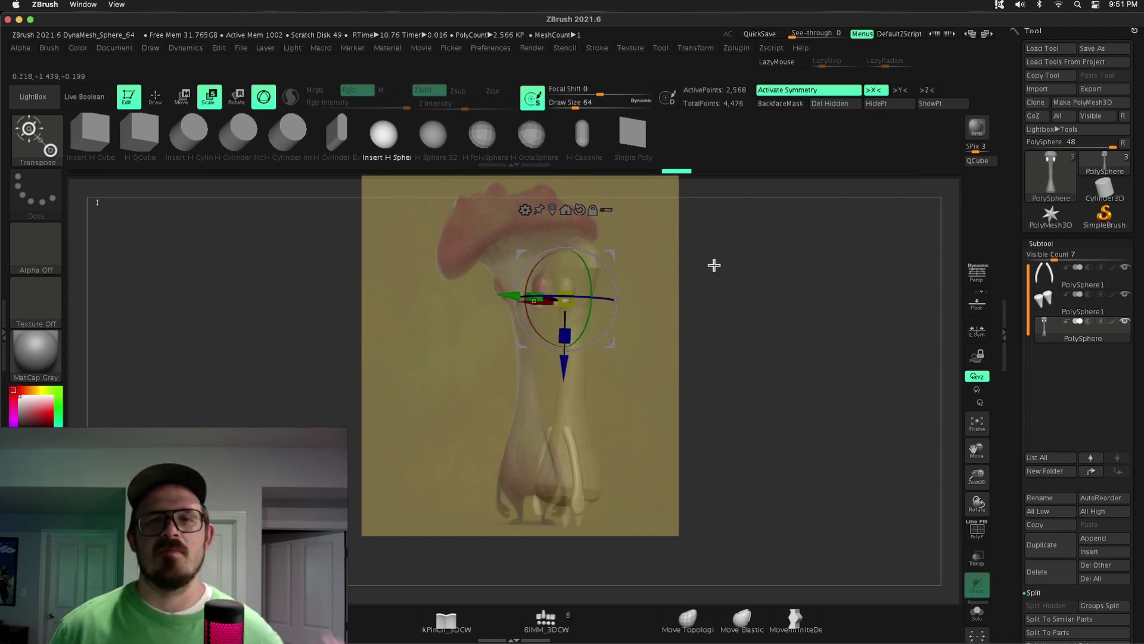
{"action": "key", "text": "q"}
{"action": "left_click", "coordinate": [1083, 623]}
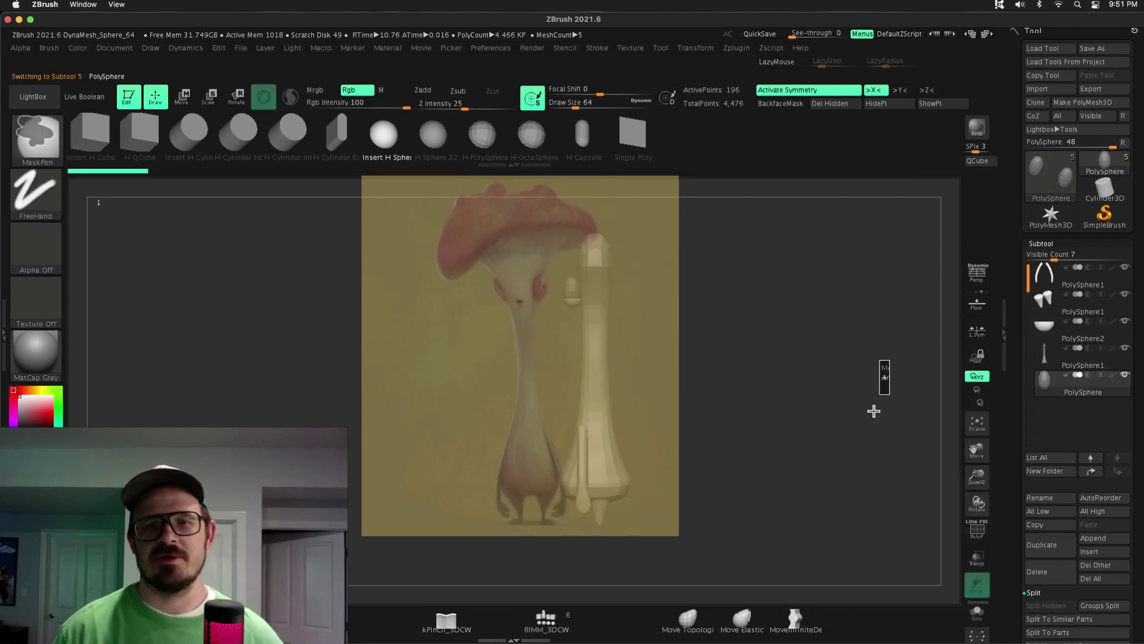
{"action": "key", "text": "w"}
{"action": "left_click", "coordinate": [529, 477]}
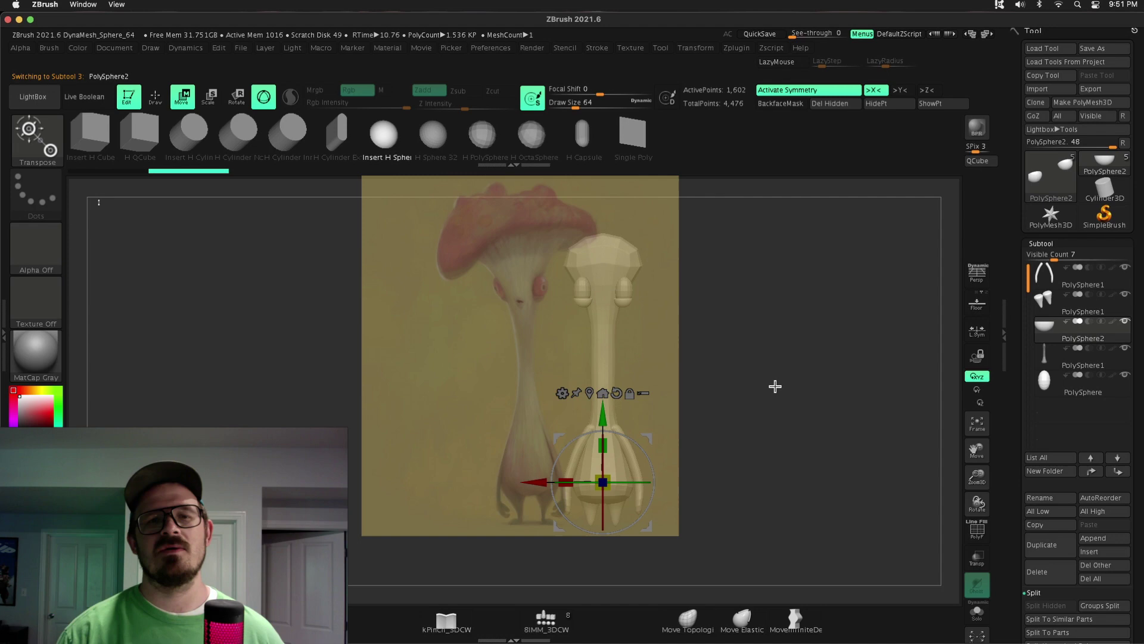
- Move the Spotlight reference image away from the model, enlarge it in the canvas corner, and choose the DamStandard brush
{"action": "key", "text": "q"}
{"action": "key", "text": "z"}
{"action": "left_click_drag", "start_coordinate": [474, 339], "coordinate": [80, 190]}
{"action": "key", "text": "b"}
{"action": "key", "text": "d"}
{"action": "key", "text": "s"}
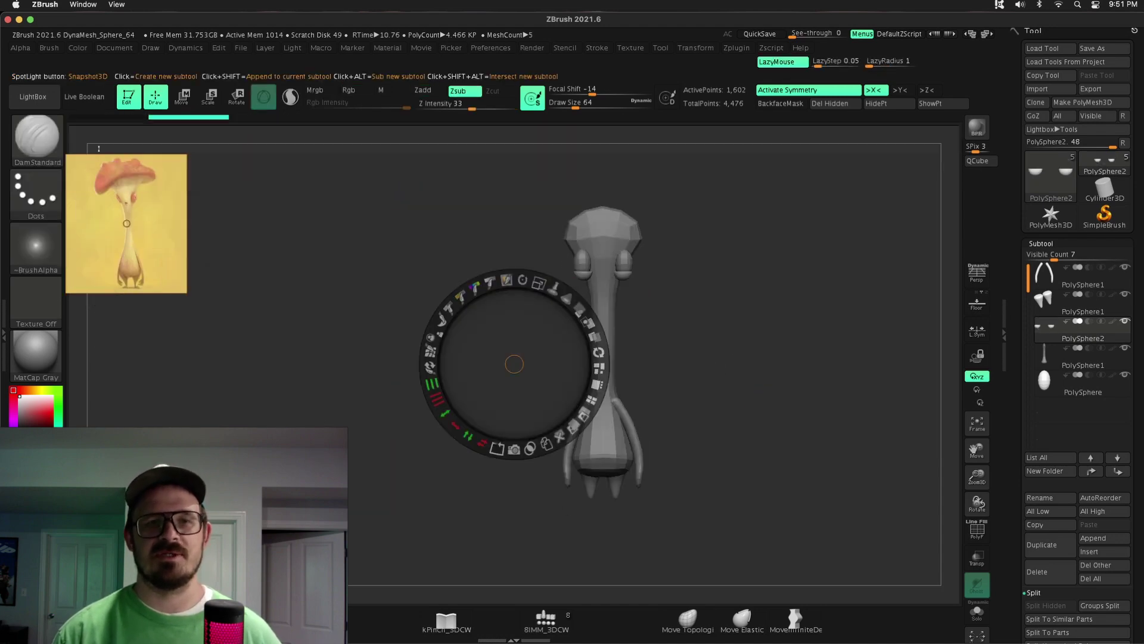
{"action": "left_click_drag", "start_coordinate": [517, 381], "coordinate": [161, 256]}
{"action": "key", "text": "z"}
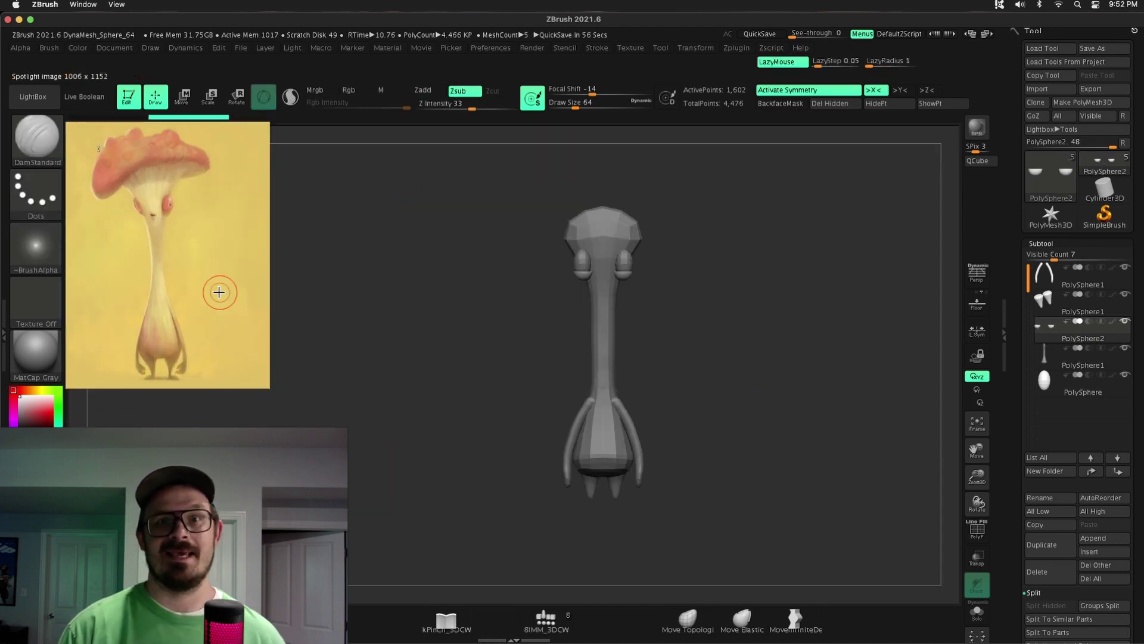
- Reshape the arms with the Move Topological and Smooth brushes, fitting their upper ends against the body
{"action": "left_click_drag", "start_coordinate": [219, 292], "coordinate": [511, 460]}
{"action": "key", "text": "w"}
{"action": "left_click", "coordinate": [494, 540]}
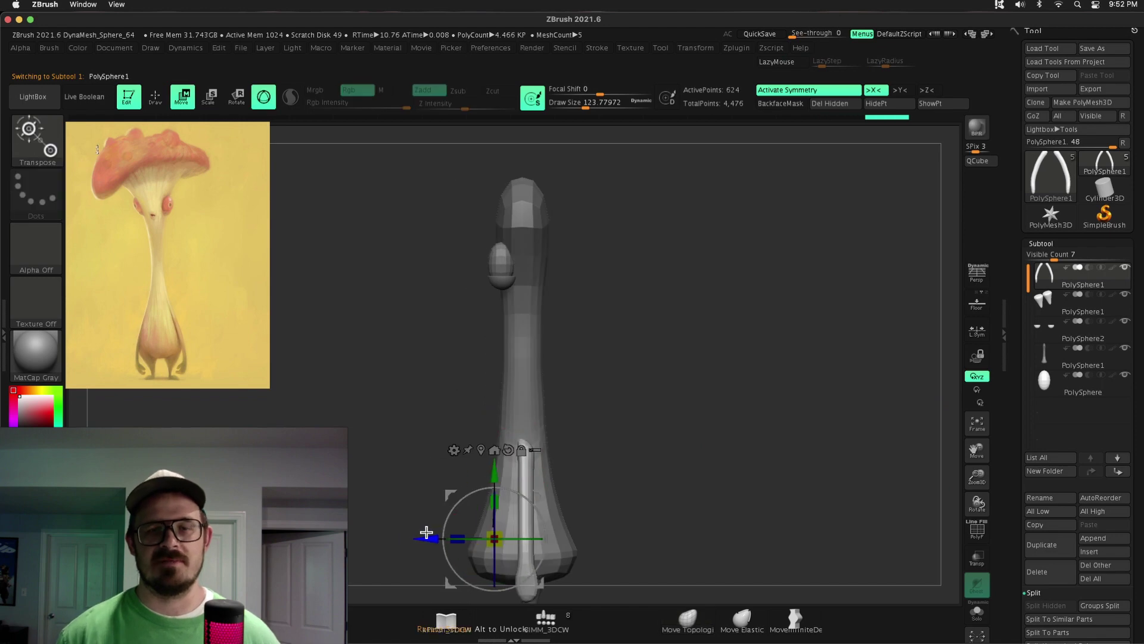
{"action": "key", "text": "b"}
{"action": "key", "text": "m"}
{"action": "key", "text": "t"}
{"action": "left_click_drag", "start_coordinate": [426, 532], "coordinate": [515, 433], "text": "shift"}
{"action": "mouse_move", "coordinate": [556, 468]}
{"action": "left_mouse_down", "text": "shift"}
{"action": "mouse_move", "coordinate": [536, 444]}
{"action": "mouse_move", "coordinate": [544, 429]}
{"action": "left_mouse_up", "text": "shift"}
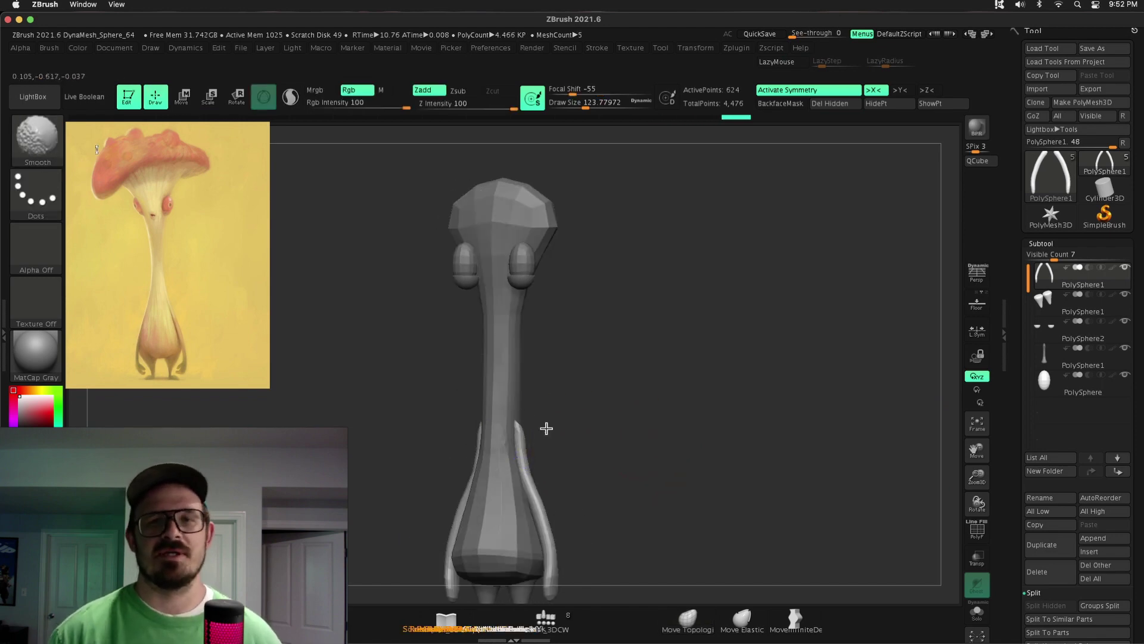
{"action": "key", "text": "b"}
{"action": "key", "text": "m"}
{"action": "key", "text": "t"}
{"action": "left_click", "coordinate": [634, 428], "text": "alt"}
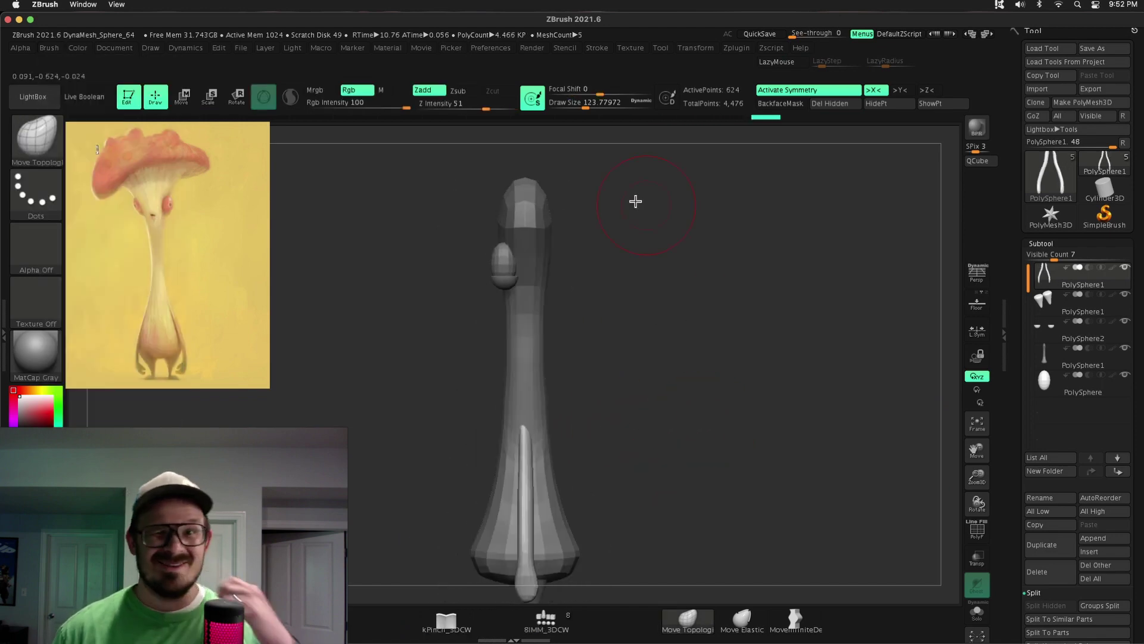
- Subdivide the body once and round out the head's depth using Move Topological with X and Z symmetry
{"action": "key", "text": "ctrl+d"}
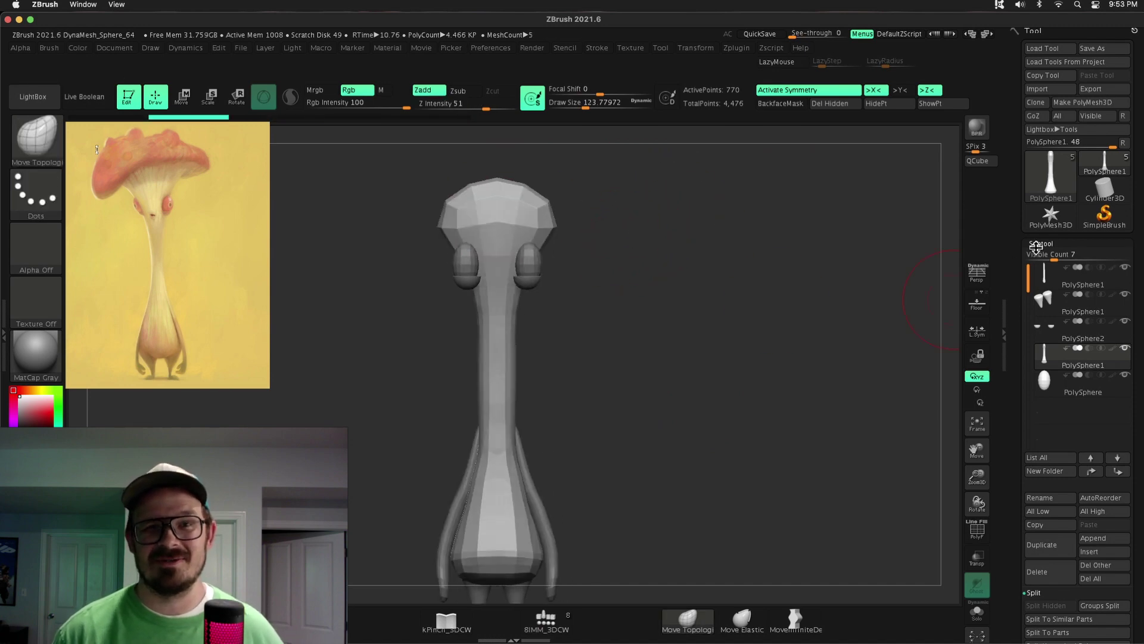
{"action": "left_click", "coordinate": [1041, 243]}
{"action": "left_click", "coordinate": [1046, 257]}
{"action": "left_click_drag", "start_coordinate": [500, 210], "coordinate": [492, 257]}
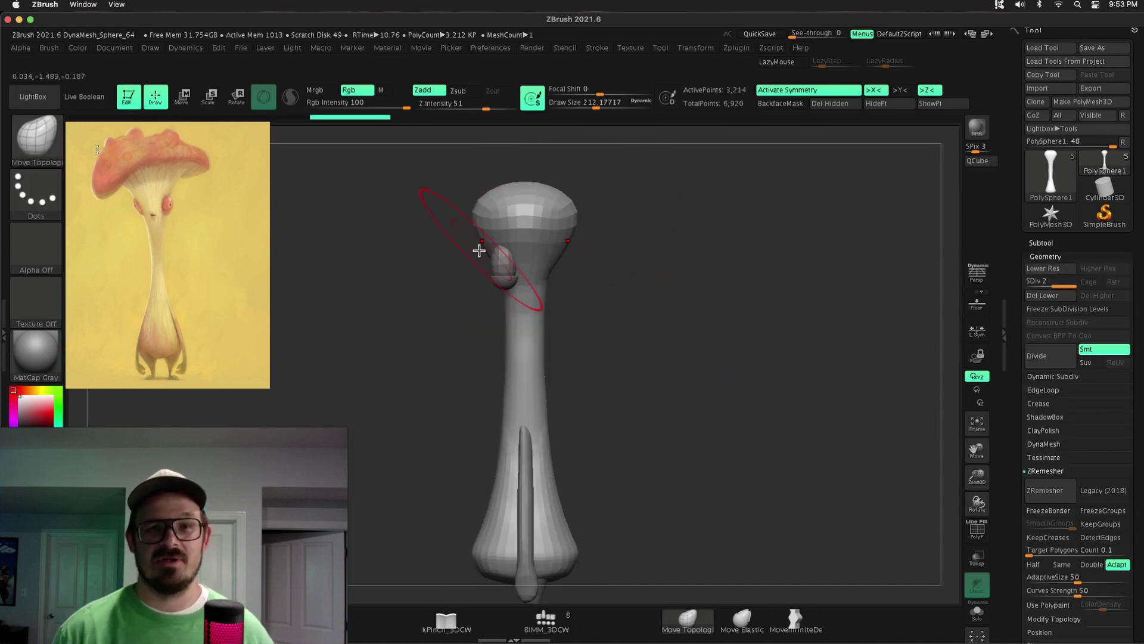
{"action": "left_click_drag", "start_coordinate": [516, 192], "coordinate": [500, 166]}
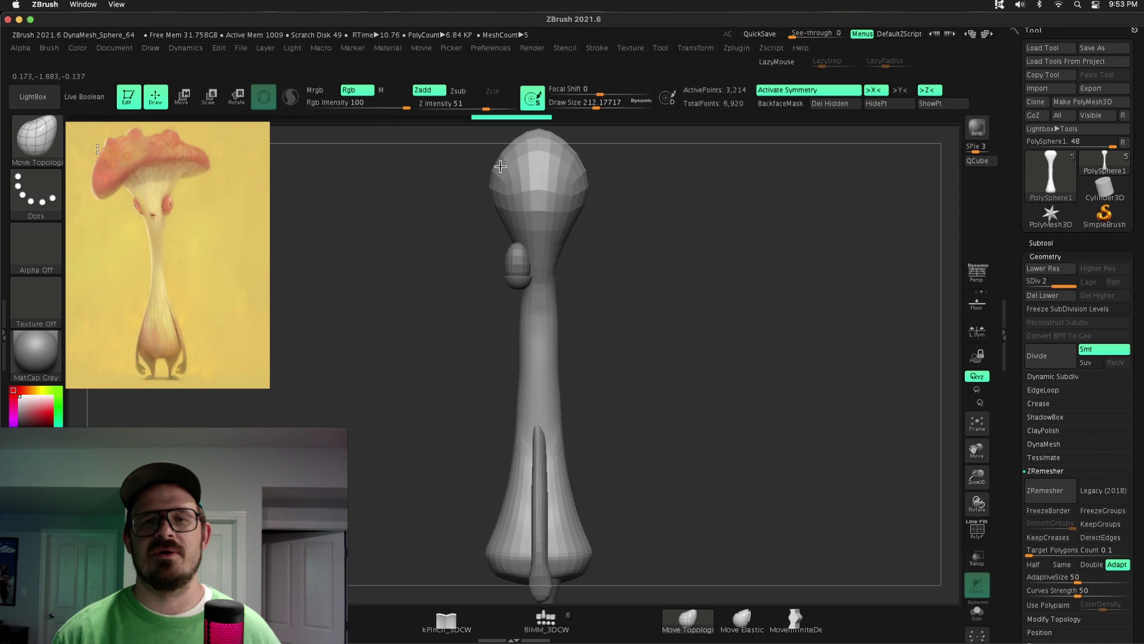
{"action": "key", "text": "ctrl+z"}
{"action": "key", "text": "ctrl+z"}
{"action": "key", "text": "ctrl+z"}
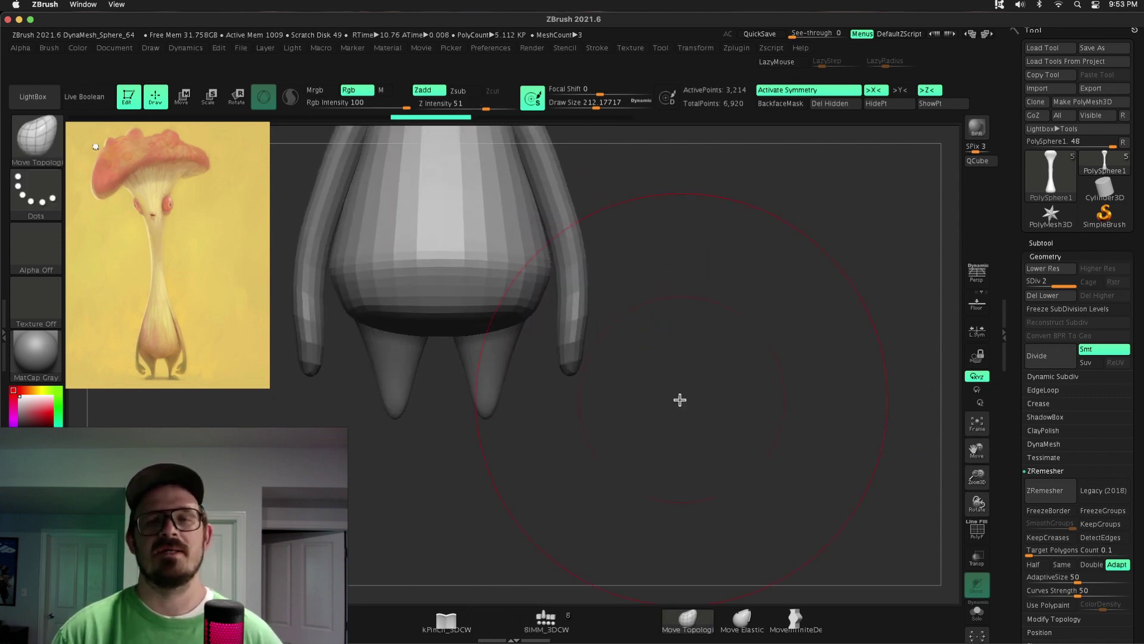
- Choose the BIMM insert brush for the legs and save the tool as shroom_1
{"action": "left_click", "coordinate": [546, 620]}
{"action": "key", "text": "ctrl+shift+s"}
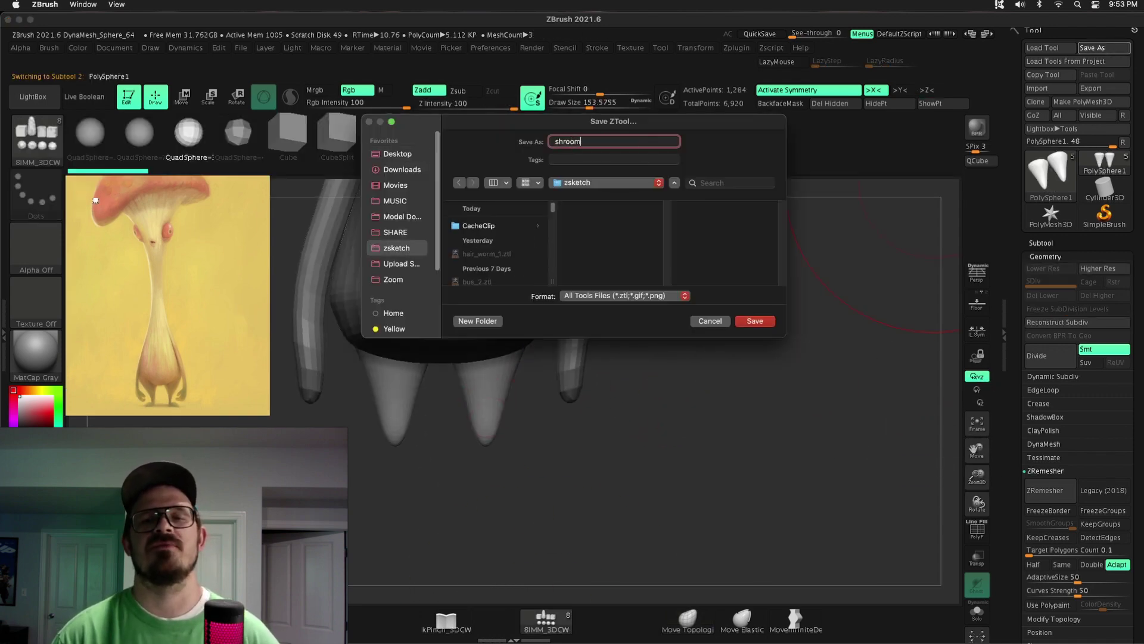
{"action": "key", "text": "Return"}
- Insert mirrored Appendage meshes as feet under the legs and stretch their toe ends with the Deformer Hard gizmo
{"action": "left_click", "coordinate": [488, 455]}
{"action": "left_click_drag", "start_coordinate": [488, 455], "coordinate": [486, 400]}
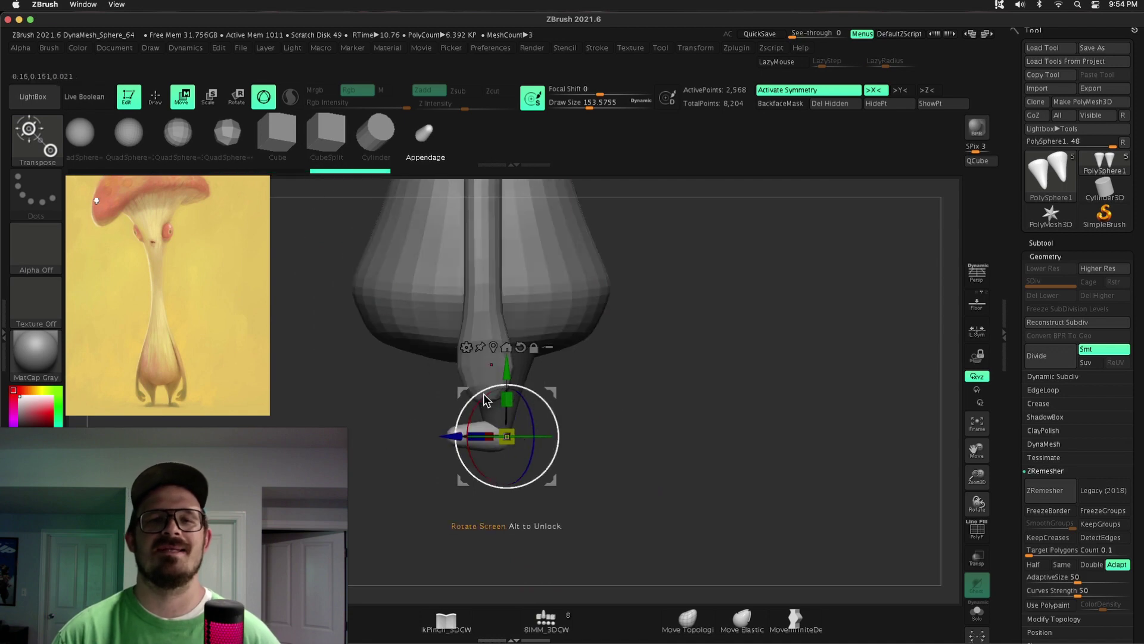
{"action": "left_click", "coordinate": [466, 347]}
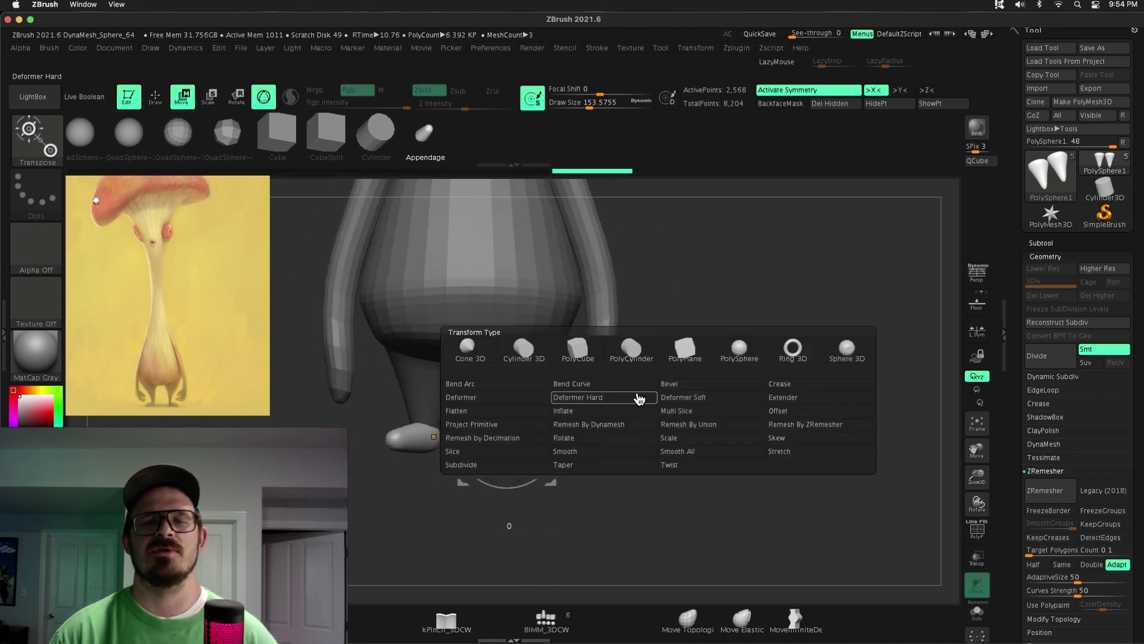
{"action": "left_click", "coordinate": [638, 396]}
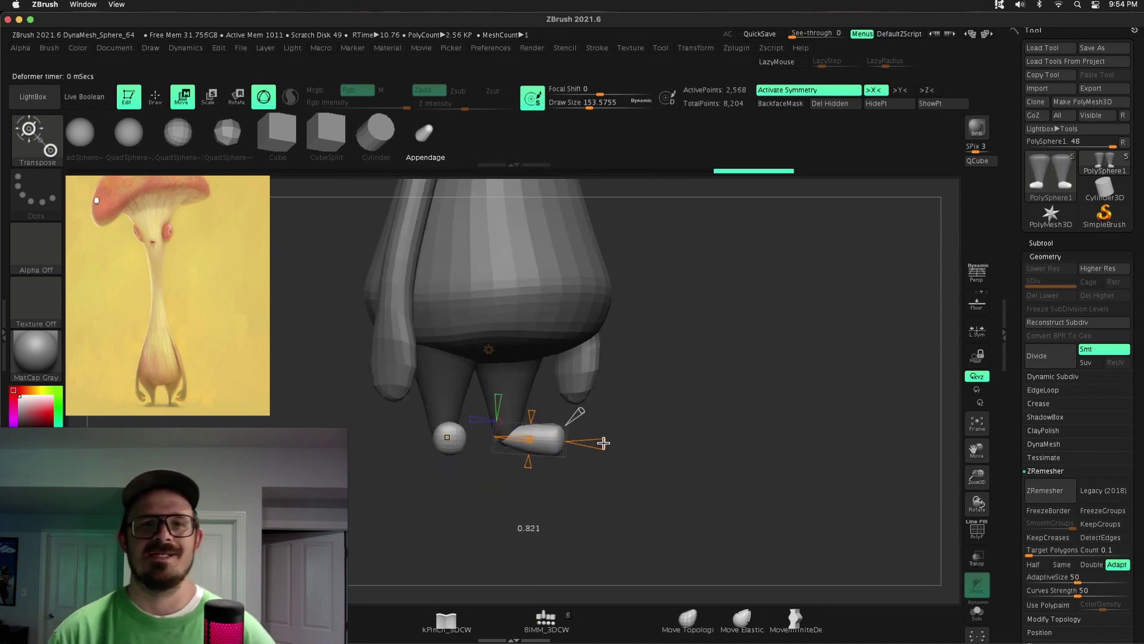
{"action": "mouse_move", "coordinate": [603, 443]}
{"action": "left_mouse_down"}
{"action": "mouse_move", "coordinate": [657, 390]}
{"action": "mouse_move", "coordinate": [677, 434]}
{"action": "left_mouse_up"}
- Adjust the feet with Move Topological, then split them from the legs, keeping each pair as its own subtool
{"action": "key", "text": "b"}
{"action": "key", "text": "m"}
{"action": "key", "text": "t"}
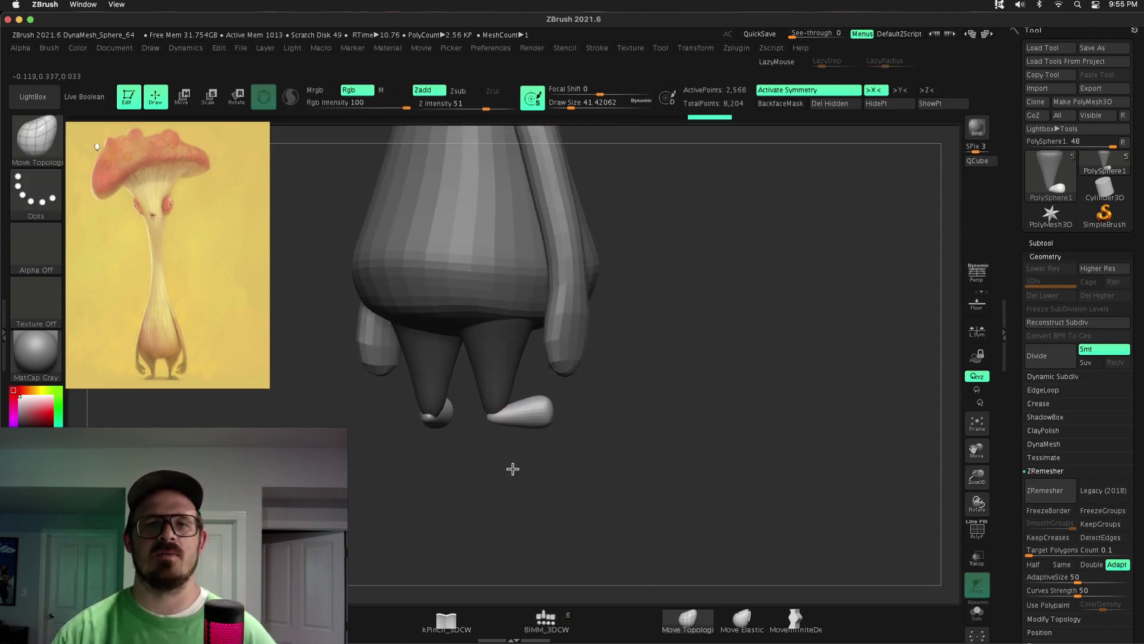
{"action": "left_click_drag", "start_coordinate": [512, 469], "coordinate": [504, 392]}
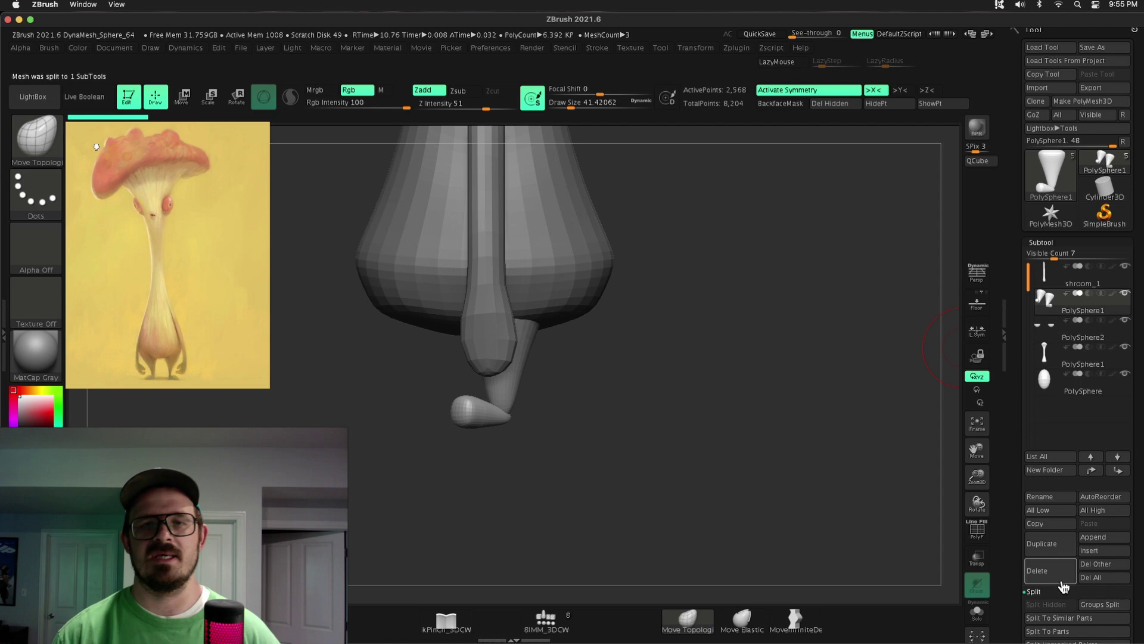
{"action": "left_click", "coordinate": [1059, 617]}
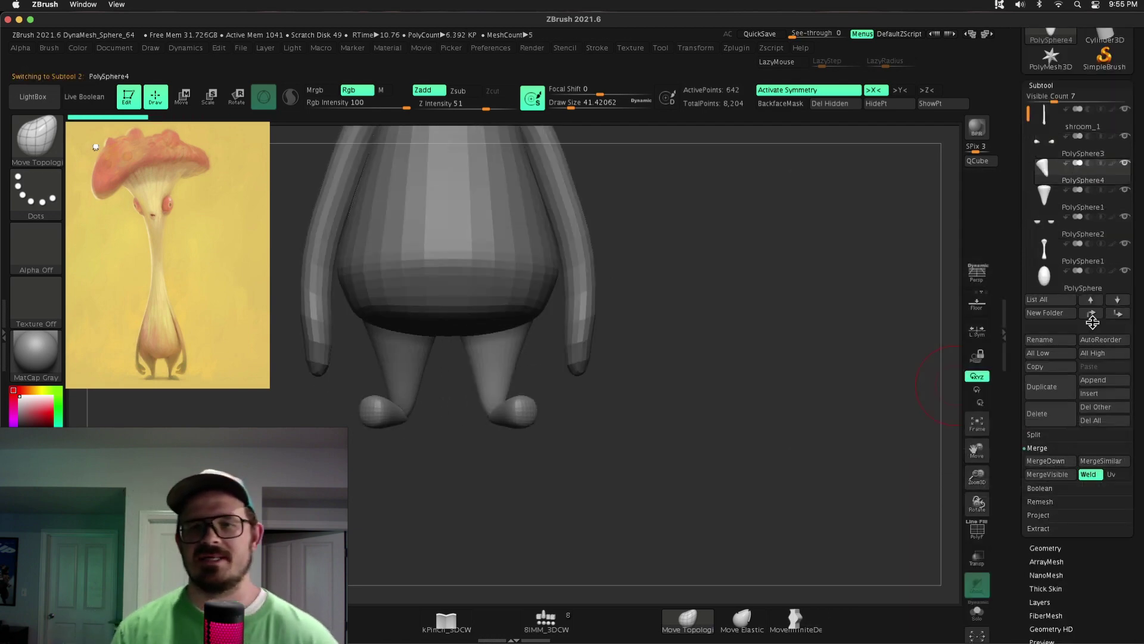
{"action": "left_click_drag", "start_coordinate": [577, 409], "coordinate": [900, 280]}
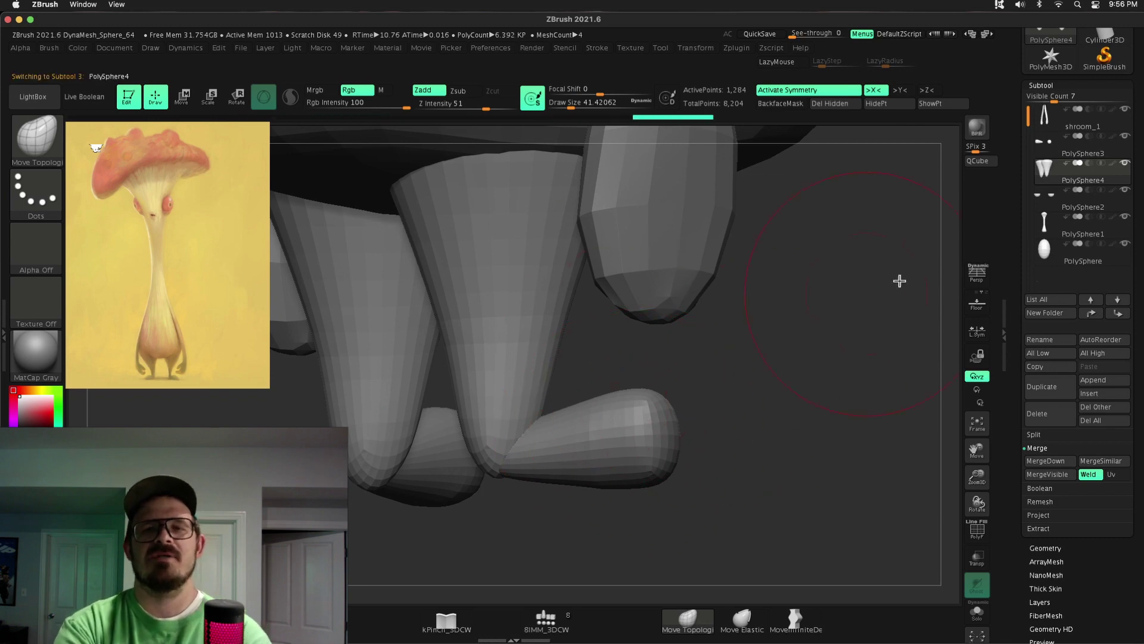
- Shape the feet with Move Topological and Smooth, giving them flat soles and rounded toes that taper to the heel
{"action": "left_click", "coordinate": [611, 400], "text": "alt"}
{"action": "key", "text": "s"}
{"action": "right_click_drag", "start_coordinate": [549, 415], "coordinate": [517, 390]}
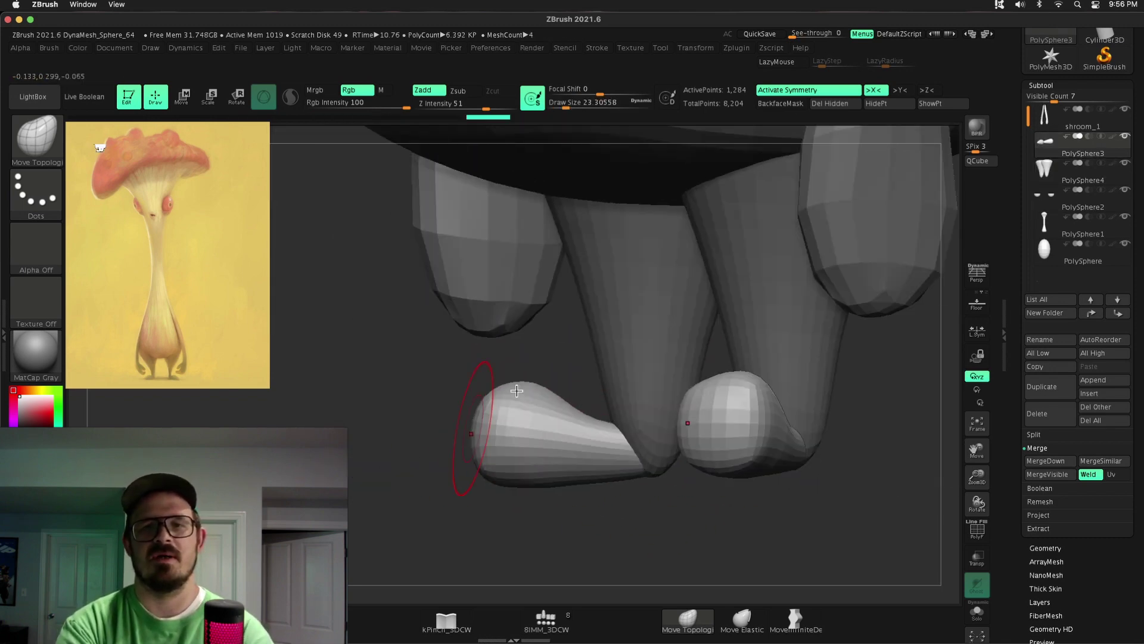
{"action": "left_click_drag", "start_coordinate": [562, 393], "coordinate": [536, 430], "text": "shift"}
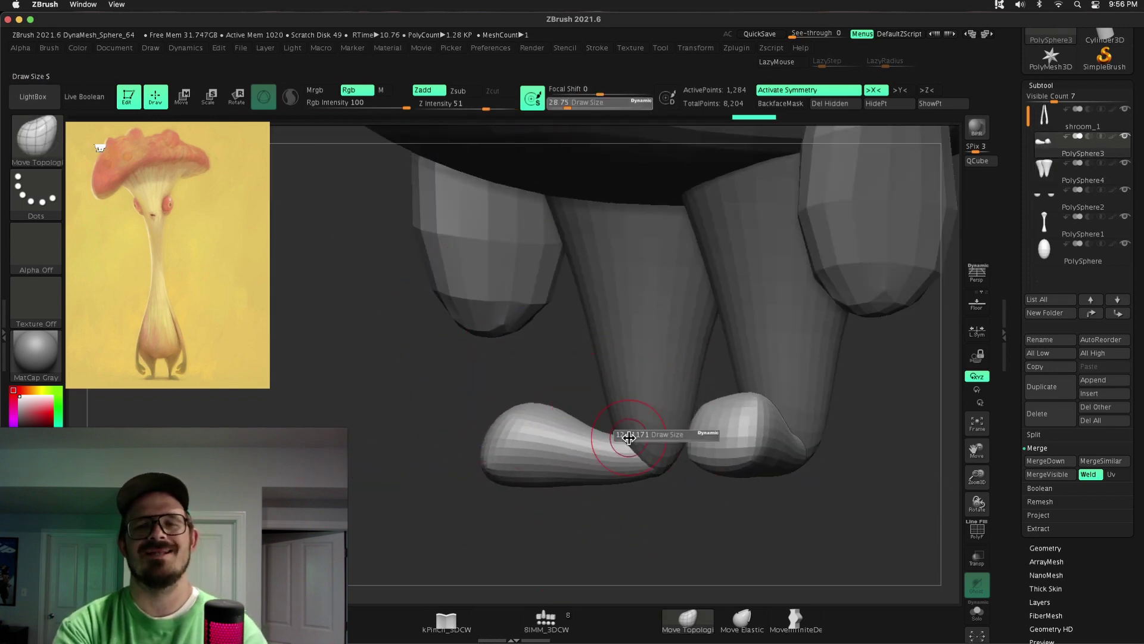
{"action": "right_click_drag", "start_coordinate": [629, 437], "coordinate": [728, 495]}
{"action": "key", "text": "b"}
{"action": "key", "text": "Escape"}
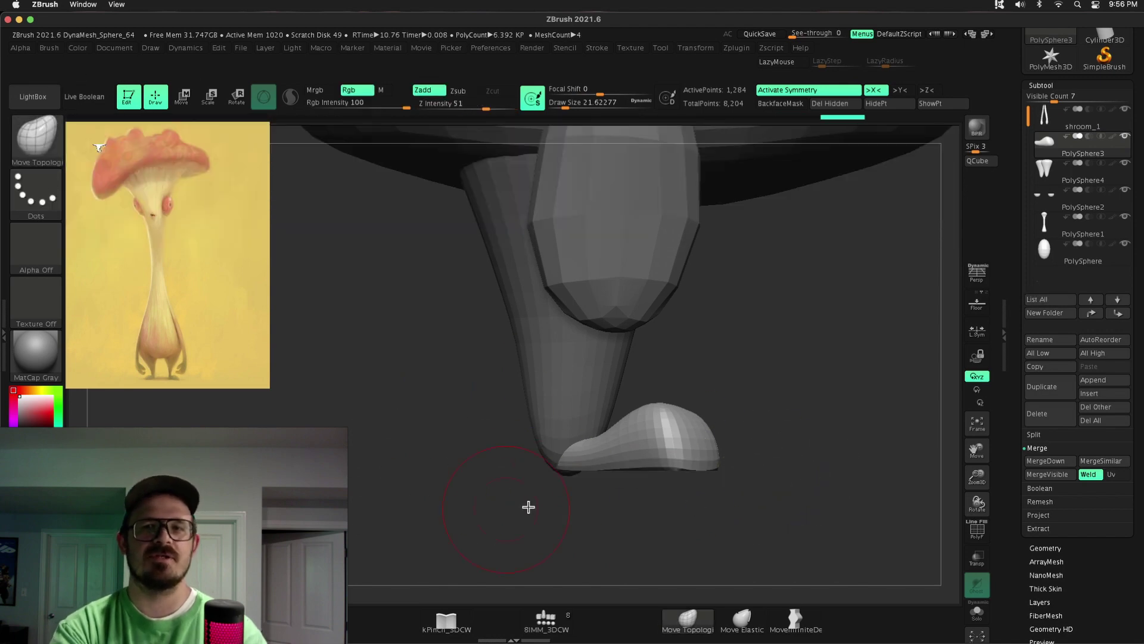
- Thicken the lower legs with the Inflat brush so they meet the feet
{"action": "mouse_move", "coordinate": [528, 507]}
{"action": "right_mouse_down"}
{"action": "mouse_move", "coordinate": [473, 467]}
{"action": "mouse_move", "coordinate": [552, 509]}
{"action": "mouse_move", "coordinate": [943, 319]}
{"action": "mouse_move", "coordinate": [817, 438]}
{"action": "mouse_move", "coordinate": [853, 467]}
{"action": "mouse_move", "coordinate": [357, 485]}
{"action": "mouse_move", "coordinate": [952, 420]}
{"action": "mouse_move", "coordinate": [616, 421]}
{"action": "right_mouse_up"}
{"action": "key", "text": "b"}
{"action": "key", "text": "i"}
{"action": "key", "text": "n"}
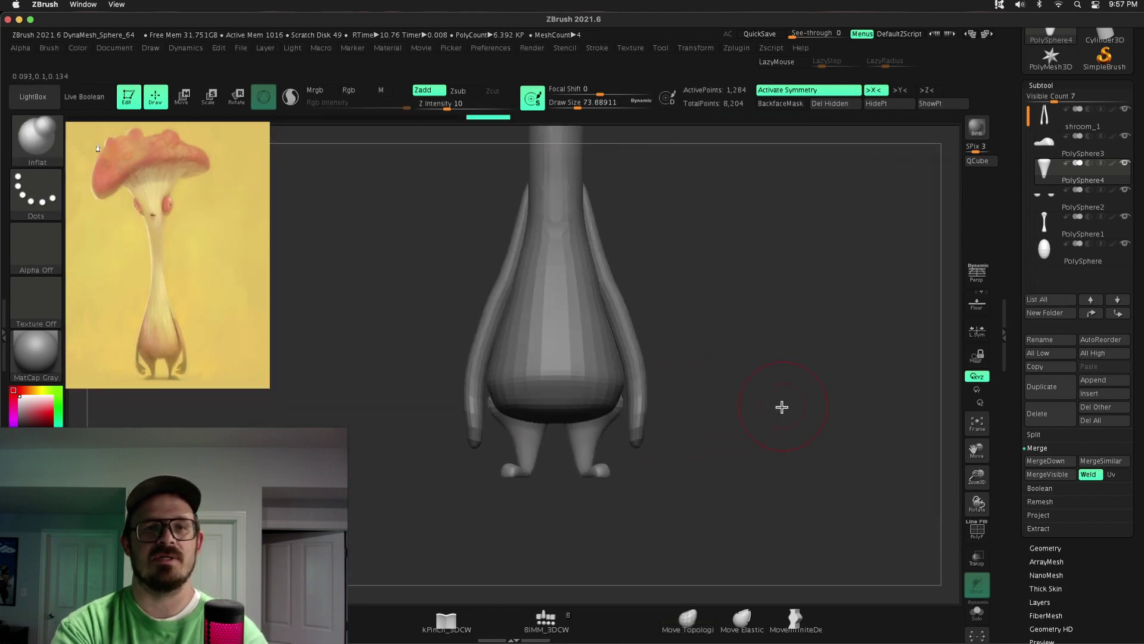
- Spread the tops of the legs outward beneath the belly with the Move Topological brush
{"action": "mouse_move", "coordinate": [782, 407]}
{"action": "right_mouse_down"}
{"action": "mouse_move", "coordinate": [620, 396]}
{"action": "mouse_move", "coordinate": [681, 337]}
{"action": "mouse_move", "coordinate": [775, 375]}
{"action": "mouse_move", "coordinate": [606, 414]}
{"action": "mouse_move", "coordinate": [777, 357]}
{"action": "mouse_move", "coordinate": [711, 369]}
{"action": "right_mouse_up"}
{"action": "key", "text": "b"}
{"action": "key", "text": "m"}
{"action": "key", "text": "t"}
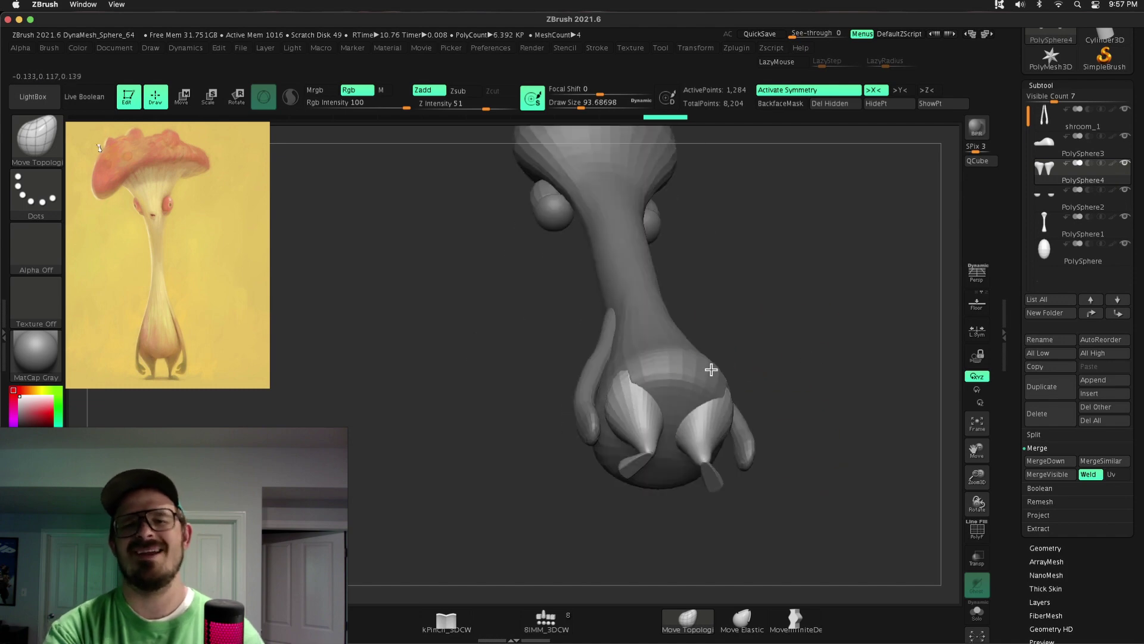
{"action": "right_click_drag", "start_coordinate": [692, 331], "coordinate": [819, 435]}
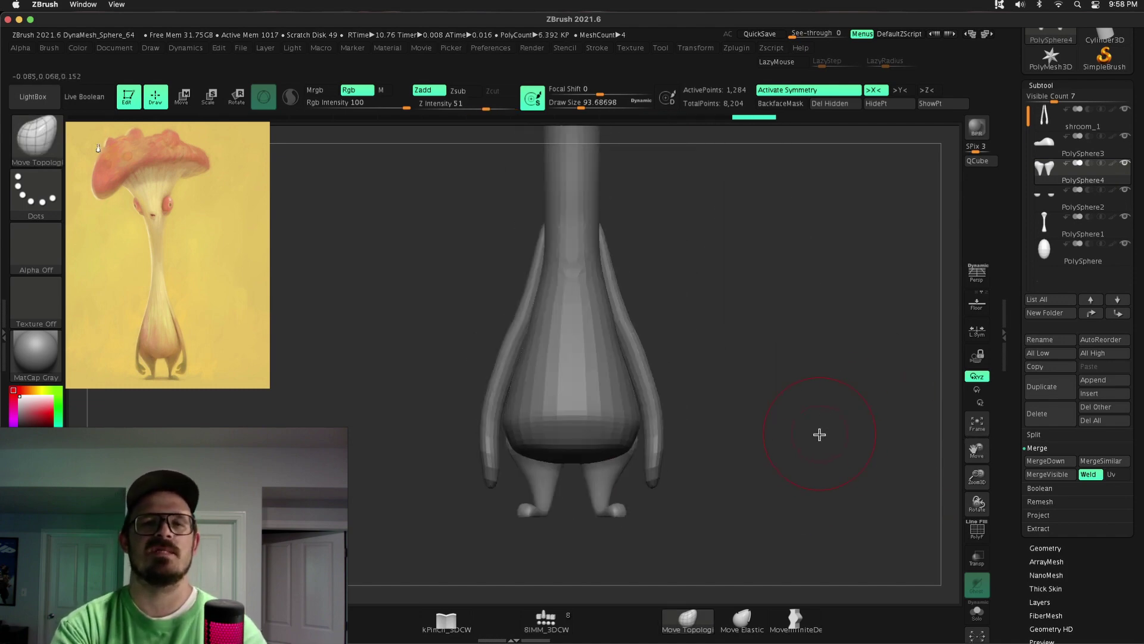
{"action": "right_click_drag", "start_coordinate": [649, 393], "coordinate": [545, 465]}
- ZRemesh the body at a target polygon count of 0.1 and subdivide the remeshed body once
{"action": "left_click", "coordinate": [510, 465], "text": "alt"}
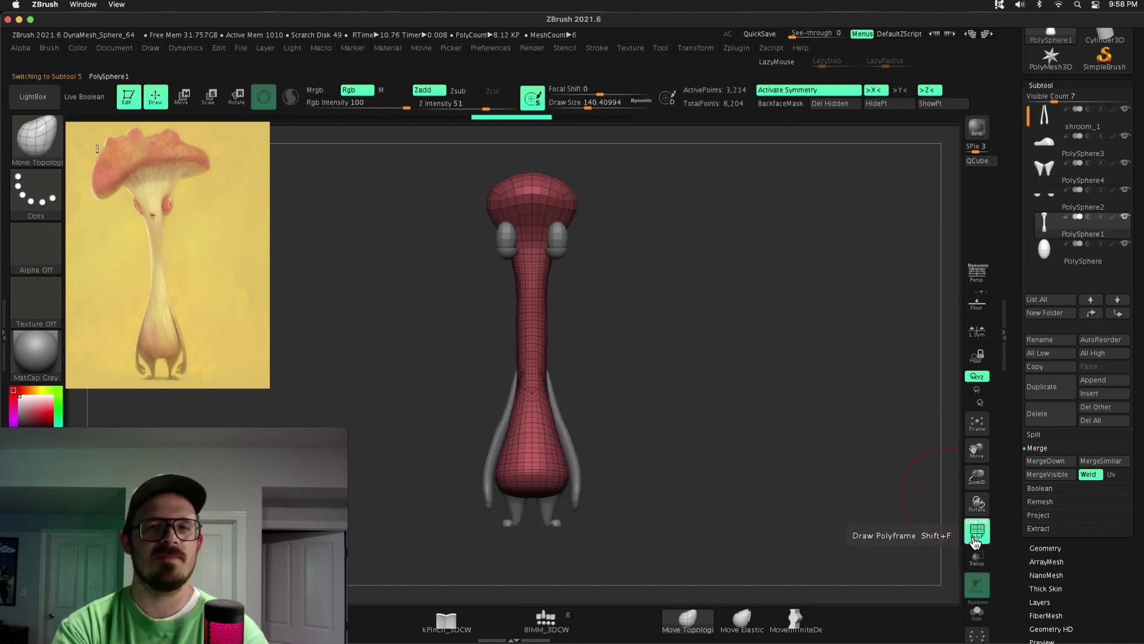
{"action": "left_click", "coordinate": [975, 542]}
{"action": "left_click", "coordinate": [1040, 547]}
{"action": "left_click", "coordinate": [1045, 332]}
{"action": "left_click", "coordinate": [900, 328]}
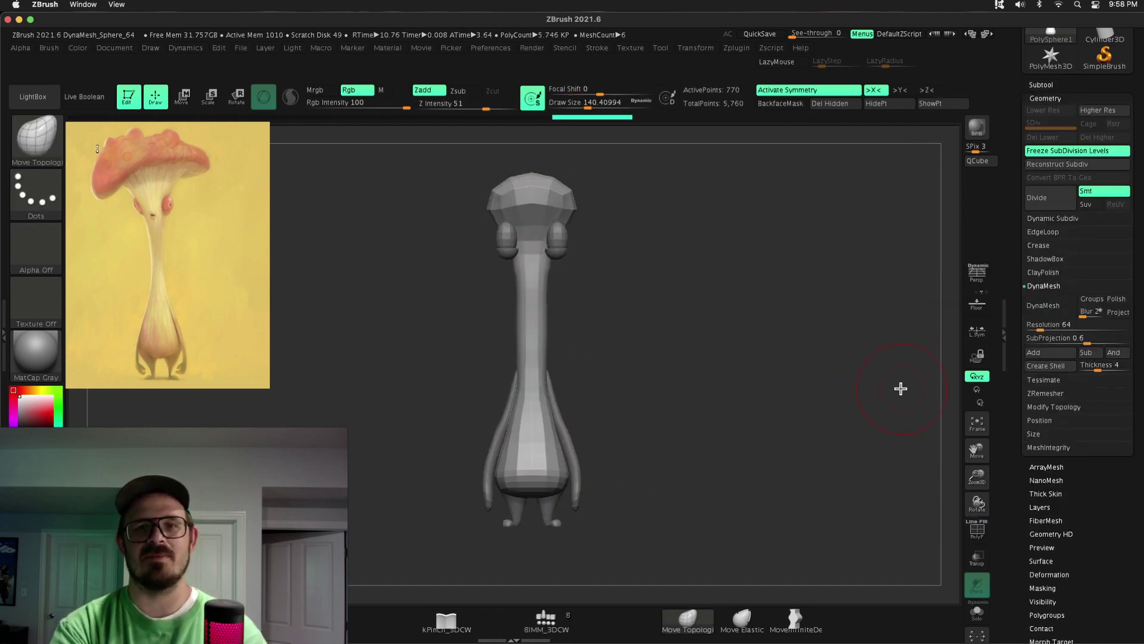
{"action": "left_click", "coordinate": [1048, 314]}
{"action": "left_click", "coordinate": [1046, 313]}
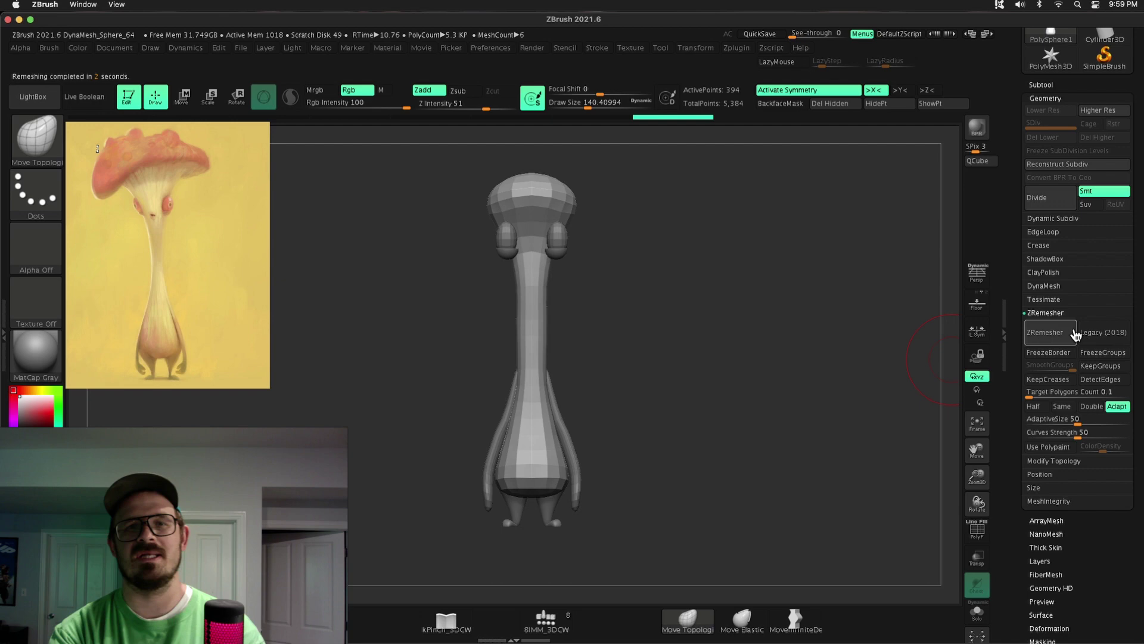
{"action": "left_click", "coordinate": [1049, 332]}
{"action": "left_click_drag", "start_coordinate": [516, 463], "coordinate": [703, 376]}
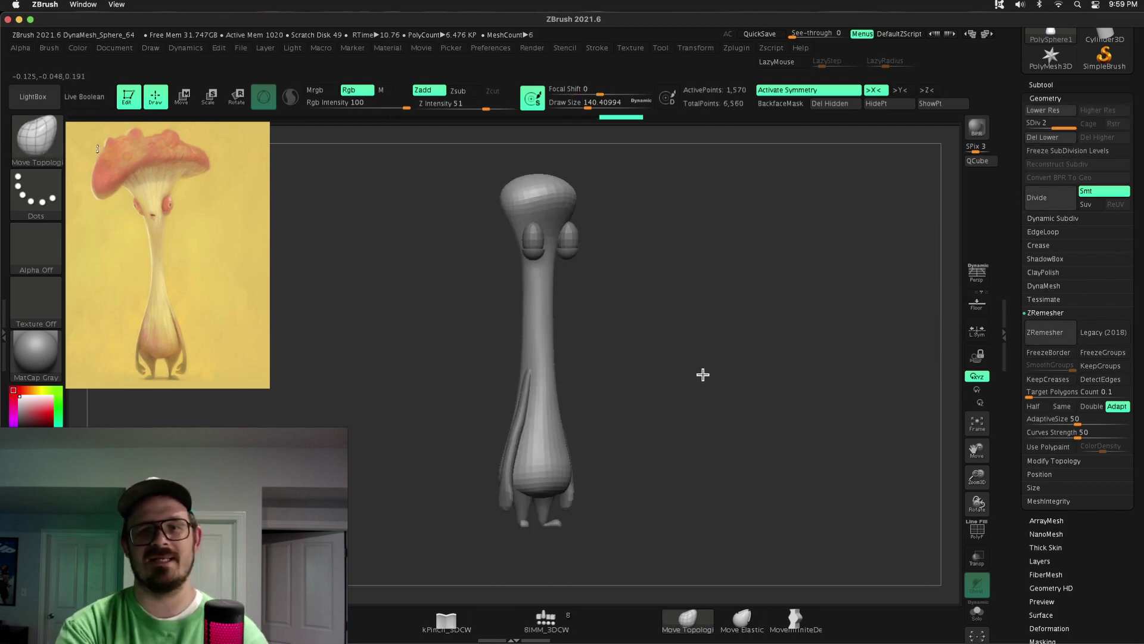
{"action": "key", "text": "ctrl+z"}
- Append a sphere subtool, place it over the head and deform it into a wide mushroom cap
{"action": "mouse_move", "coordinate": [976, 449]}
{"action": "left_mouse_down"}
{"action": "mouse_move", "coordinate": [966, 510]}
{"action": "mouse_move", "coordinate": [984, 467]}
{"action": "left_mouse_up"}
{"action": "left_click", "coordinate": [1041, 85]}
{"action": "left_click", "coordinate": [1107, 385]}
{"action": "key", "text": "w"}
{"action": "left_click_drag", "start_coordinate": [506, 197], "coordinate": [505, 223]}
{"action": "left_click", "coordinate": [448, 145]}
{"action": "left_click", "coordinate": [581, 203]}
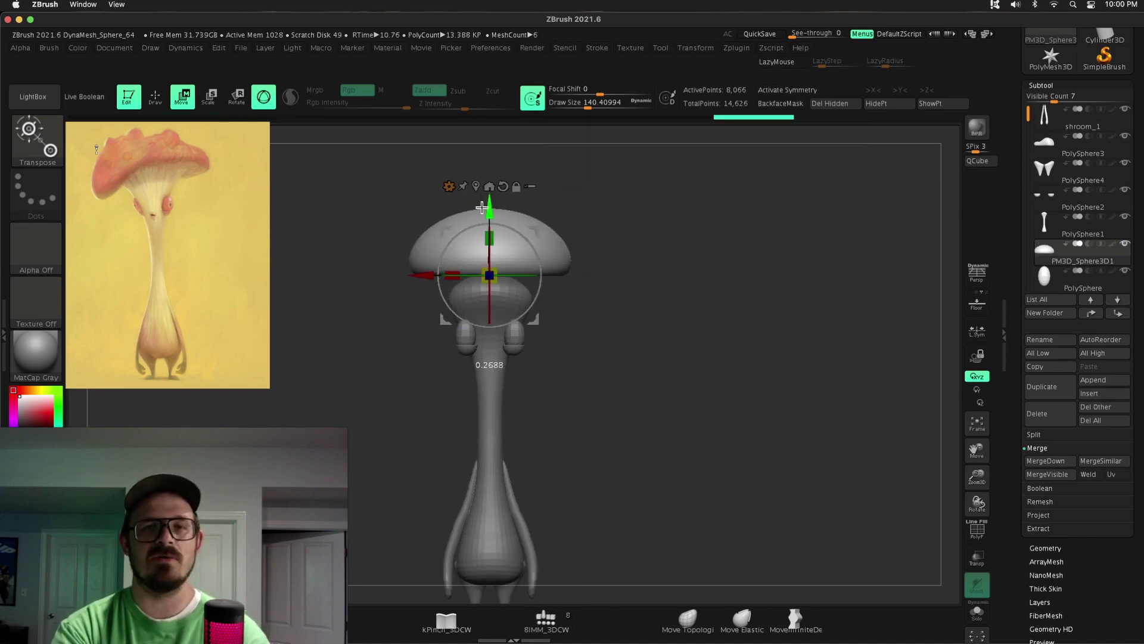
- Overlay the reference image on the model and reshape the cap to follow the painting's drooping, tilted outline
{"action": "key", "text": "shift+z"}
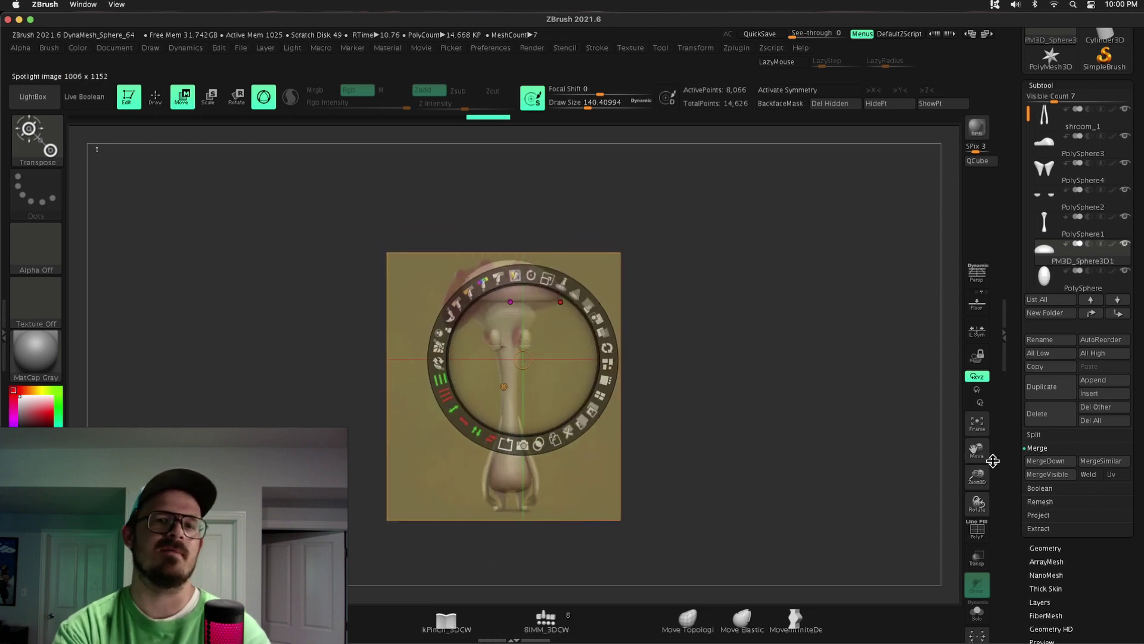
{"action": "key", "text": "z"}
{"action": "key", "text": "q"}
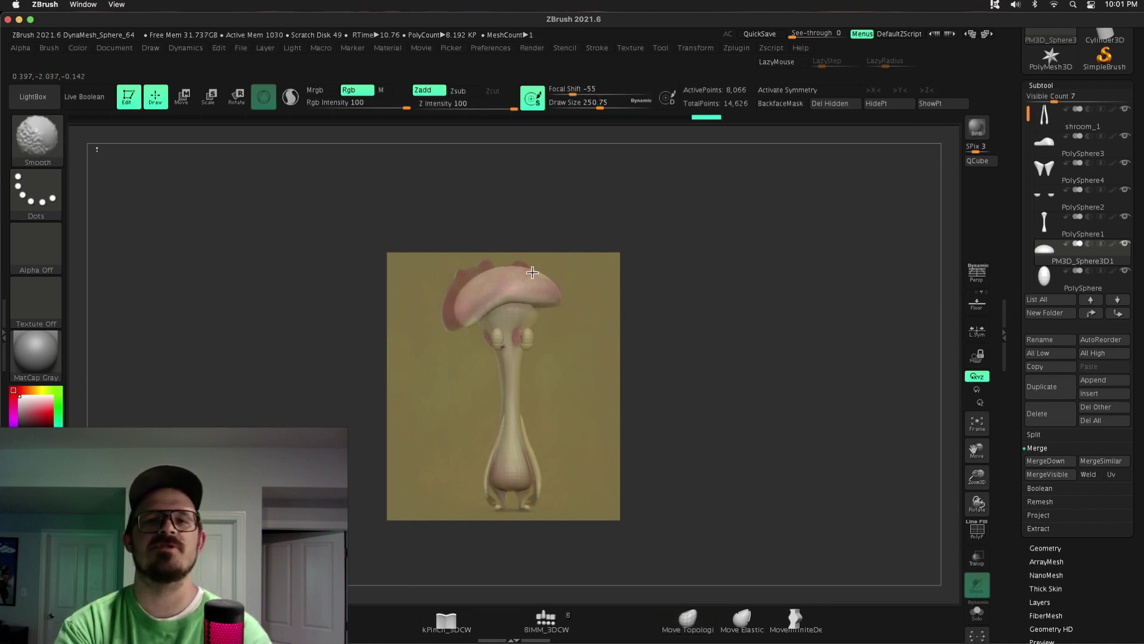
- Match the top of the stem to the overlaid reference, and move the reference image clear of the model
{"action": "left_click", "coordinate": [493, 317], "text": "alt"}
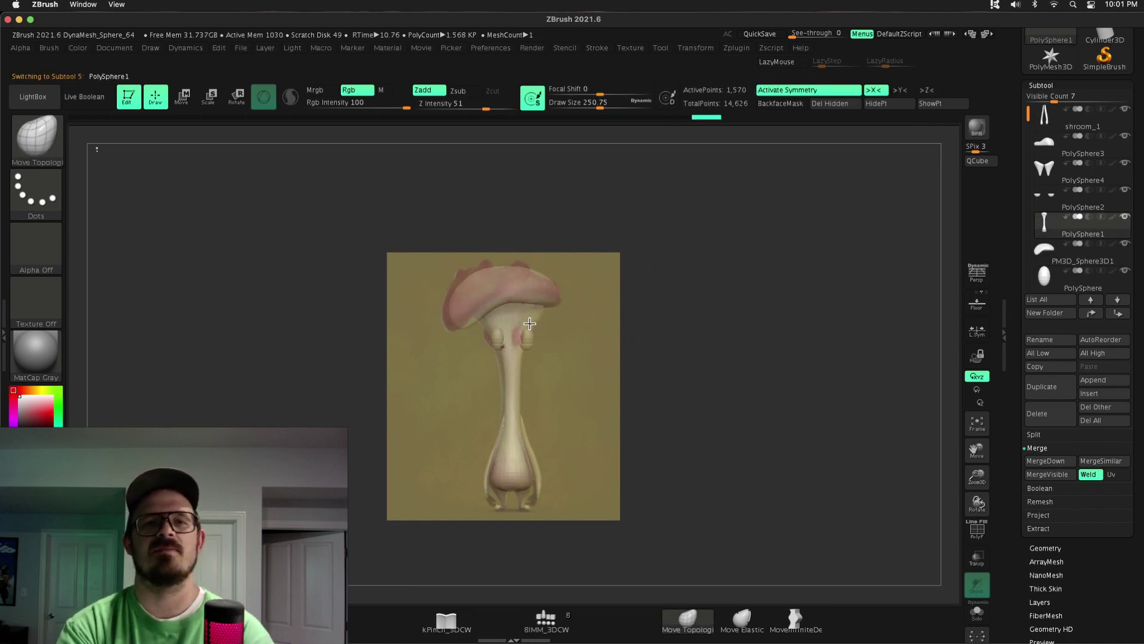
{"action": "key", "text": "shift+z"}
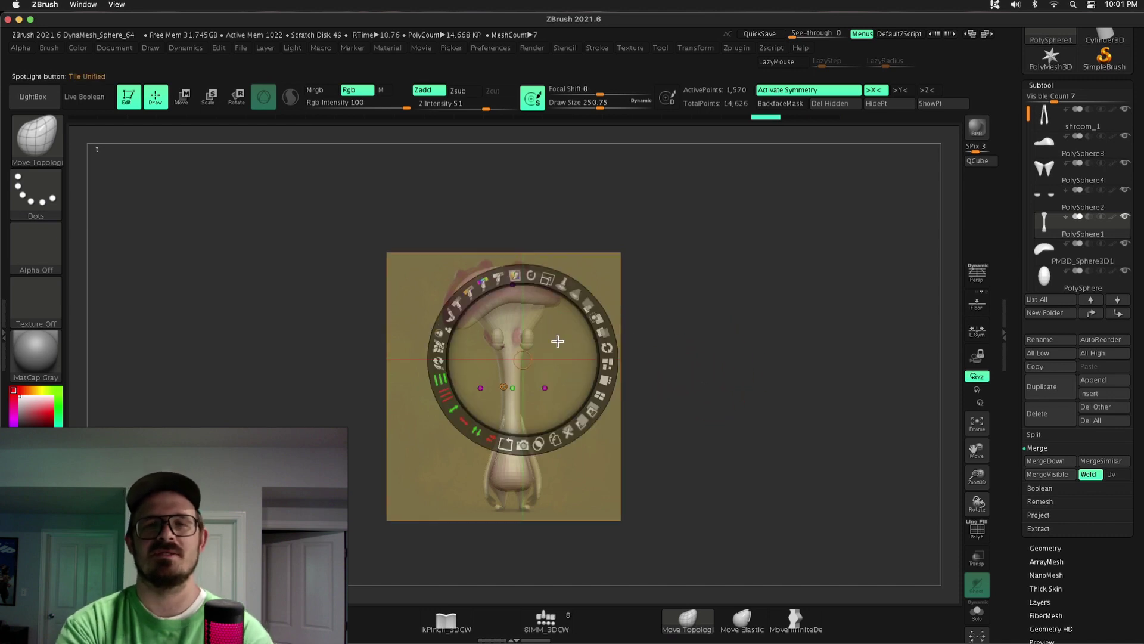
{"action": "left_click_drag", "start_coordinate": [555, 325], "coordinate": [197, 190]}
{"action": "key", "text": "z"}
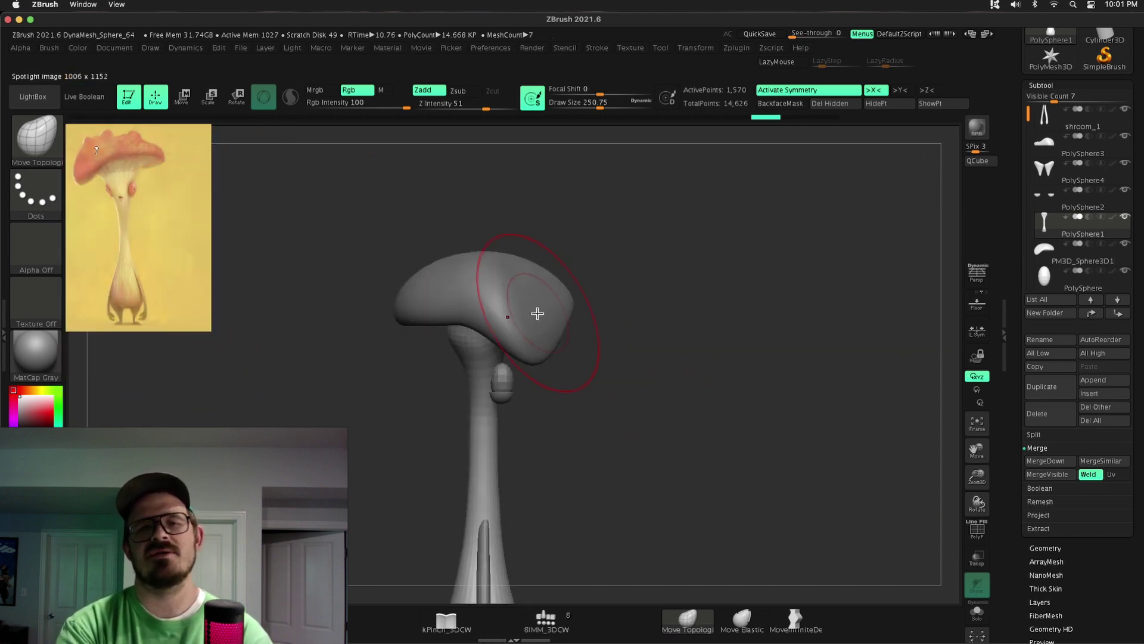
- Flare the top of the stem outward beneath the cap with the Move Topological brush, checking the fit from several angles
{"action": "mouse_move", "coordinate": [555, 317]}
{"action": "right_mouse_down"}
{"action": "mouse_move", "coordinate": [574, 302]}
{"action": "mouse_move", "coordinate": [649, 332]}
{"action": "mouse_move", "coordinate": [655, 304]}
{"action": "mouse_move", "coordinate": [822, 255]}
{"action": "right_mouse_up"}
{"action": "left_click_drag", "start_coordinate": [975, 470], "coordinate": [583, 184]}
{"action": "right_click_drag", "start_coordinate": [583, 184], "coordinate": [835, 267]}
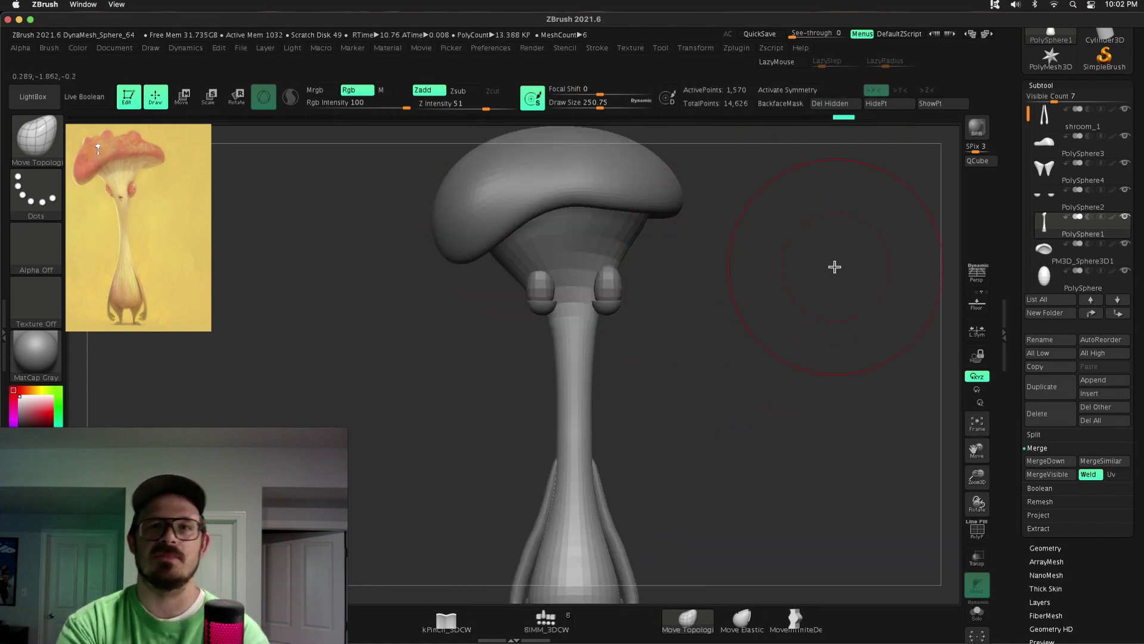
{"action": "left_click_drag", "start_coordinate": [976, 477], "coordinate": [950, 498]}
{"action": "right_click_drag", "start_coordinate": [950, 498], "coordinate": [950, 482]}
{"action": "left_click", "coordinate": [524, 320], "text": "alt"}
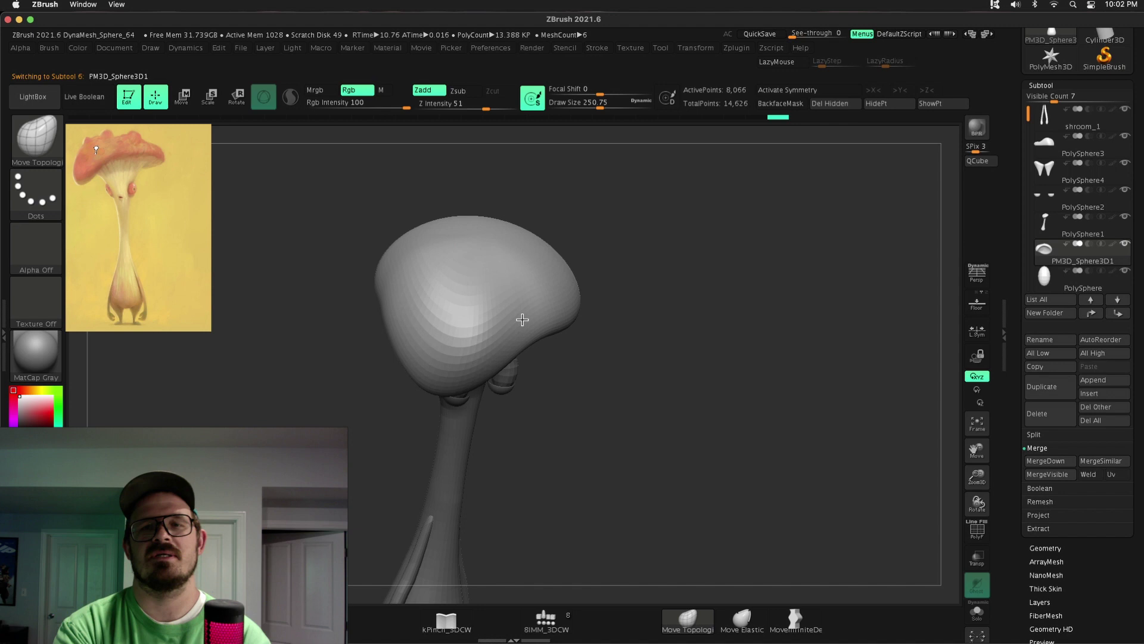
{"action": "right_click_drag", "start_coordinate": [523, 319], "coordinate": [968, 404], "text": "shift"}
{"action": "left_click_drag", "start_coordinate": [977, 477], "coordinate": [664, 311]}
- Split the eyes and lids into separate parts, and merge each eye with its own lid into one subtool
{"action": "key", "text": "alt+Down"}
{"action": "key", "text": "x"}
{"action": "left_click", "coordinate": [1034, 434]}
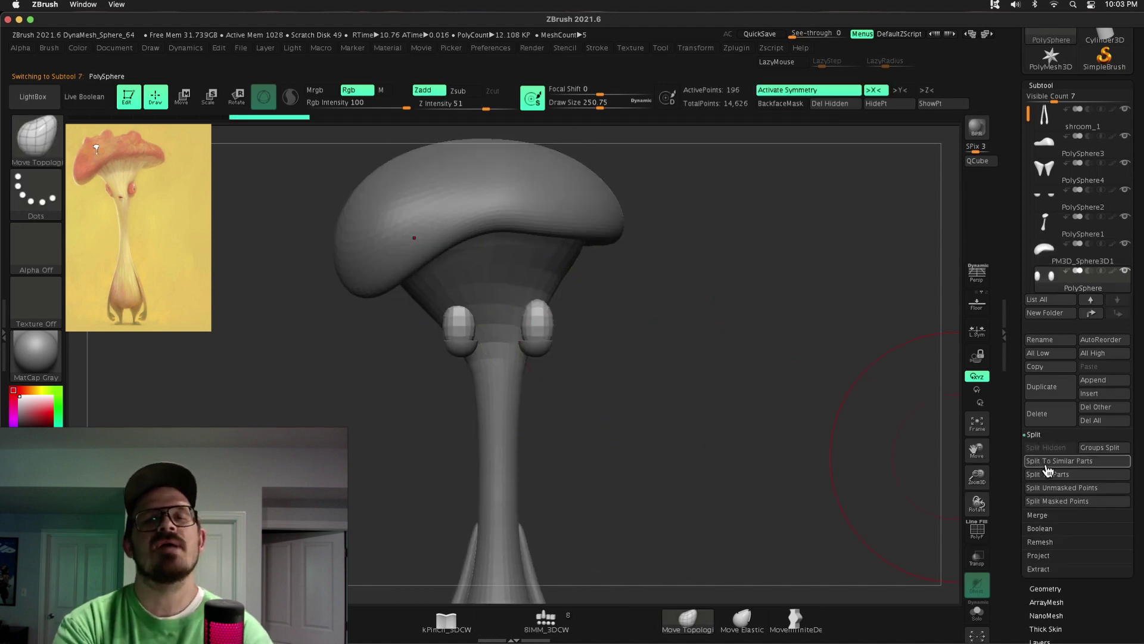
{"action": "left_click", "coordinate": [1090, 299]}
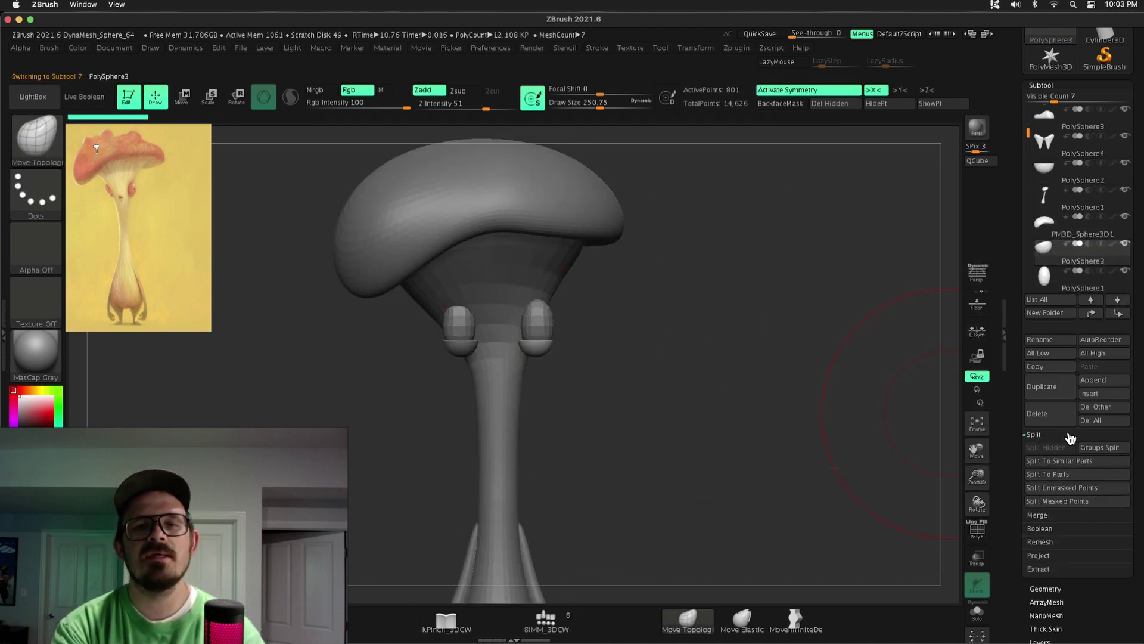
{"action": "left_click", "coordinate": [1040, 447]}
{"action": "left_click", "coordinate": [1065, 461]}
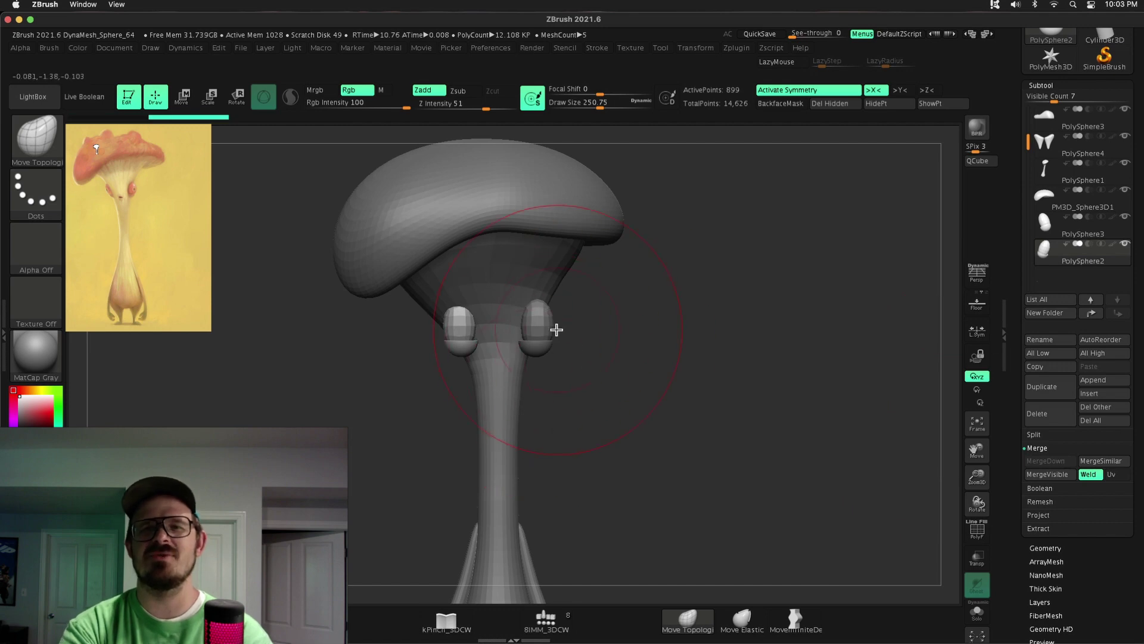
- Adjust the placement of one eye and its lid against the stem with the transform gizmo
{"action": "key", "text": "w"}
{"action": "left_click_drag", "start_coordinate": [715, 334], "coordinate": [672, 449]}
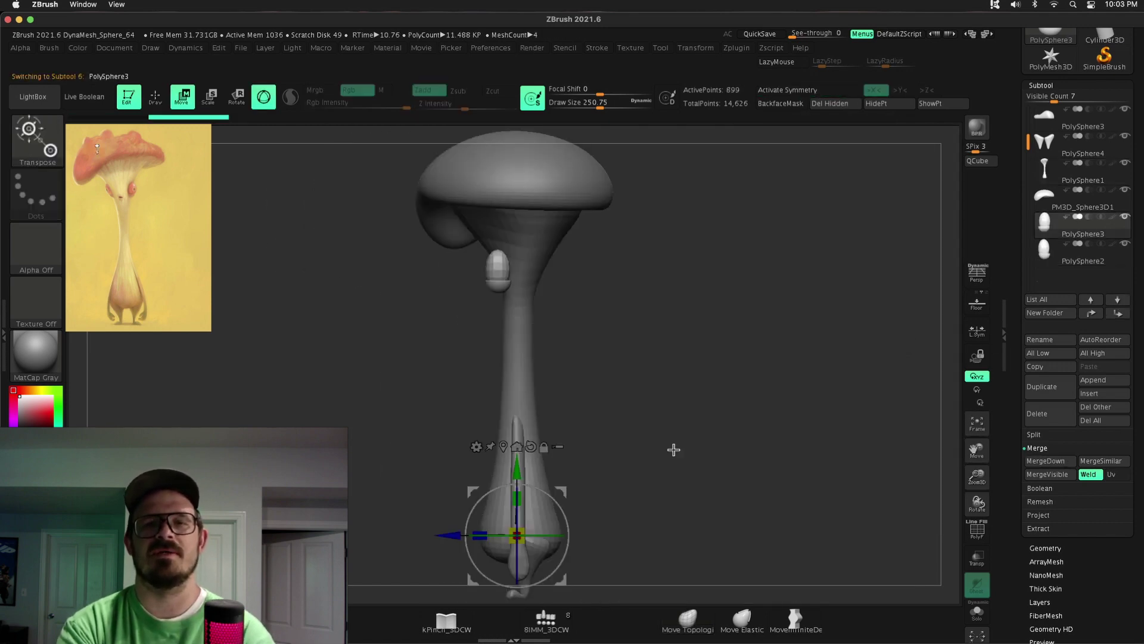
{"action": "left_click", "coordinate": [516, 407]}
{"action": "key", "text": "f"}
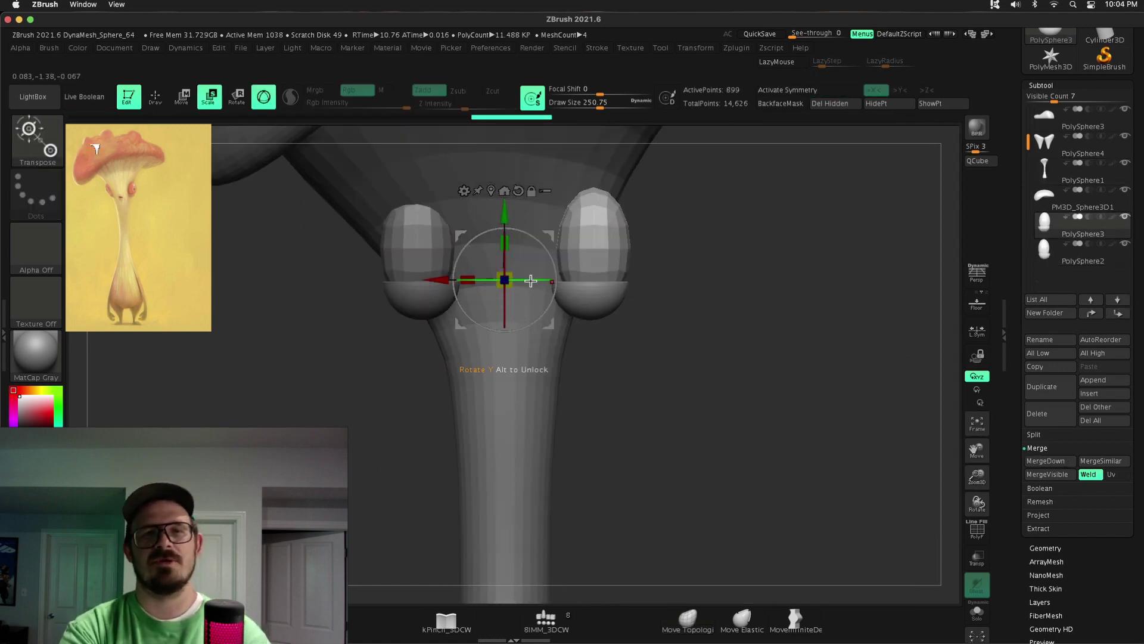
- Separate that eye's lid from the eyeball into its own subtool with a split by polygroups
{"action": "key", "text": "shift+f"}
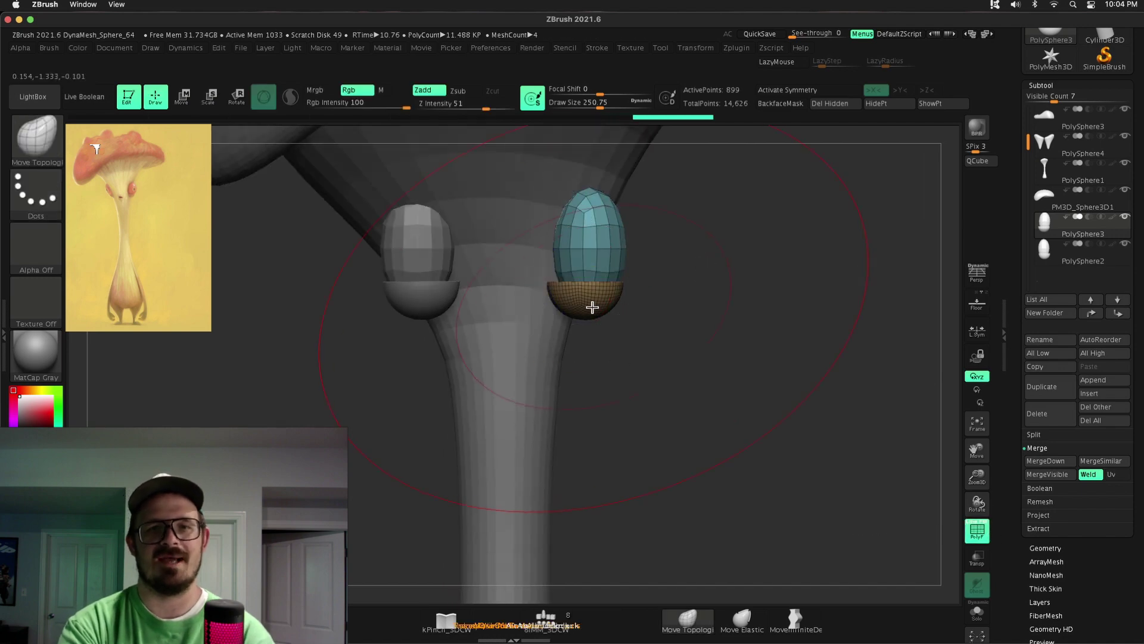
{"action": "left_click", "coordinate": [593, 307], "text": "ctrl+shift"}
{"action": "left_click", "coordinate": [710, 299], "text": "ctrl+shift"}
{"action": "key", "text": "w"}
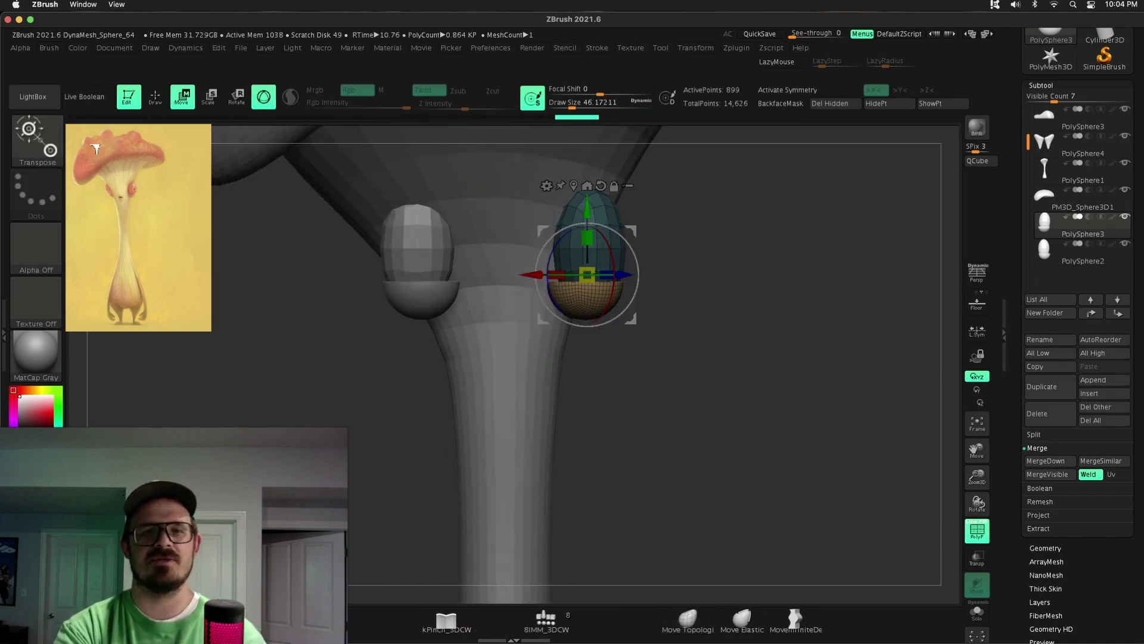
{"action": "left_click", "coordinate": [1034, 435]}
{"action": "left_click", "coordinate": [1103, 448]}
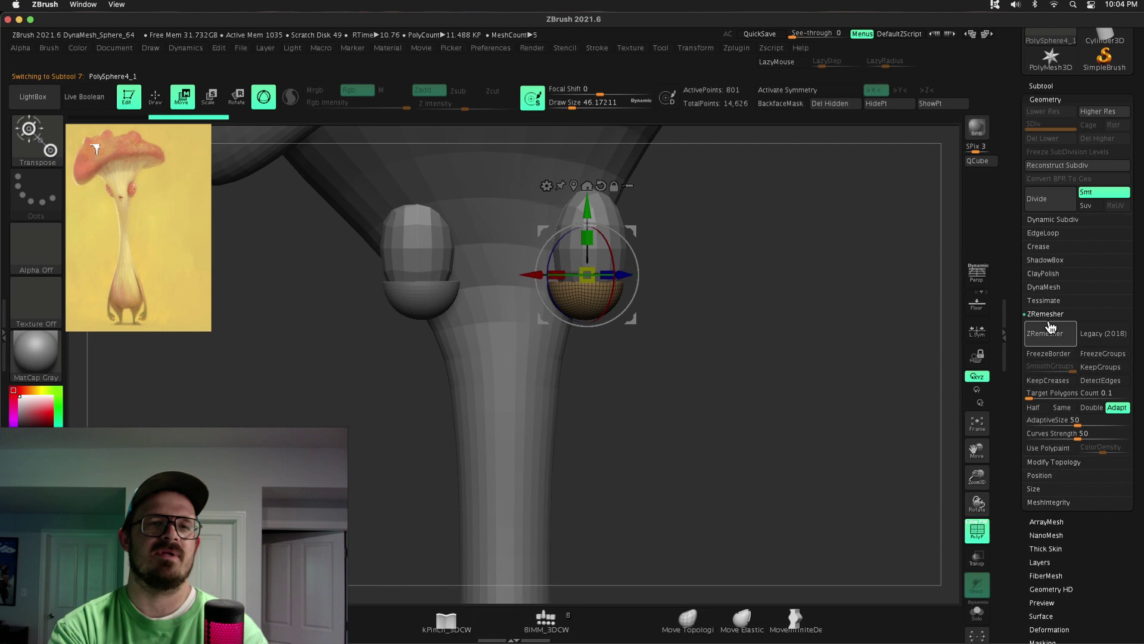
- DynaMesh the separated lid at resolution 64 and fit it beneath the eye
{"action": "left_click", "coordinate": [1045, 548]}
{"action": "left_click", "coordinate": [687, 620]}
{"action": "key", "text": "s"}
{"action": "key", "text": "w"}
{"action": "mouse_move", "coordinate": [608, 287]}
{"action": "left_mouse_down"}
{"action": "mouse_move", "coordinate": [511, 271]}
{"action": "mouse_move", "coordinate": [592, 258]}
{"action": "mouse_move", "coordinate": [718, 266]}
{"action": "mouse_move", "coordinate": [445, 389]}
{"action": "mouse_move", "coordinate": [743, 306]}
{"action": "mouse_move", "coordinate": [723, 281]}
{"action": "left_mouse_up"}
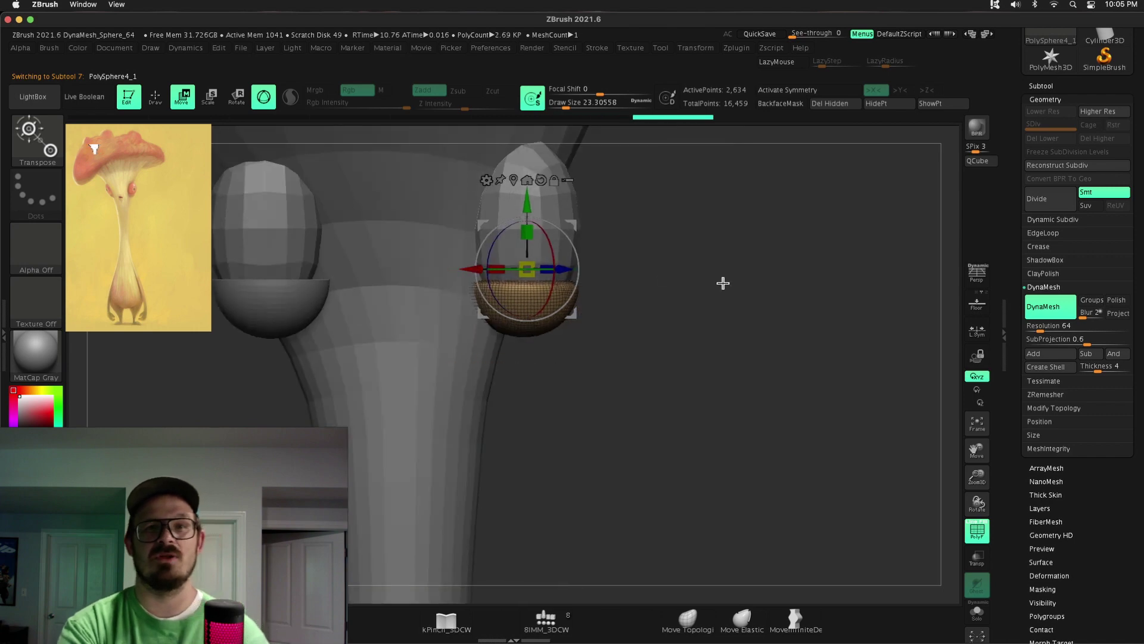
{"action": "left_click_drag", "start_coordinate": [840, 305], "coordinate": [817, 301]}
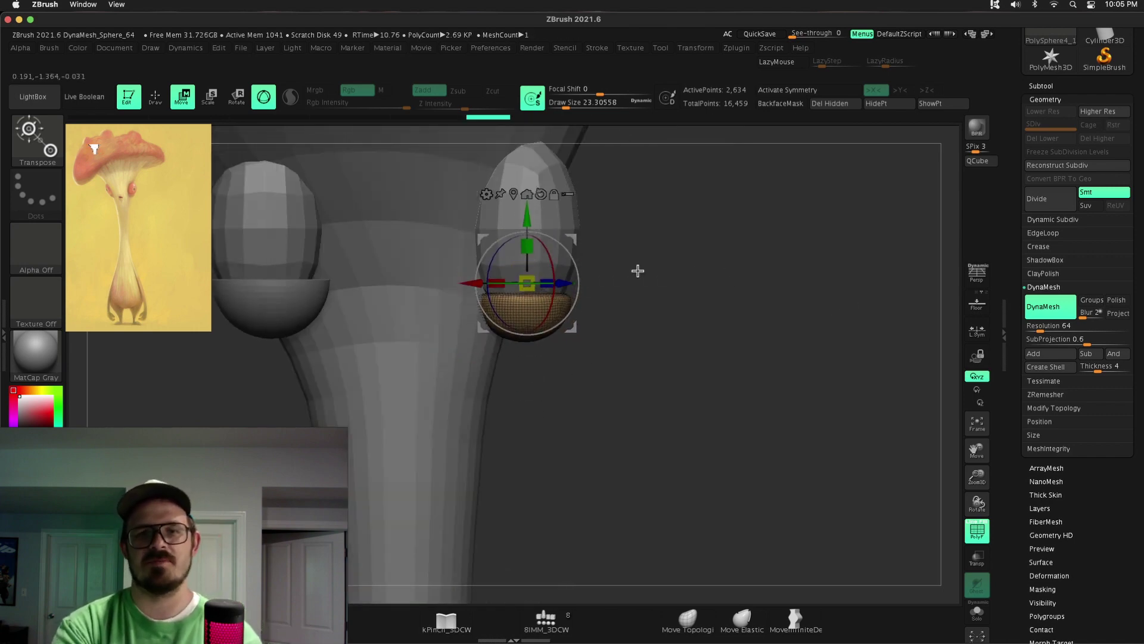
{"action": "key", "text": "q"}
{"action": "key", "text": "f"}
{"action": "left_click", "coordinate": [977, 531]}
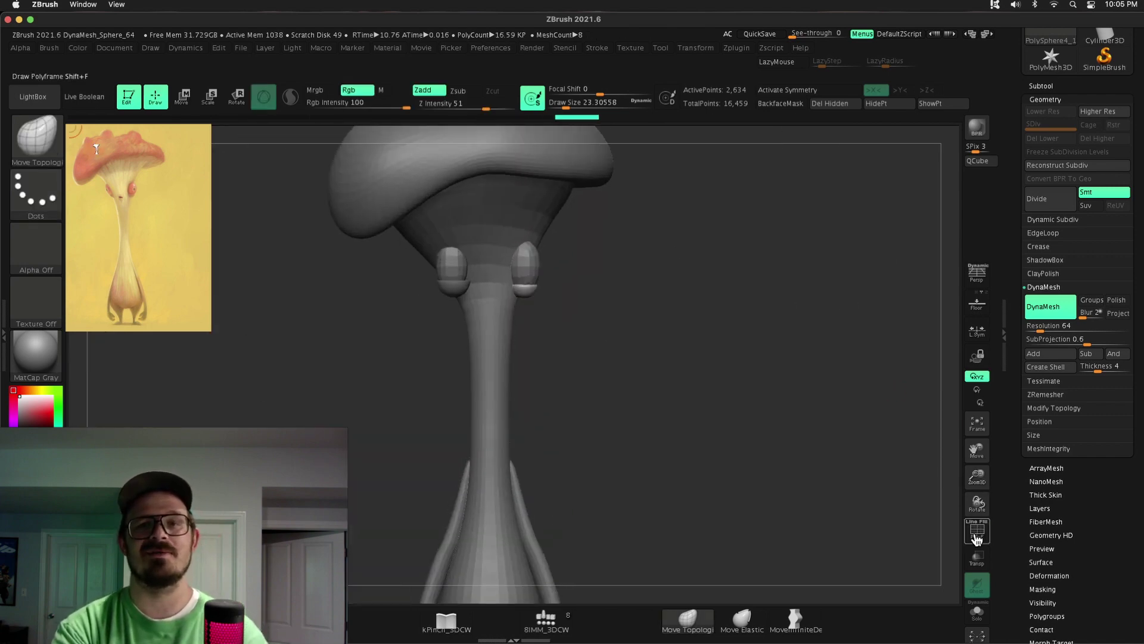
- Split the second eye's lid into its own subtool, DynaMesh it and fit it beneath the eye
{"action": "scroll", "coordinate": [892, 377], "scroll_direction": "up", "scroll_amount": 3}
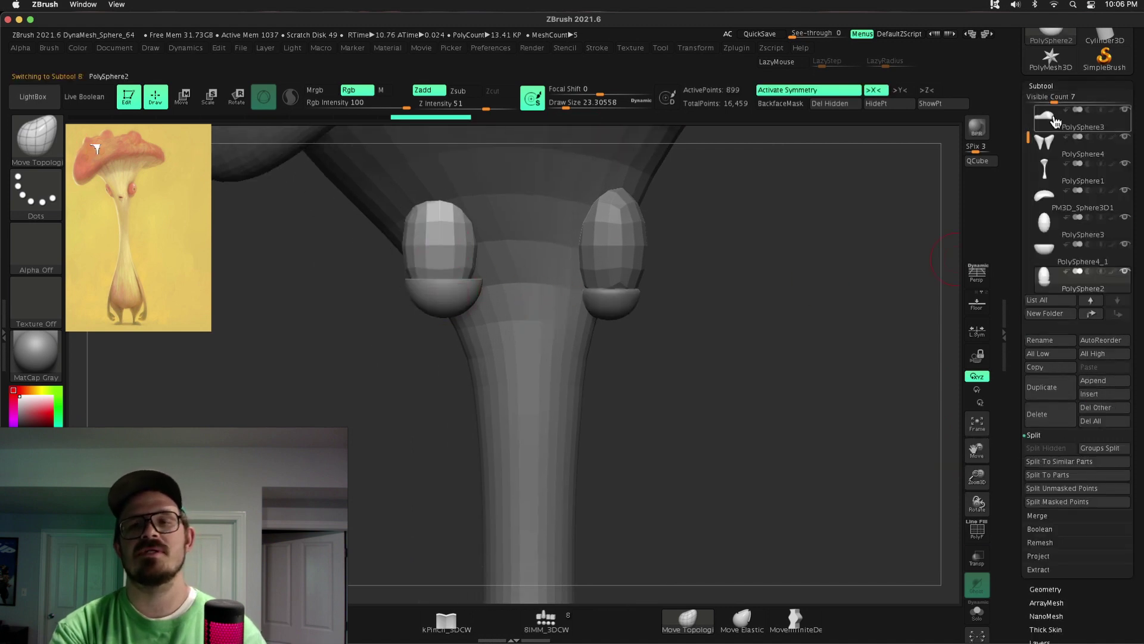
{"action": "left_click", "coordinate": [454, 303], "text": "alt"}
{"action": "key", "text": "w"}
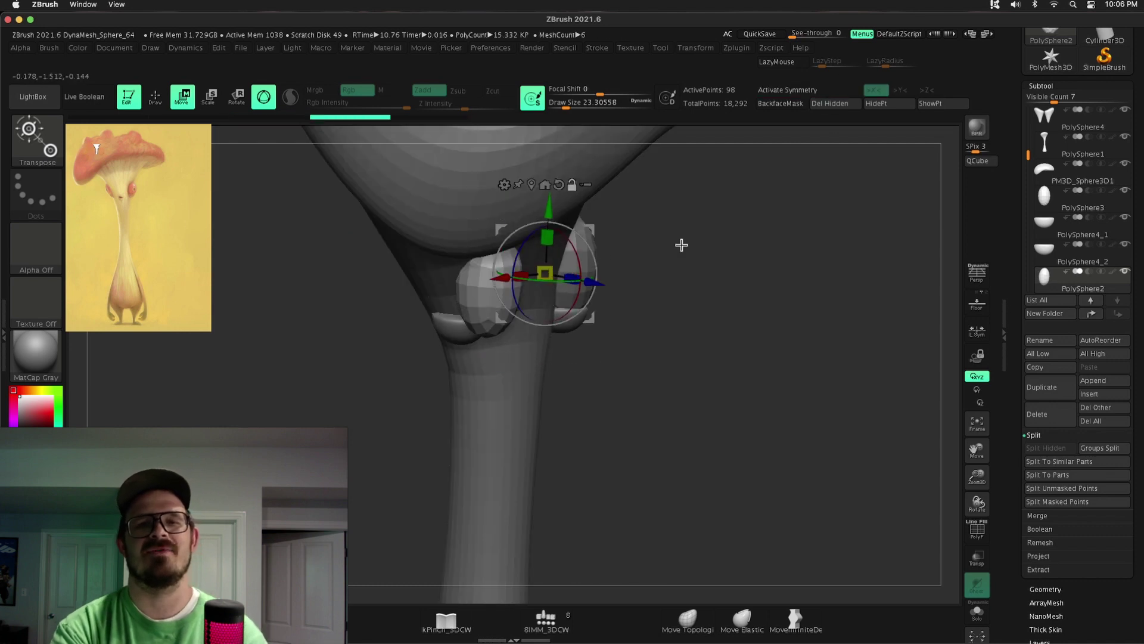
{"action": "left_click_drag", "start_coordinate": [681, 244], "coordinate": [763, 288]}
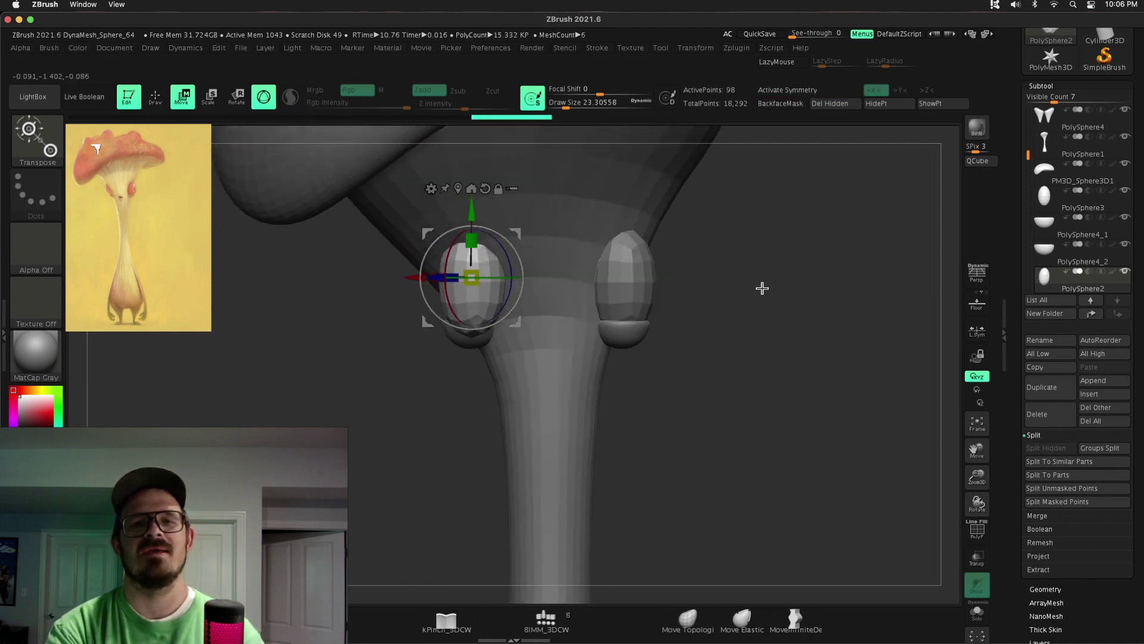
- Slim the first eye and delete the eye beneath the cap's drooping side
{"action": "left_click", "coordinate": [643, 305], "text": "alt"}
{"action": "left_click_drag", "start_coordinate": [649, 301], "coordinate": [396, 391]}
{"action": "left_click", "coordinate": [486, 331], "text": "alt"}
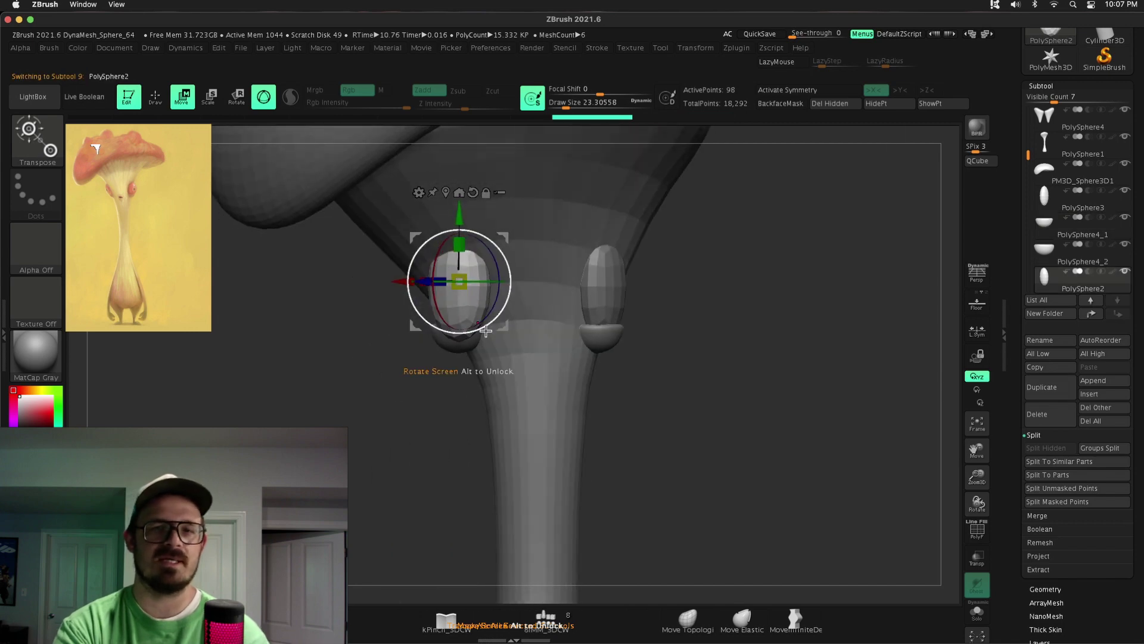
{"action": "left_click", "coordinate": [1049, 414]}
- Place a copy of the slimmed eye under the cap's drooping side and tilt it and its lid against the stem
{"action": "left_click_drag", "start_coordinate": [596, 369], "coordinate": [433, 347]}
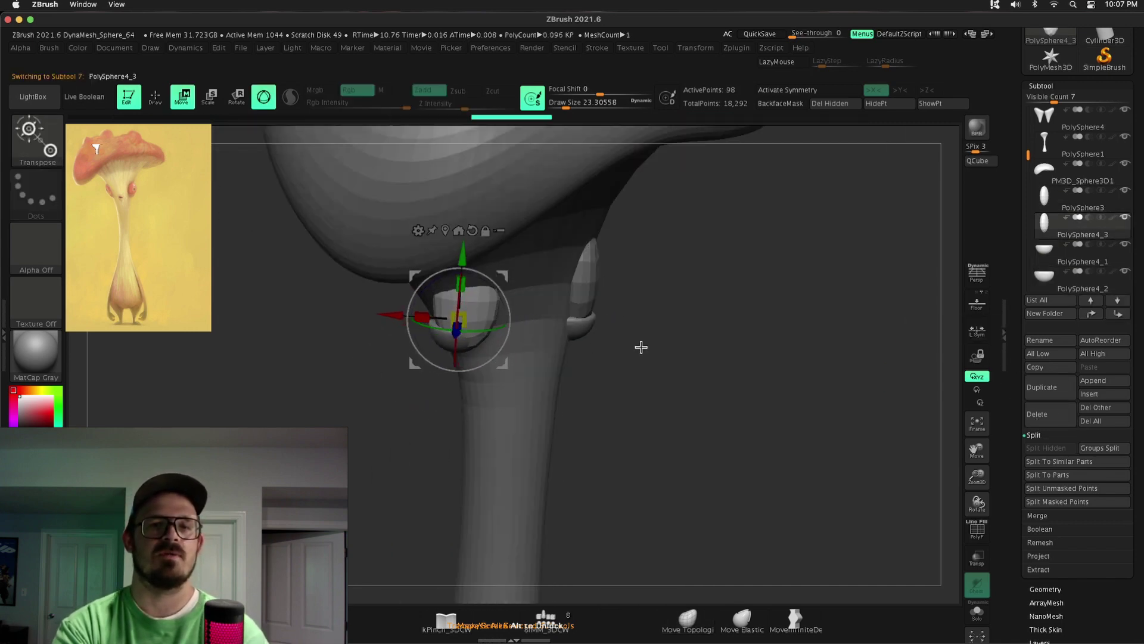
{"action": "mouse_move", "coordinate": [641, 347]}
{"action": "left_mouse_down"}
{"action": "mouse_move", "coordinate": [424, 320]}
{"action": "mouse_move", "coordinate": [403, 401]}
{"action": "mouse_move", "coordinate": [585, 273]}
{"action": "mouse_move", "coordinate": [401, 345]}
{"action": "mouse_move", "coordinate": [435, 334]}
{"action": "mouse_move", "coordinate": [435, 354]}
{"action": "mouse_move", "coordinate": [461, 255]}
{"action": "left_mouse_up"}
{"action": "key", "text": "q"}
{"action": "key", "text": "w"}
{"action": "left_click", "coordinate": [463, 354]}
{"action": "left_click", "coordinate": [461, 255], "text": "alt"}
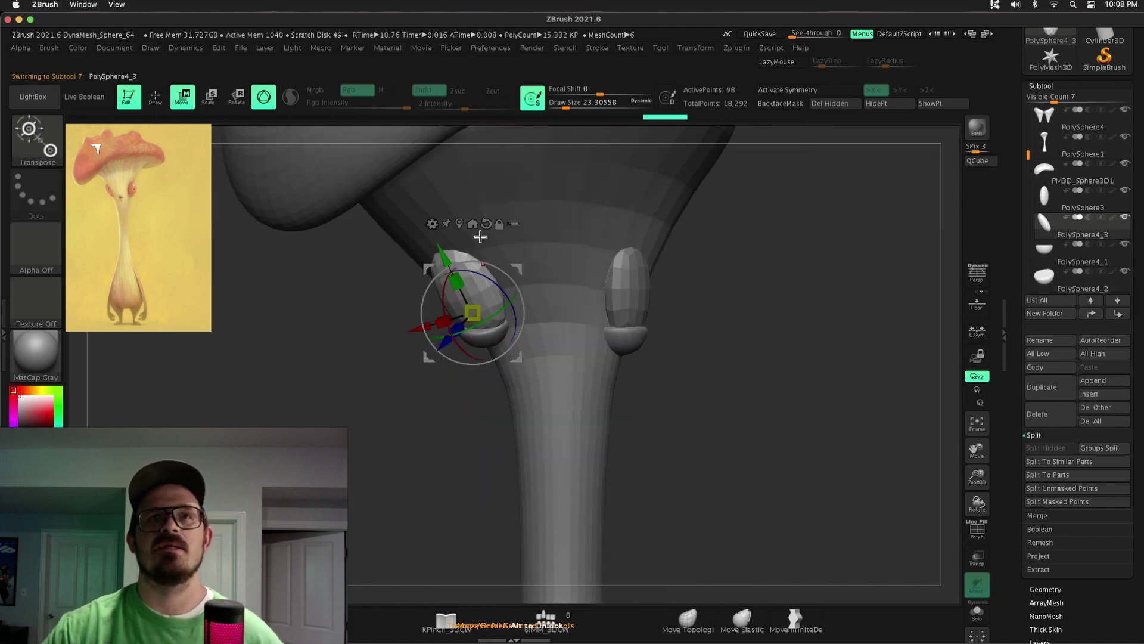
{"action": "left_click", "coordinate": [473, 268], "text": "alt"}
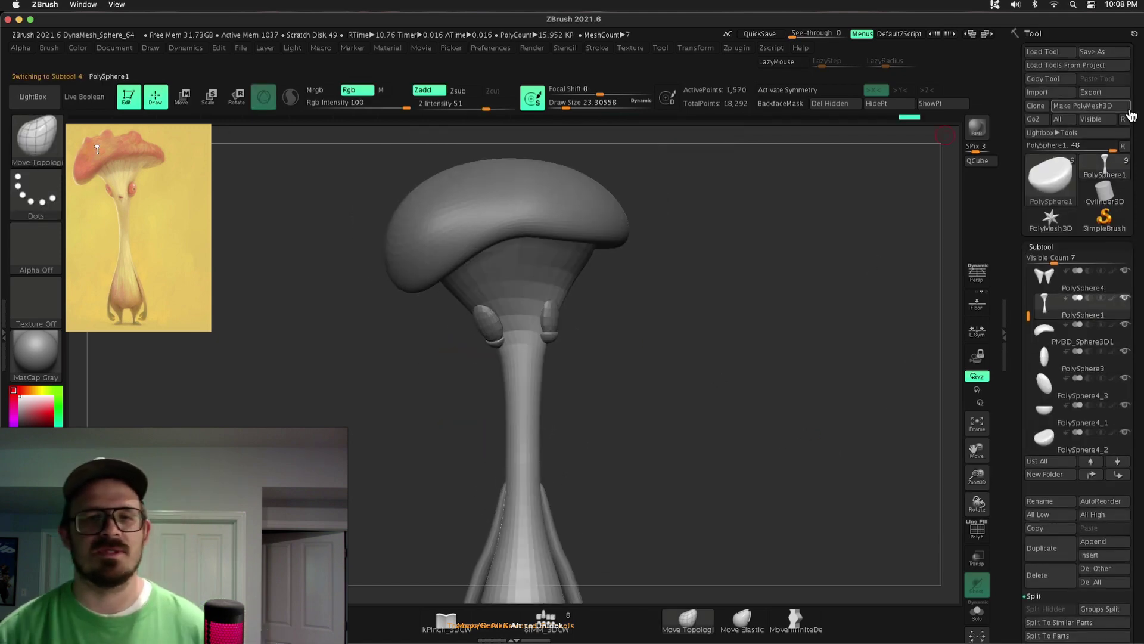
- Save the tool to disk and switch to the ClayBuildup brush for the stem
{"action": "left_click", "coordinate": [1106, 52]}
{"action": "key", "text": "Return"}
{"action": "key", "text": "b"}
{"action": "key", "text": "c"}
{"action": "key", "text": "b"}
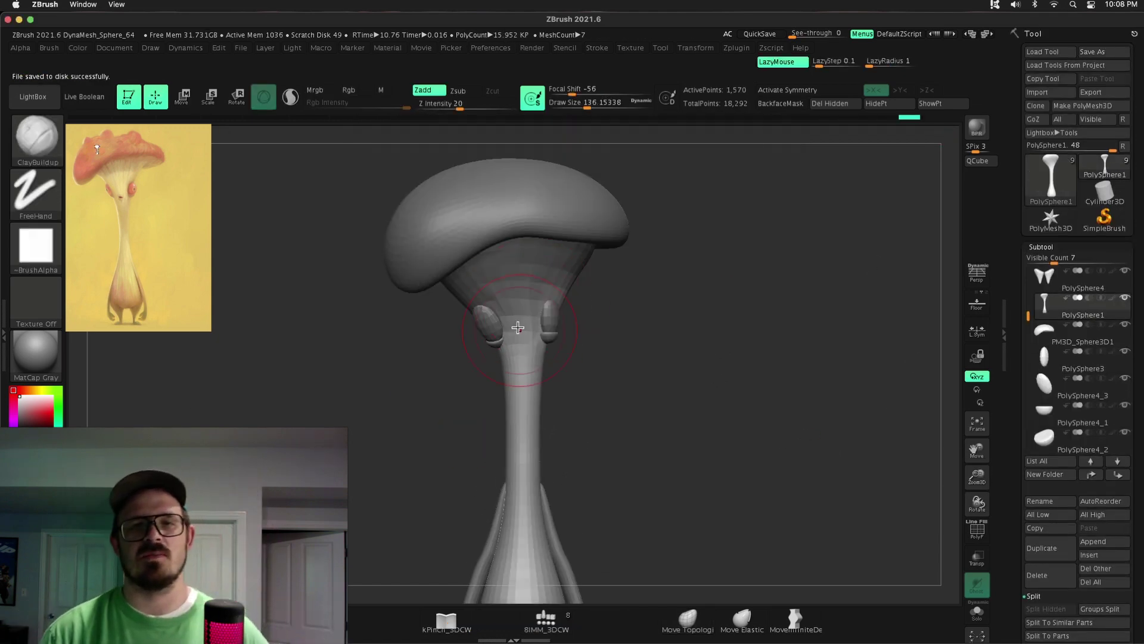
- Refine the shape and fit of the eyes and lids on both sides of the stem
{"action": "mouse_move", "coordinate": [512, 307]}
{"action": "left_mouse_down"}
{"action": "mouse_move", "coordinate": [661, 348]}
{"action": "mouse_move", "coordinate": [649, 363]}
{"action": "left_mouse_up"}
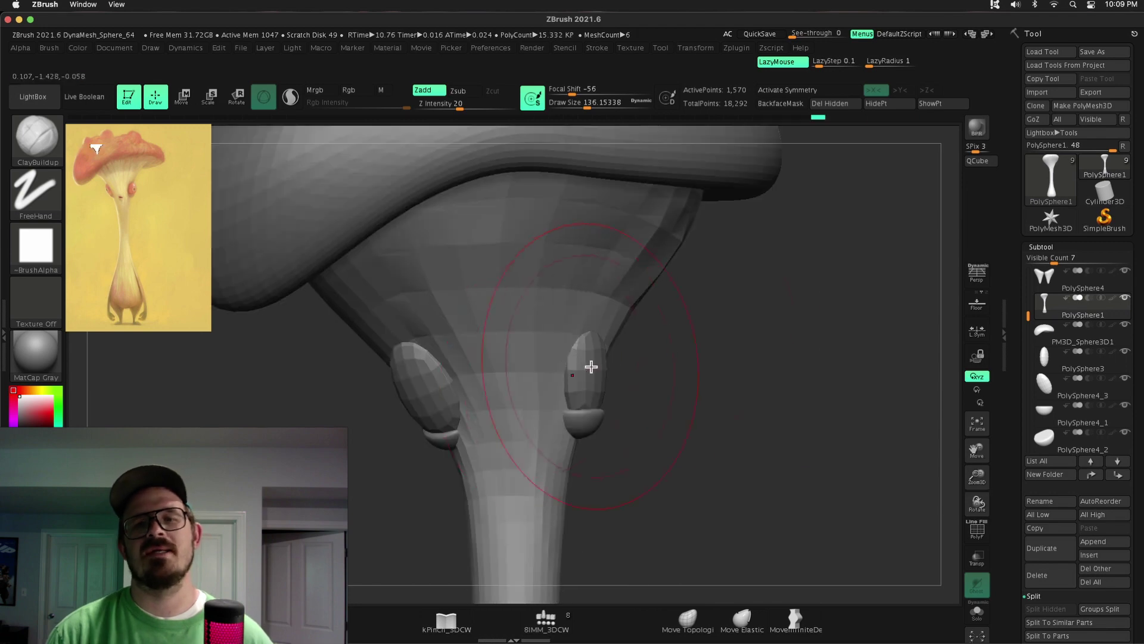
{"action": "left_click", "coordinate": [591, 365], "text": "alt"}
{"action": "key", "text": "s"}
{"action": "mouse_move", "coordinate": [647, 388]}
{"action": "left_mouse_down"}
{"action": "mouse_move", "coordinate": [447, 417]}
{"action": "mouse_move", "coordinate": [950, 485]}
{"action": "mouse_move", "coordinate": [847, 441]}
{"action": "left_mouse_up"}
{"action": "left_click", "coordinate": [447, 417], "text": "alt"}
{"action": "left_click", "coordinate": [503, 453], "text": "alt"}
- Subdivide the body to level 5 and carve a short mouth crease below the eyes with the DamStandard brush
{"action": "left_click_drag", "start_coordinate": [556, 449], "coordinate": [980, 527], "text": "alt"}
{"action": "left_click", "coordinate": [977, 529]}
{"action": "left_click", "coordinate": [1045, 261]}
{"action": "key", "text": "b"}
{"action": "key", "text": "d"}
{"action": "key", "text": "s"}
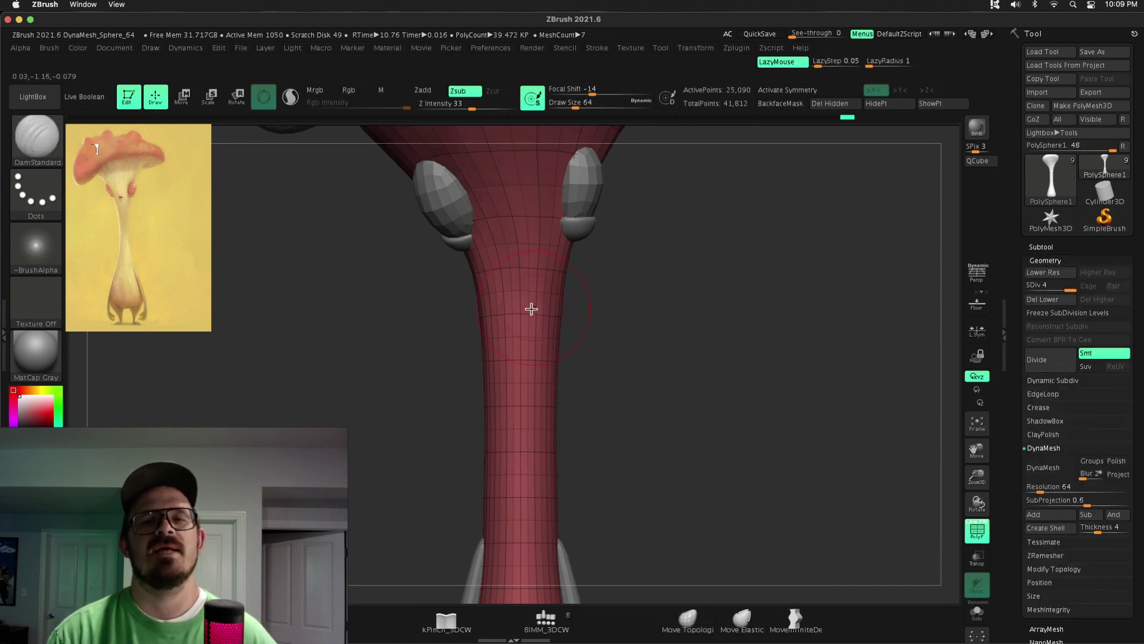
{"action": "left_click", "coordinate": [978, 533]}
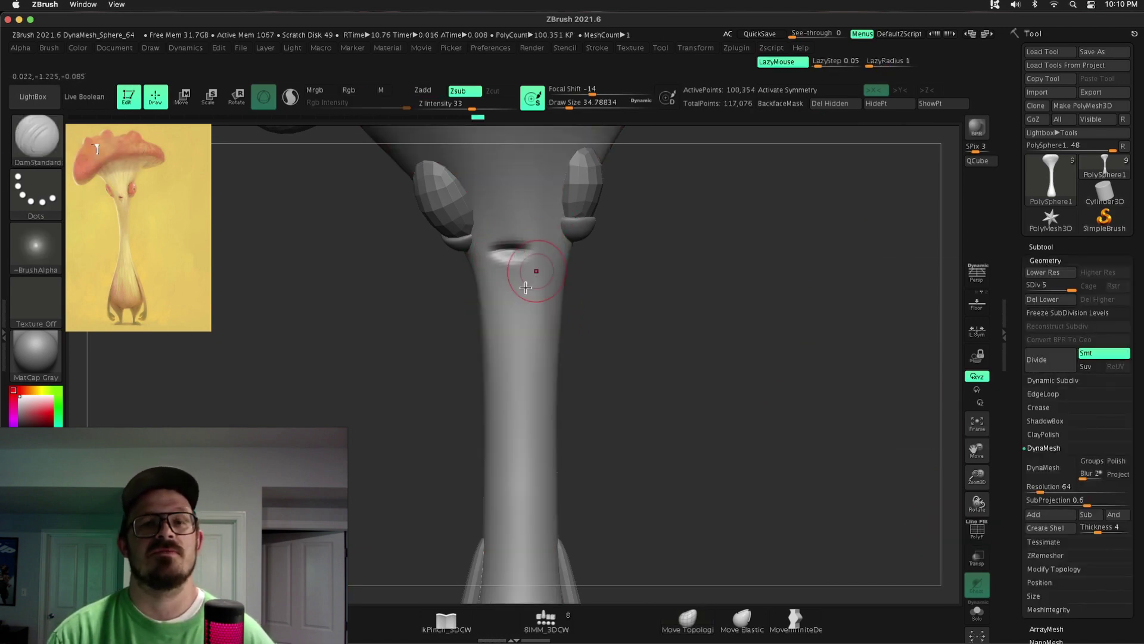
- Build up a lower lip under the mouth crease with ClayBuildup and smooth it into the stem
{"action": "scroll", "coordinate": [562, 307], "scroll_direction": "up", "scroll_amount": 3}
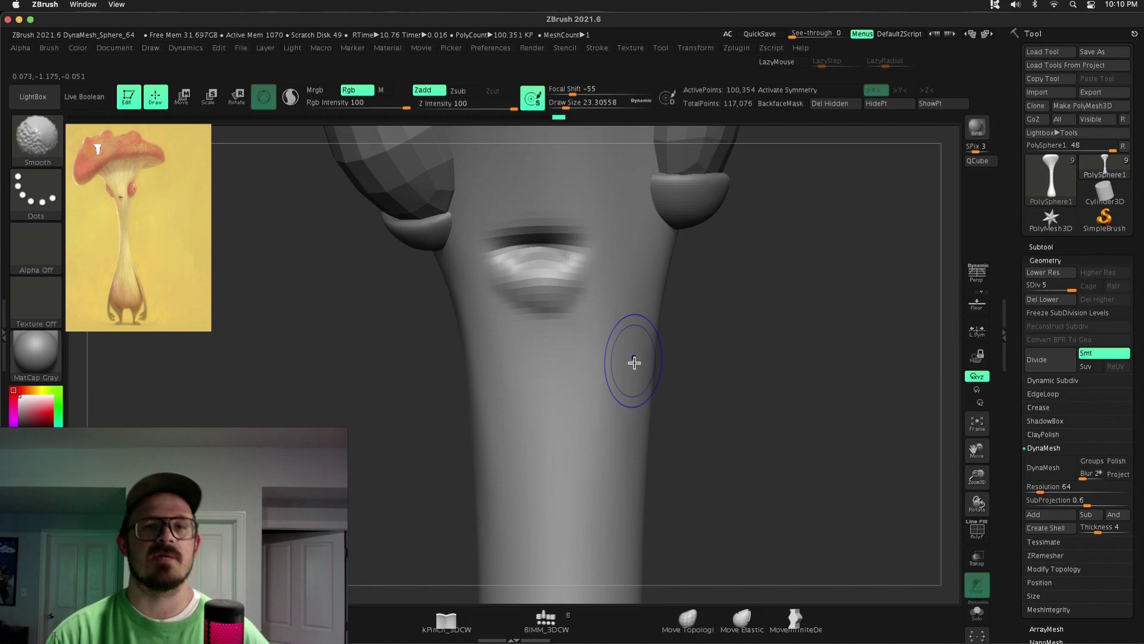
{"action": "scroll", "coordinate": [940, 385], "scroll_direction": "down", "scroll_amount": 5}
{"action": "scroll", "coordinate": [940, 386], "scroll_direction": "up", "scroll_amount": 3}
- Delete the body's lower subdivision levels and ZRemesh it at a target polygon count of 16.2682
{"action": "left_click", "coordinate": [1040, 272]}
{"action": "left_click", "coordinate": [1040, 273]}
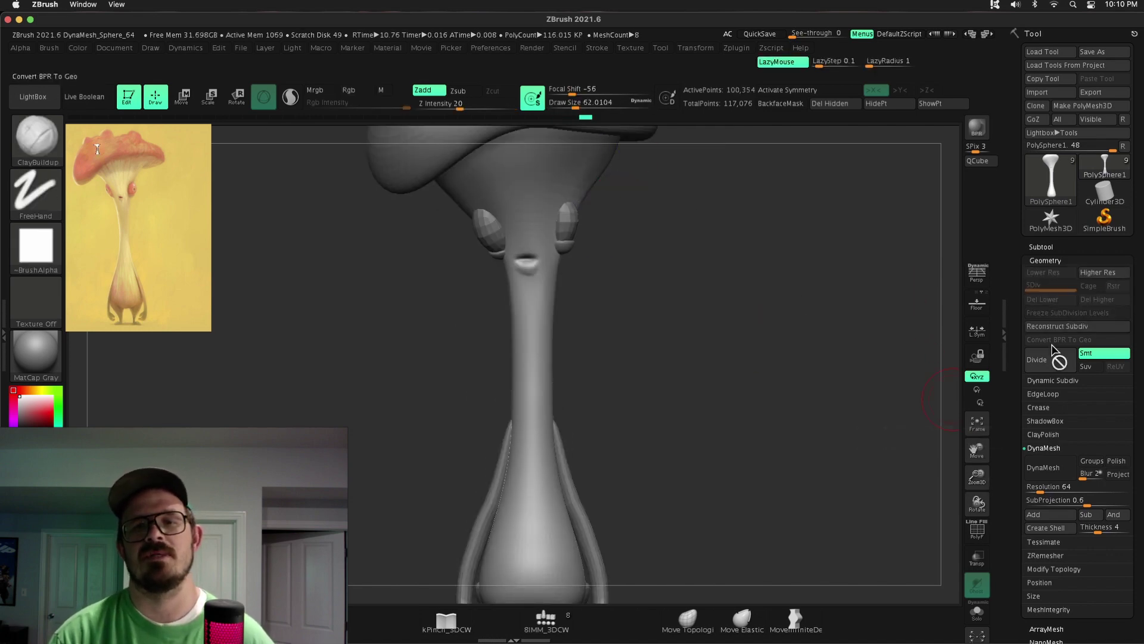
{"action": "left_click", "coordinate": [1045, 554]}
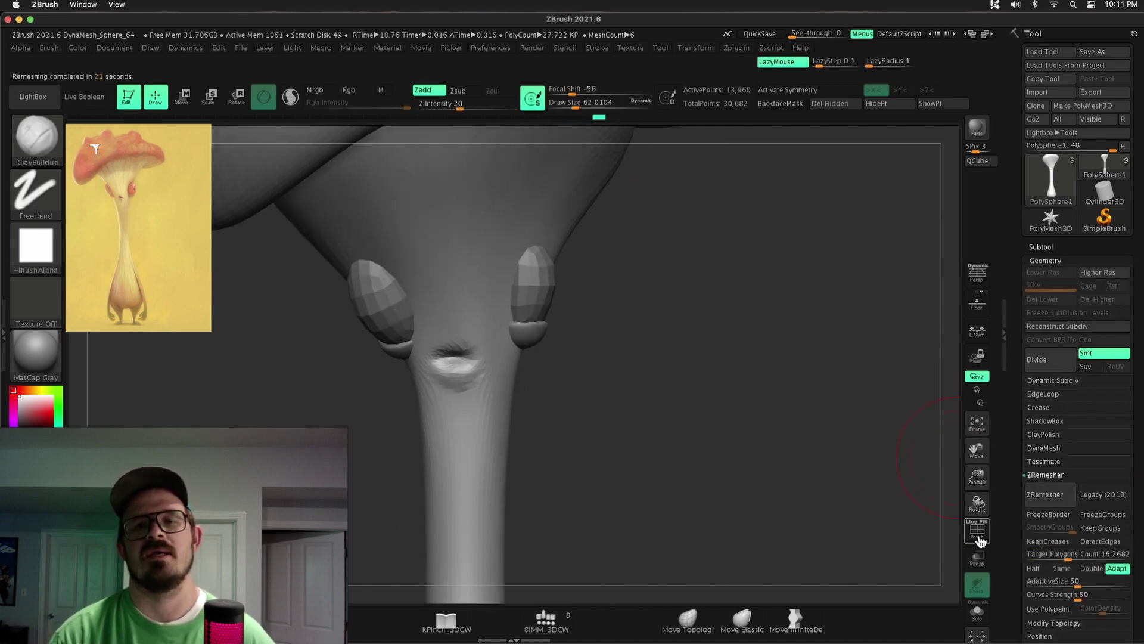
- Tighten the mouth with the kPinch_3DCW brush at a draw size of 28.75
{"action": "key", "text": "shift+f"}
{"action": "key", "text": "s"}
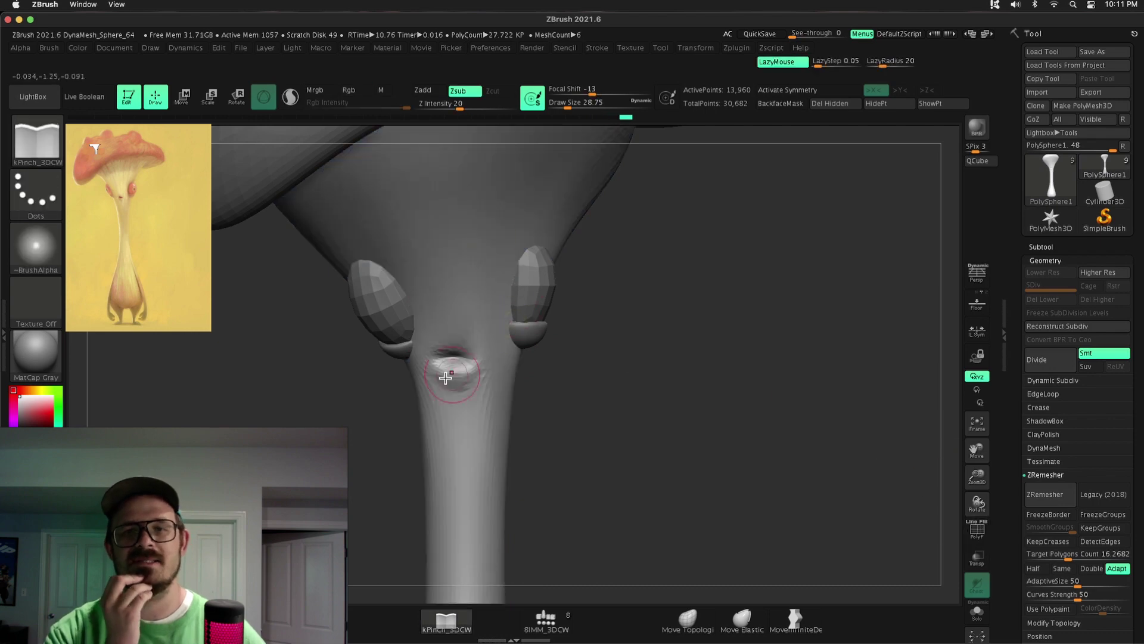
- ZRemesh the body again at a target polygon count of 20.6930 and subdivide it once
{"action": "left_click", "coordinate": [977, 529]}
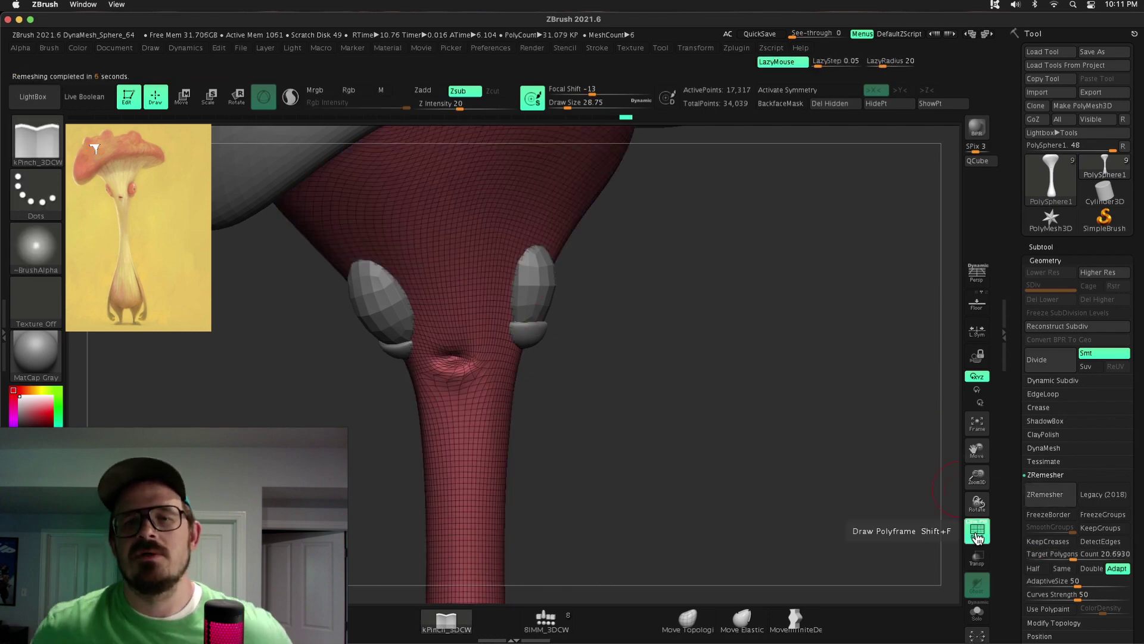
{"action": "left_click", "coordinate": [977, 529]}
{"action": "key", "text": "ctrl+d"}
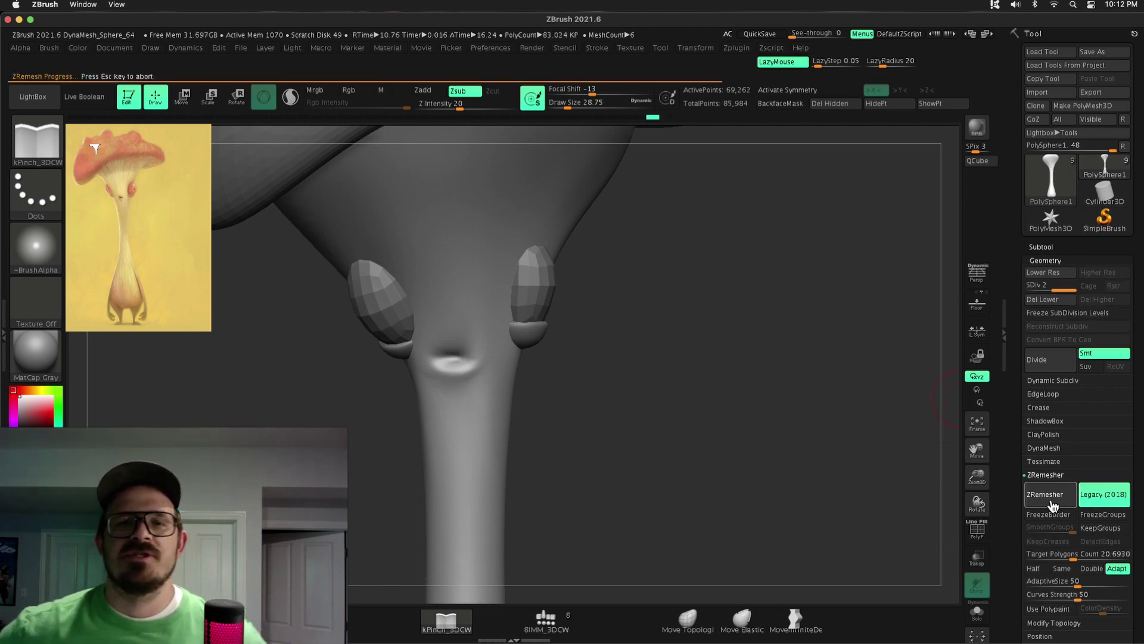
- Duplicate the low-poly eye subtool and adjust the eye's placement against the head
{"action": "key", "text": "f"}
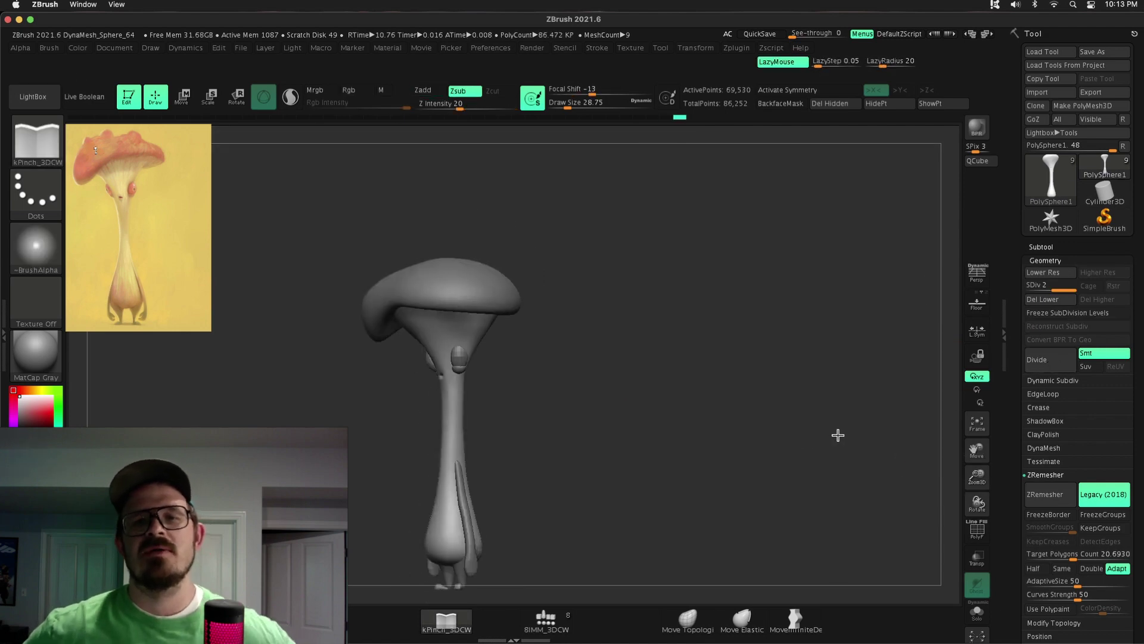
{"action": "left_click", "coordinate": [473, 334], "text": "alt"}
{"action": "left_click_drag", "start_coordinate": [473, 334], "coordinate": [536, 334]}
{"action": "left_click", "coordinate": [1044, 247]}
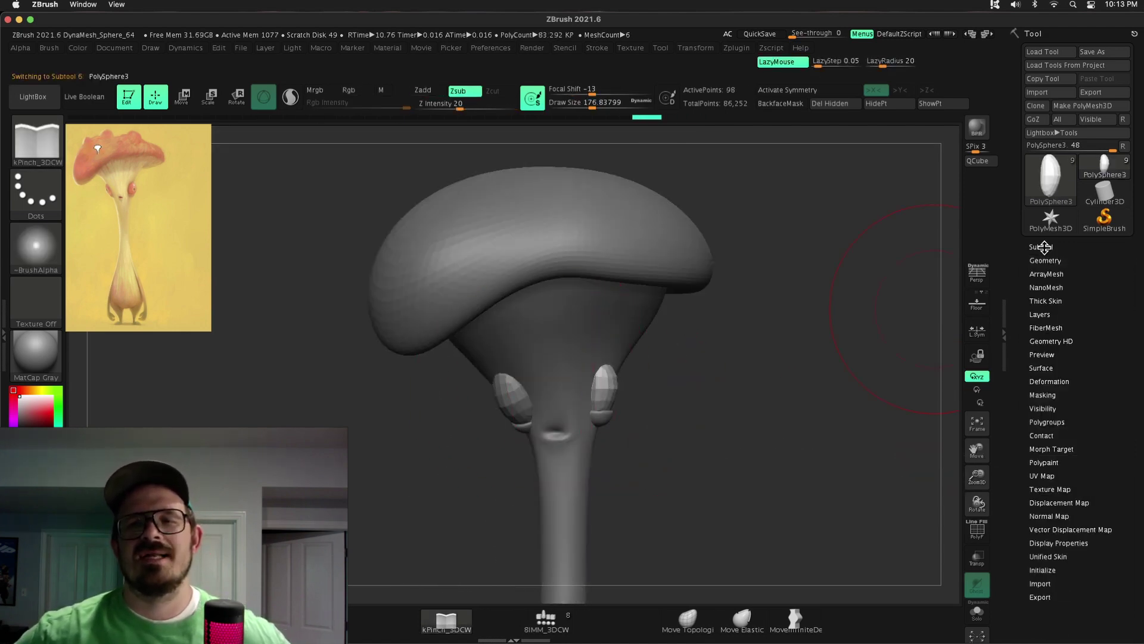
{"action": "left_click", "coordinate": [1043, 246]}
{"action": "key", "text": "w"}
{"action": "left_click", "coordinate": [605, 384], "text": "alt"}
{"action": "mouse_move", "coordinate": [733, 453]}
{"action": "left_mouse_down"}
{"action": "mouse_move", "coordinate": [685, 412]}
{"action": "mouse_move", "coordinate": [707, 396]}
{"action": "mouse_move", "coordinate": [769, 440]}
{"action": "mouse_move", "coordinate": [828, 440]}
{"action": "mouse_move", "coordinate": [793, 417]}
{"action": "left_mouse_up"}
{"action": "key", "text": "q"}
- Refine the area around the mouth with Move Topological and ZRemesh the body at a target polygon count of 34.4294
{"action": "left_click", "coordinate": [611, 324], "text": "alt"}
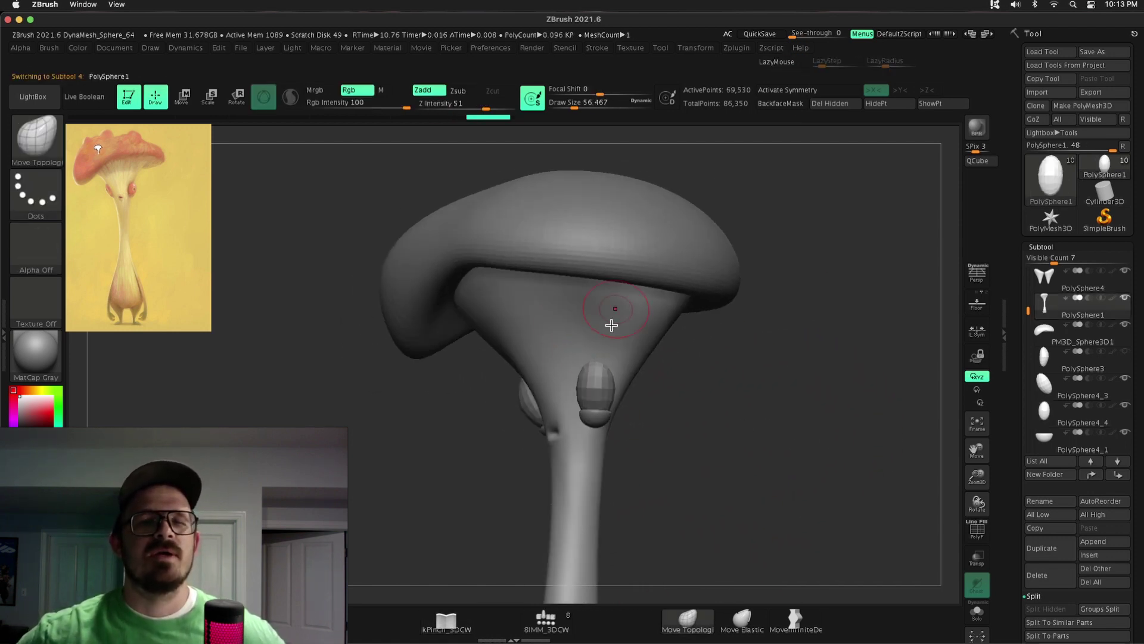
{"action": "mouse_move", "coordinate": [611, 324]}
{"action": "left_mouse_down"}
{"action": "mouse_move", "coordinate": [635, 355]}
{"action": "mouse_move", "coordinate": [566, 329]}
{"action": "mouse_move", "coordinate": [626, 412]}
{"action": "mouse_move", "coordinate": [511, 435]}
{"action": "mouse_move", "coordinate": [667, 383]}
{"action": "mouse_move", "coordinate": [644, 477]}
{"action": "mouse_move", "coordinate": [958, 365]}
{"action": "mouse_move", "coordinate": [674, 438]}
{"action": "left_mouse_up"}
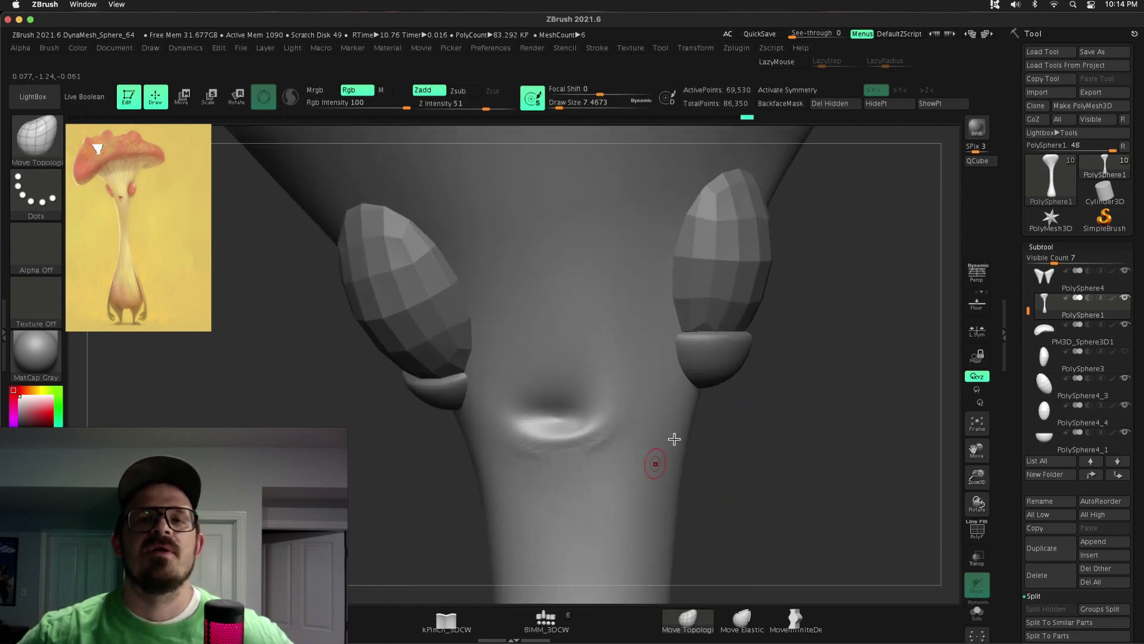
{"action": "key", "text": "ctrl+d"}
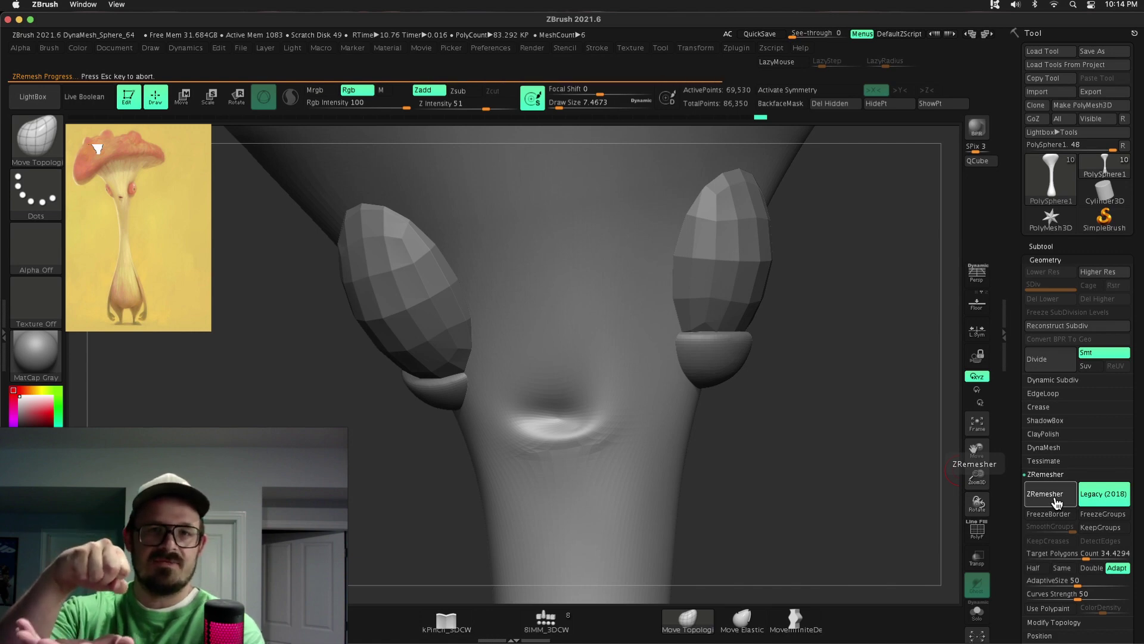
- Build up a lower lip below the mouth with ClayBuildup at draw size 28.75 and ZRemesh the body at 34.4294
{"action": "key", "text": "b"}
{"action": "key", "text": "c"}
{"action": "key", "text": "b"}
{"action": "left_click_drag", "start_coordinate": [531, 456], "coordinate": [596, 477]}
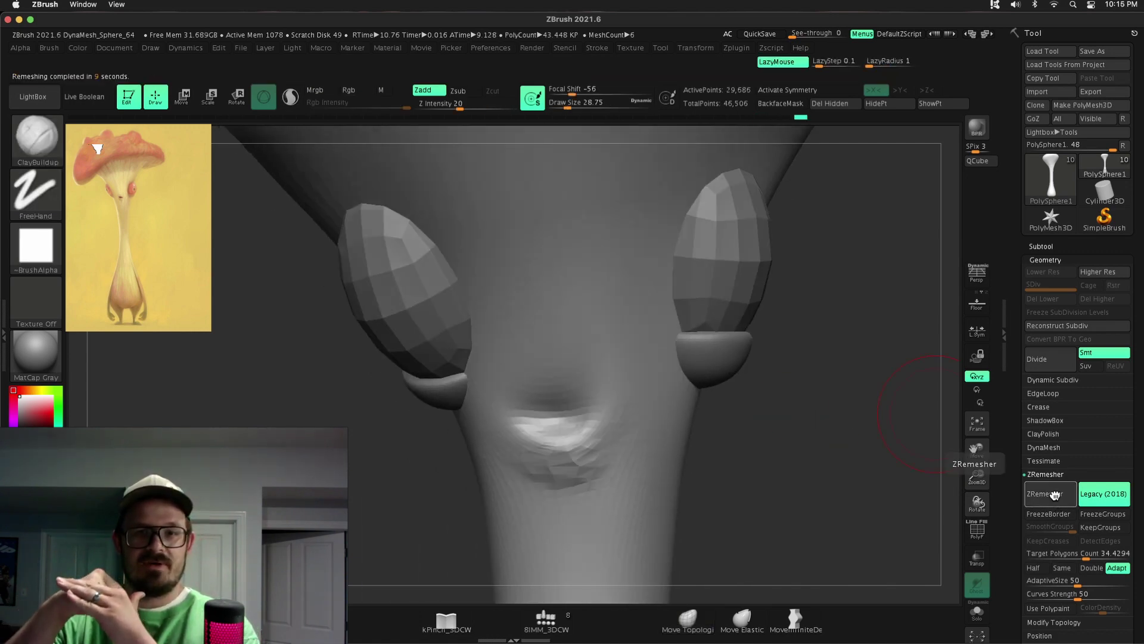
- Sharpen the lip crease with the kPinch_3DCW brush at a draw size of 10.53596
{"action": "key", "text": "b"}
{"action": "key", "text": "p"}
{"action": "key", "text": "i"}
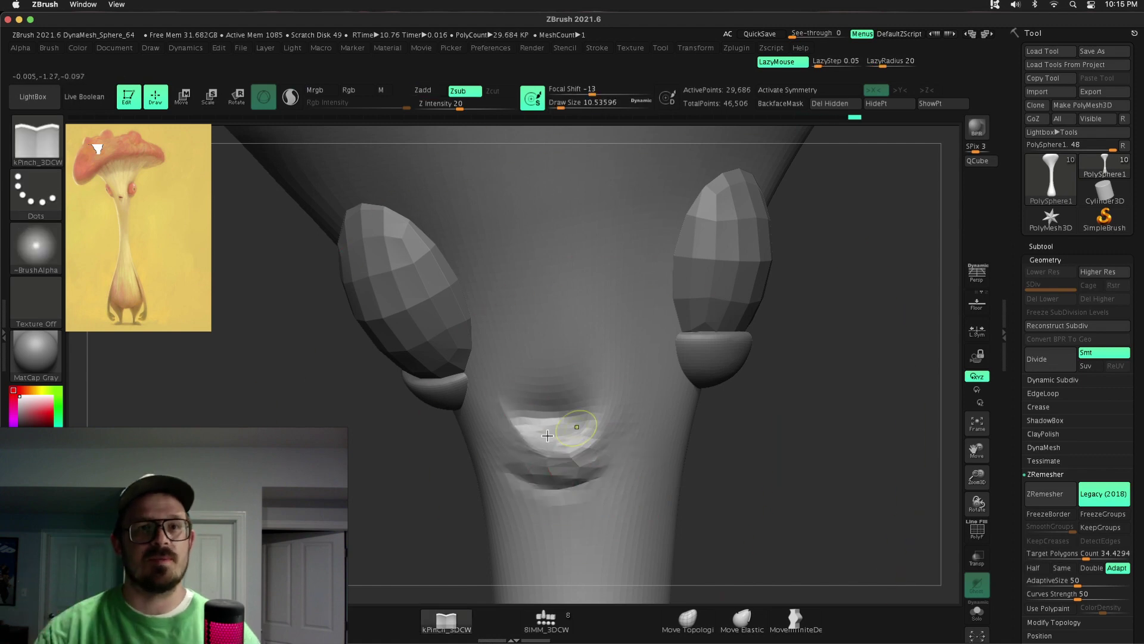
- Reshape the mouth with Move Topological, then ZRemesh the body at 34.4294 and subdivide it to level 3
{"action": "key", "text": "b"}
{"action": "key", "text": "m"}
{"action": "key", "text": "t"}
{"action": "mouse_move", "coordinate": [626, 403]}
{"action": "right_mouse_down"}
{"action": "mouse_move", "coordinate": [785, 424]}
{"action": "mouse_move", "coordinate": [592, 401]}
{"action": "mouse_move", "coordinate": [646, 468]}
{"action": "mouse_move", "coordinate": [618, 468]}
{"action": "right_mouse_up"}
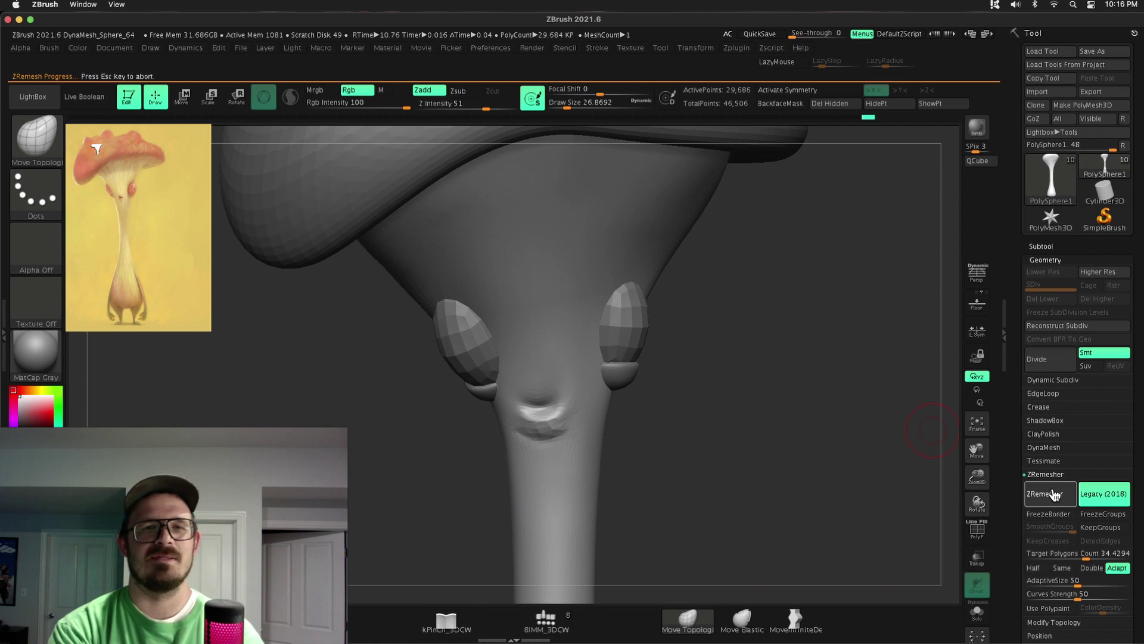
{"action": "key", "text": "f"}
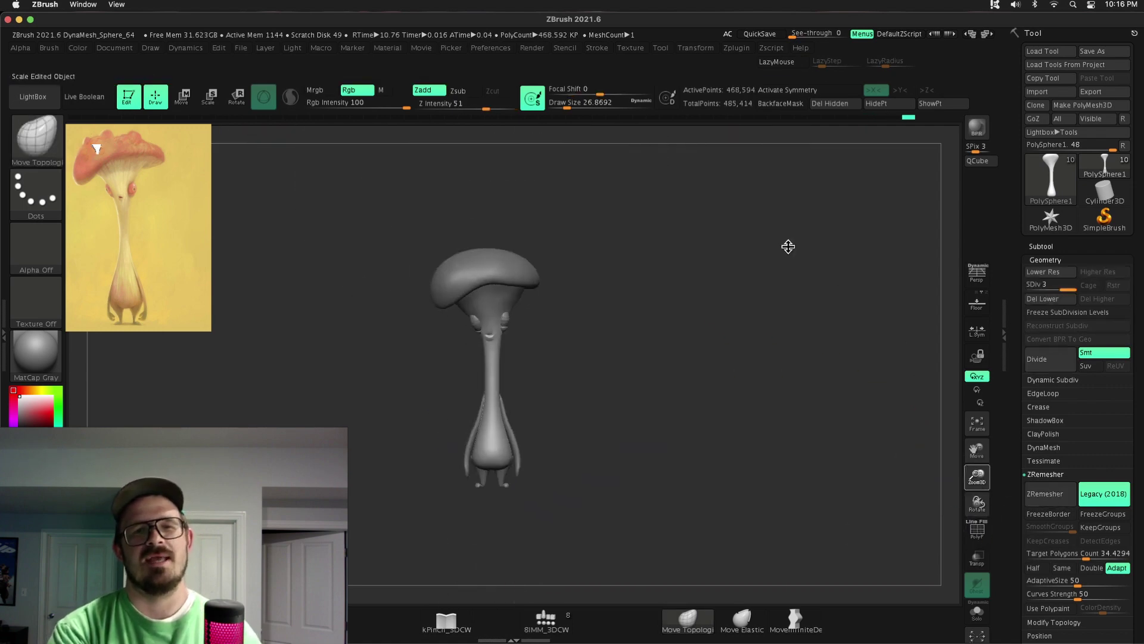
- Subdivide both eyes and wrap the lower lids around them with Move Topological at a draw size of 34.78834
{"action": "left_click", "coordinate": [462, 311], "text": "alt"}
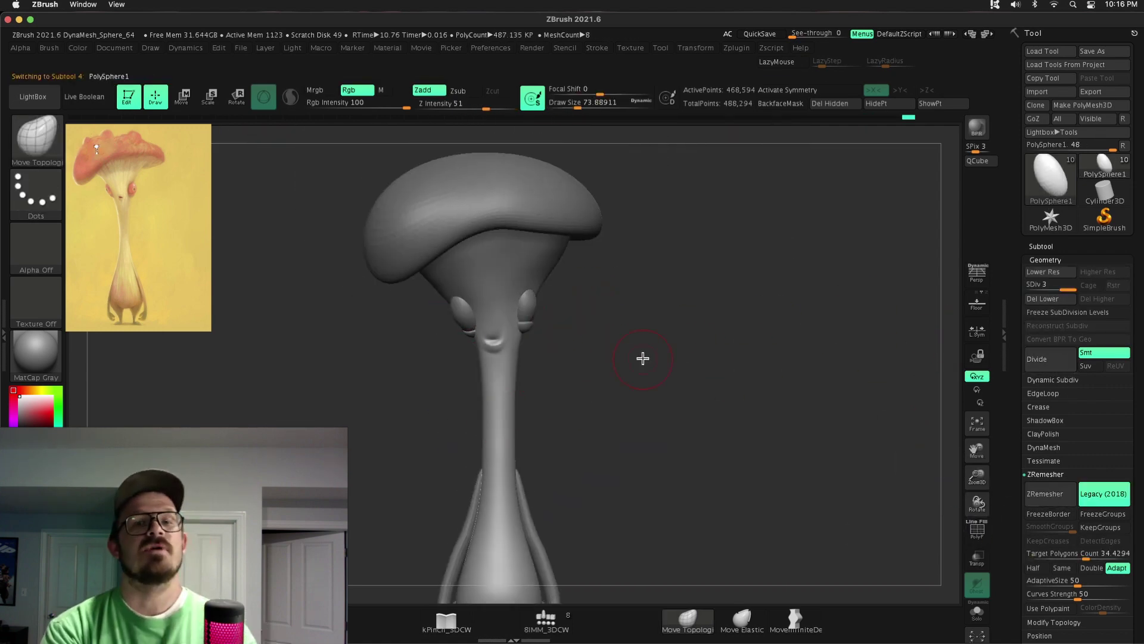
{"action": "left_click_drag", "start_coordinate": [644, 357], "coordinate": [572, 350]}
{"action": "right_click_drag", "start_coordinate": [572, 350], "coordinate": [471, 335], "text": "ctrl"}
{"action": "left_click_drag", "start_coordinate": [471, 335], "coordinate": [613, 307]}
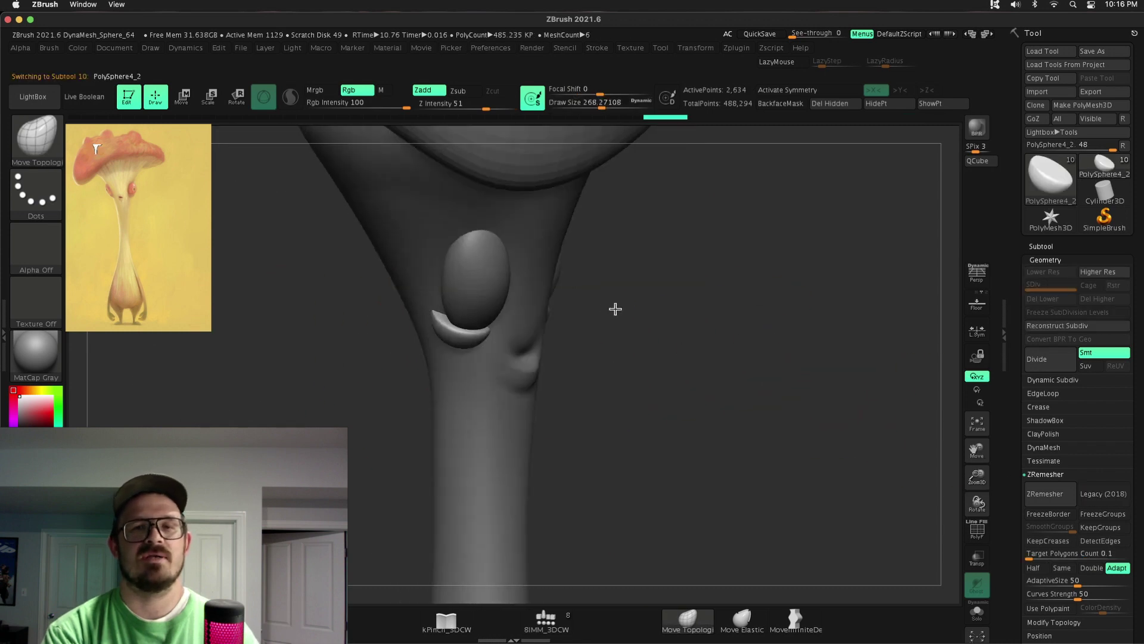
{"action": "left_click", "coordinate": [444, 320], "text": "alt"}
{"action": "mouse_move", "coordinate": [439, 328]}
{"action": "left_mouse_down"}
{"action": "mouse_move", "coordinate": [679, 350]}
{"action": "mouse_move", "coordinate": [478, 419]}
{"action": "left_mouse_up"}
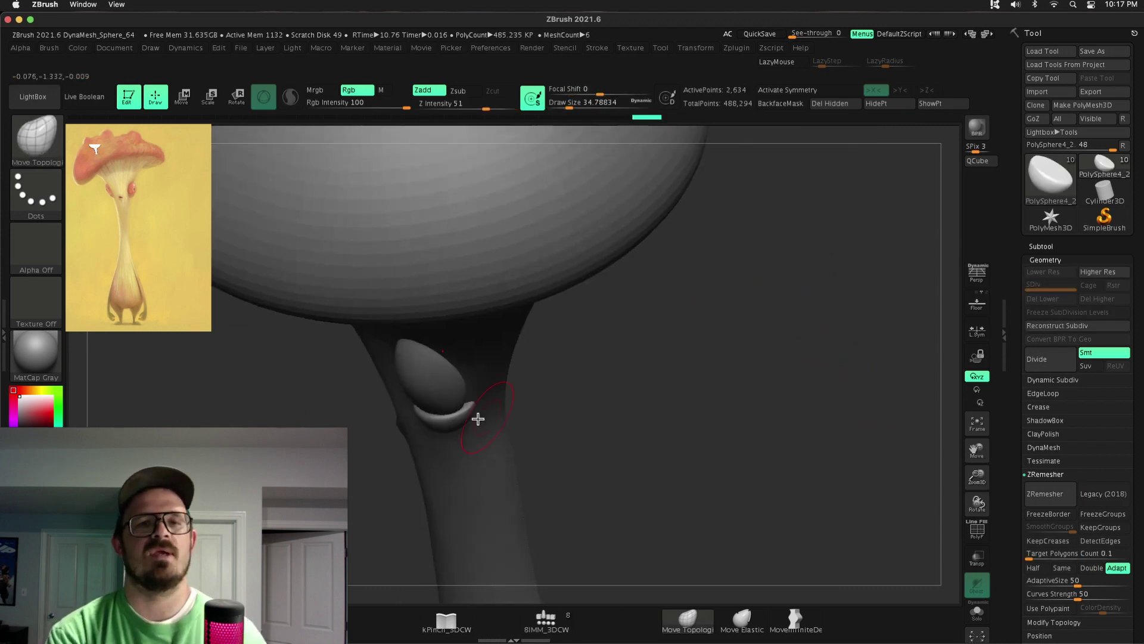
{"action": "right_click_drag", "start_coordinate": [461, 403], "coordinate": [937, 470], "text": "ctrl"}
{"action": "left_click_drag", "start_coordinate": [937, 470], "coordinate": [817, 453]}
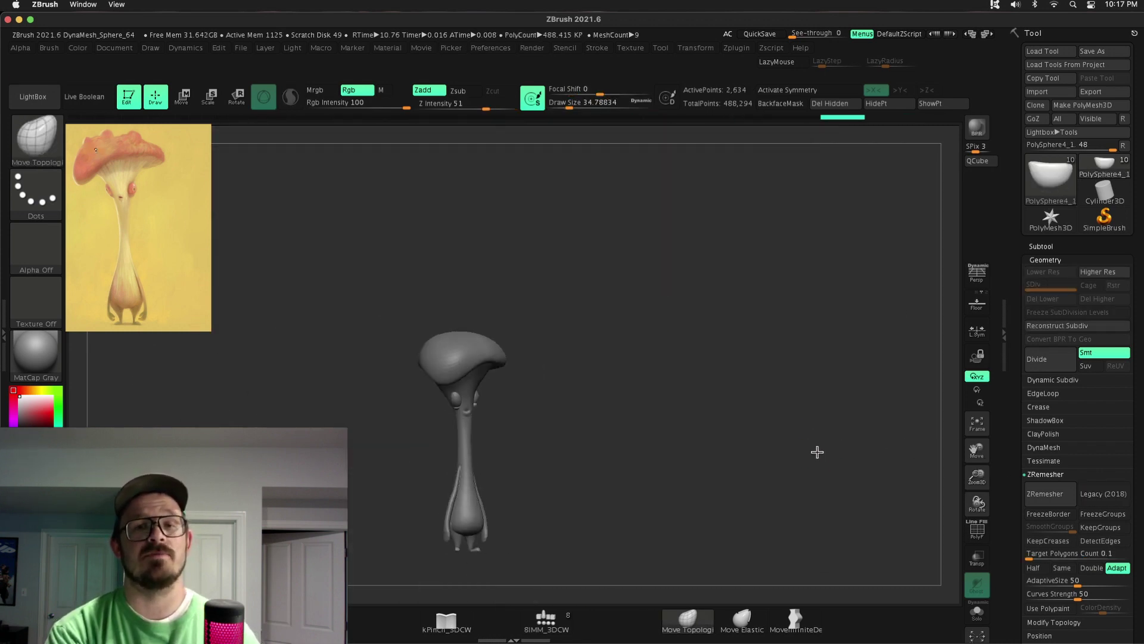
- Make the mushroom cap the active subtool and save the file
{"action": "right_click_drag", "start_coordinate": [817, 453], "coordinate": [497, 283], "text": "ctrl"}
{"action": "left_click", "coordinate": [497, 283], "text": "alt"}
{"action": "key", "text": "ctrl+s"}
{"action": "key", "text": "Return"}
- Insert QuadSphere bumps of varying sizes across the cap with the BIMM_3DCW brush
{"action": "left_click", "coordinate": [546, 620]}
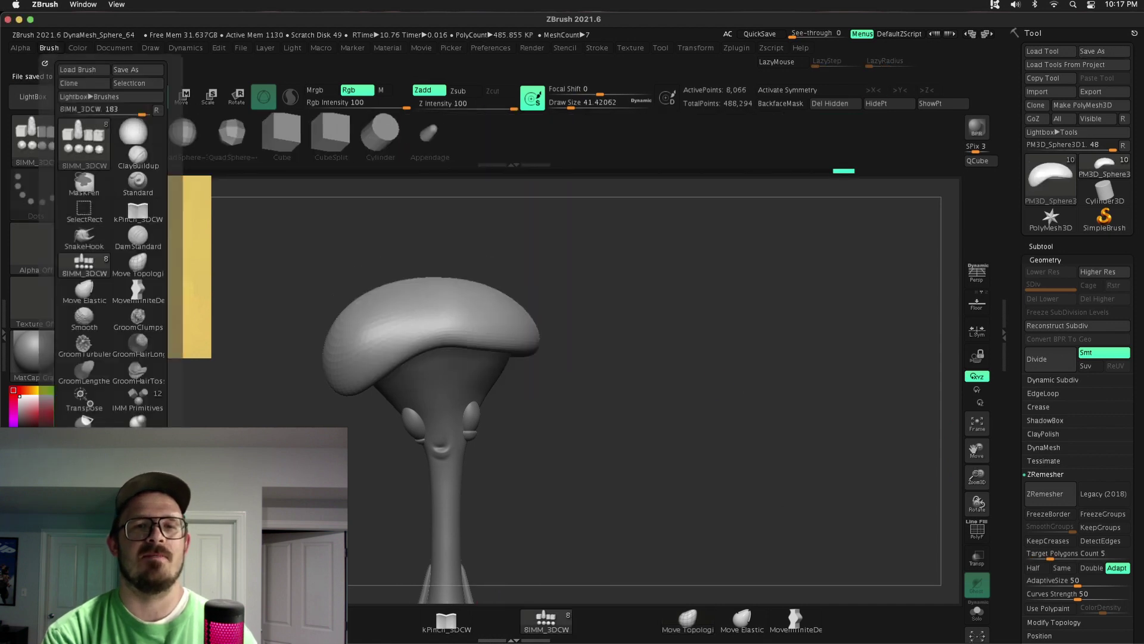
{"action": "left_click_drag", "start_coordinate": [461, 282], "coordinate": [393, 292]}
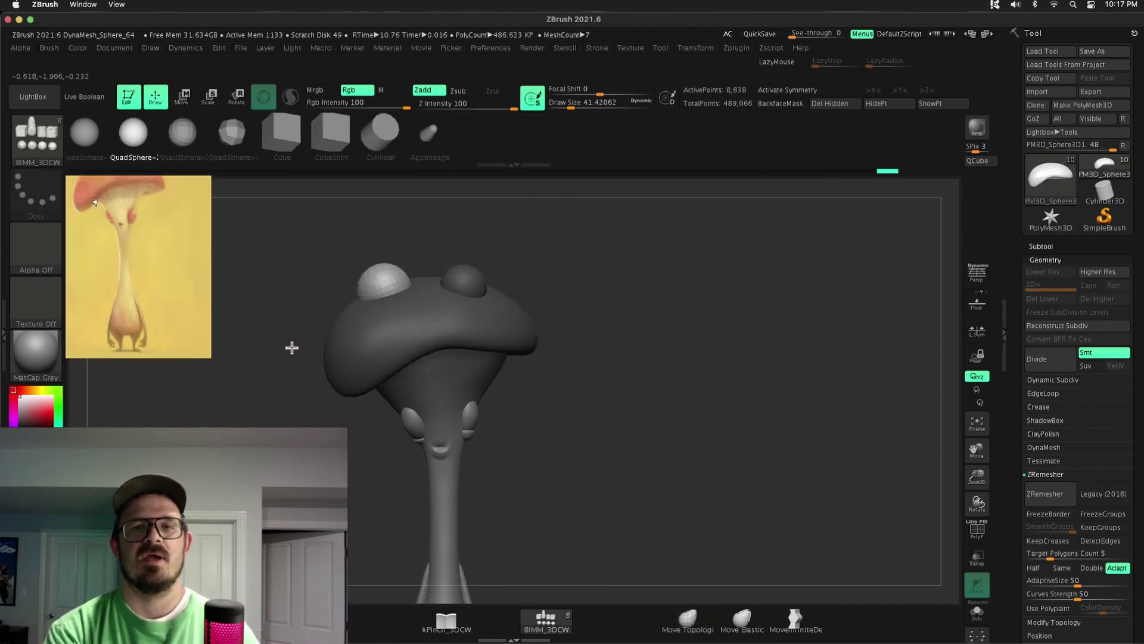
{"action": "left_click_drag", "start_coordinate": [335, 319], "coordinate": [332, 303]}
{"action": "left_click_drag", "start_coordinate": [537, 382], "coordinate": [378, 352]}
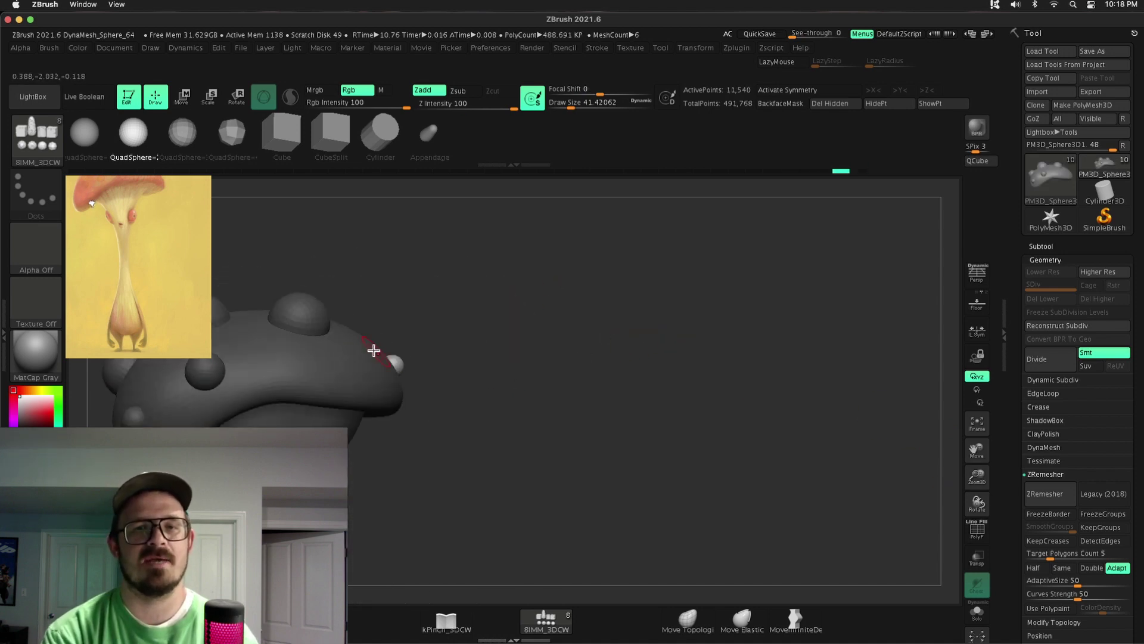
{"action": "key", "text": "f"}
{"action": "mouse_move", "coordinate": [488, 334]}
{"action": "left_mouse_down"}
{"action": "mouse_move", "coordinate": [531, 310]}
{"action": "mouse_move", "coordinate": [632, 295]}
{"action": "mouse_move", "coordinate": [753, 378]}
{"action": "mouse_move", "coordinate": [634, 263]}
{"action": "mouse_move", "coordinate": [588, 365]}
{"action": "mouse_move", "coordinate": [922, 443]}
{"action": "mouse_move", "coordinate": [982, 472]}
{"action": "mouse_move", "coordinate": [846, 197]}
{"action": "mouse_move", "coordinate": [598, 534]}
{"action": "left_mouse_up"}
- Bend the arm tips inward as hands using MoveInfiniteDepth with X symmetry and ZRemesh the arms at 3.06967
{"action": "key", "text": "b"}
{"action": "key", "text": "m"}
{"action": "key", "text": "t"}
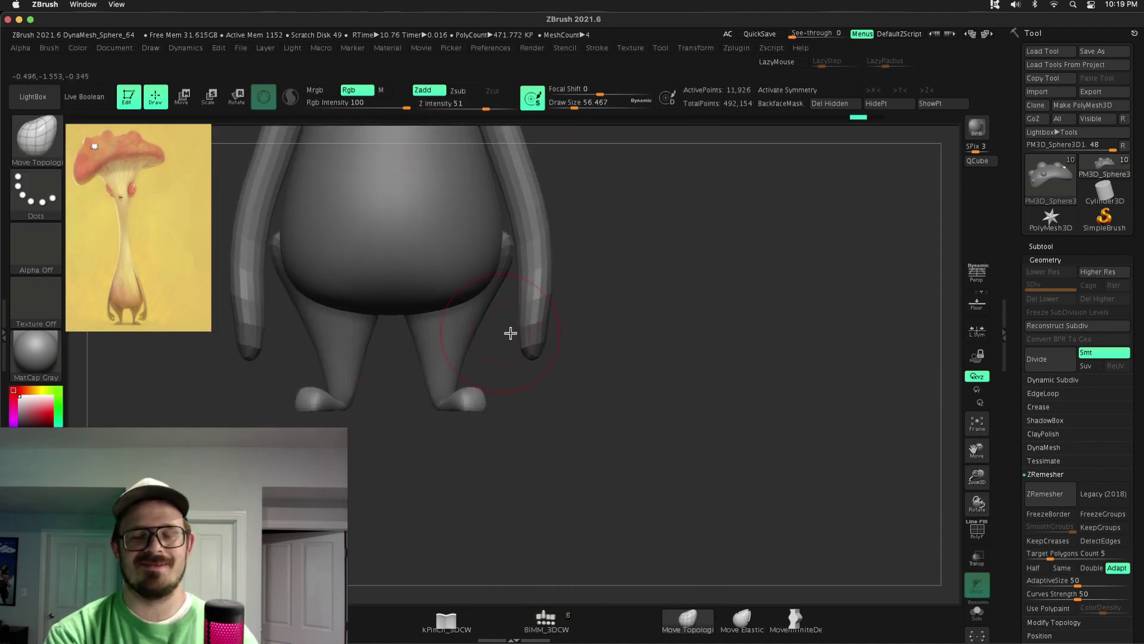
{"action": "left_click", "coordinate": [527, 331], "text": "alt"}
{"action": "key", "text": "b"}
{"action": "key", "text": "m"}
{"action": "key", "text": "i"}
{"action": "key", "text": "x"}
{"action": "left_click_drag", "start_coordinate": [537, 351], "coordinate": [677, 340]}
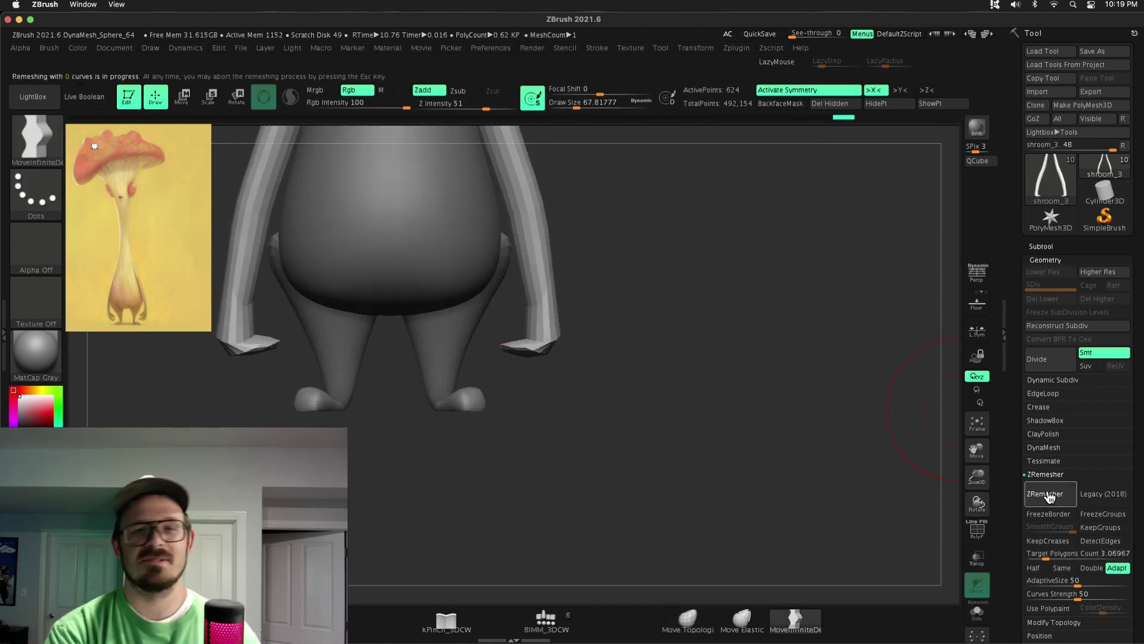
- ZRemesh the arms at a target polygon count of 1.16908 and refine the curled hands with MoveInfiniteDepth
{"action": "left_click_drag", "start_coordinate": [546, 336], "coordinate": [521, 280], "text": "alt"}
{"action": "key", "text": "s"}
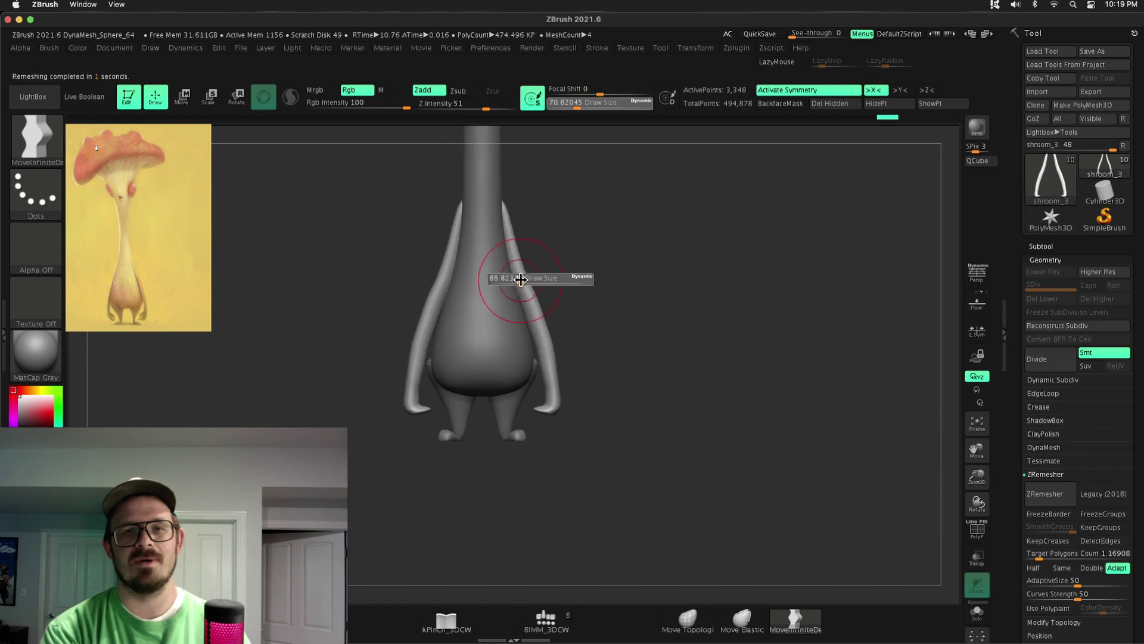
{"action": "key", "text": "s"}
{"action": "mouse_move", "coordinate": [584, 251]}
{"action": "left_mouse_down", "text": "alt"}
{"action": "mouse_move", "coordinate": [659, 350]}
{"action": "mouse_move", "coordinate": [596, 350]}
{"action": "left_mouse_up", "text": "alt"}
{"action": "left_click_drag", "start_coordinate": [915, 441], "coordinate": [954, 482], "text": "alt"}
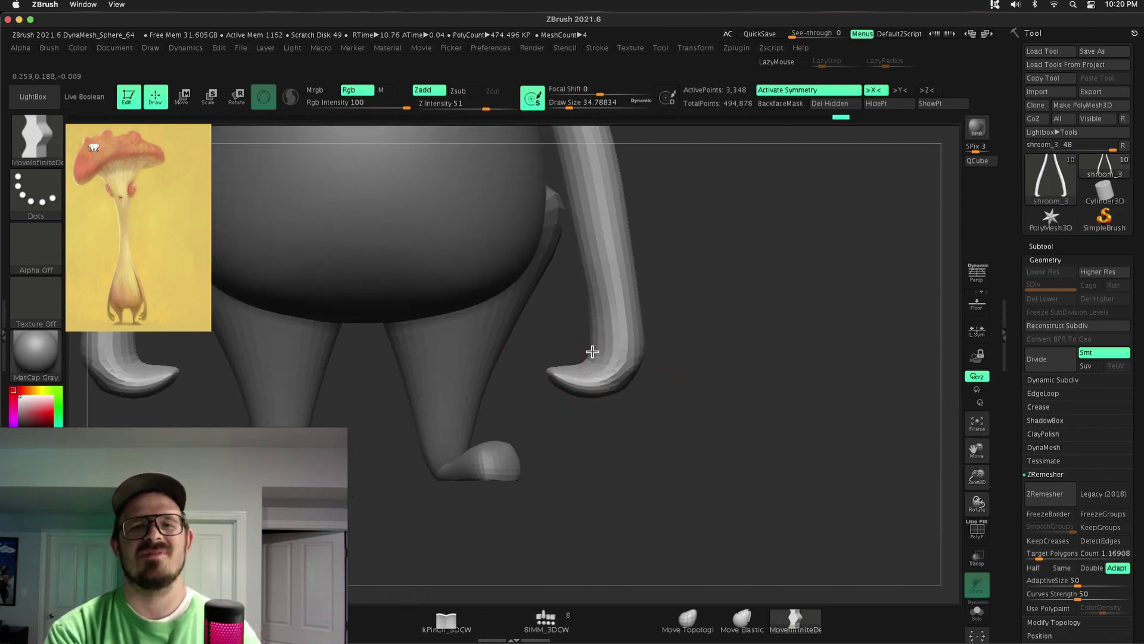
- Insert an Appendage mesh on each hand as a thumb and rotate it into place at the inner wrist
{"action": "key", "text": "2"}
{"action": "key", "text": "e"}
{"action": "left_click_drag", "start_coordinate": [616, 322], "coordinate": [720, 353]}
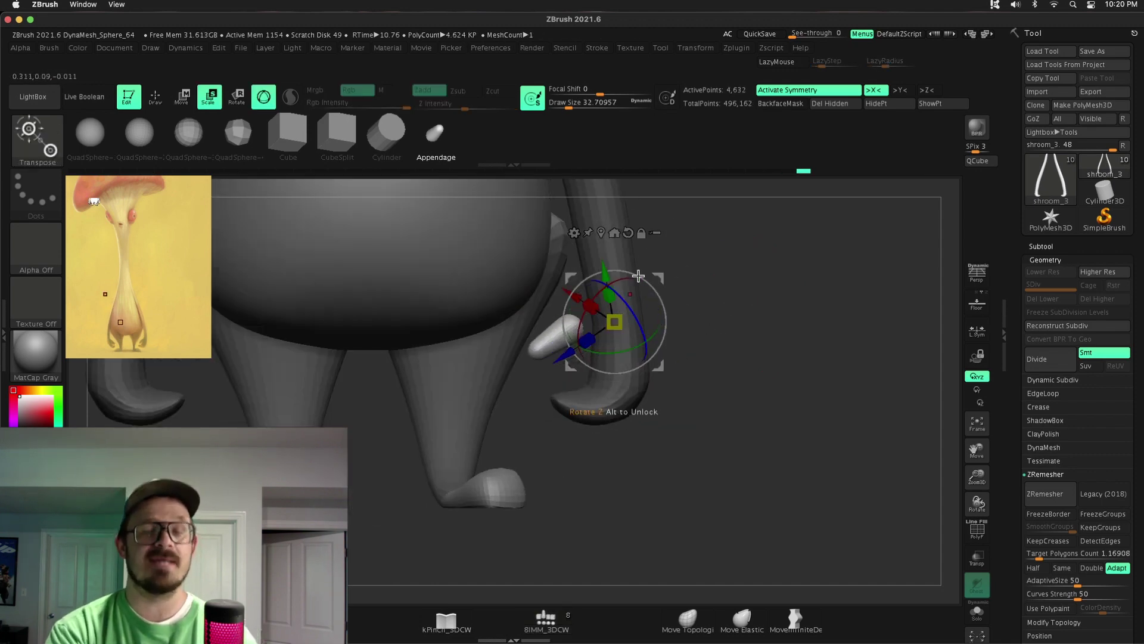
{"action": "key", "text": "q"}
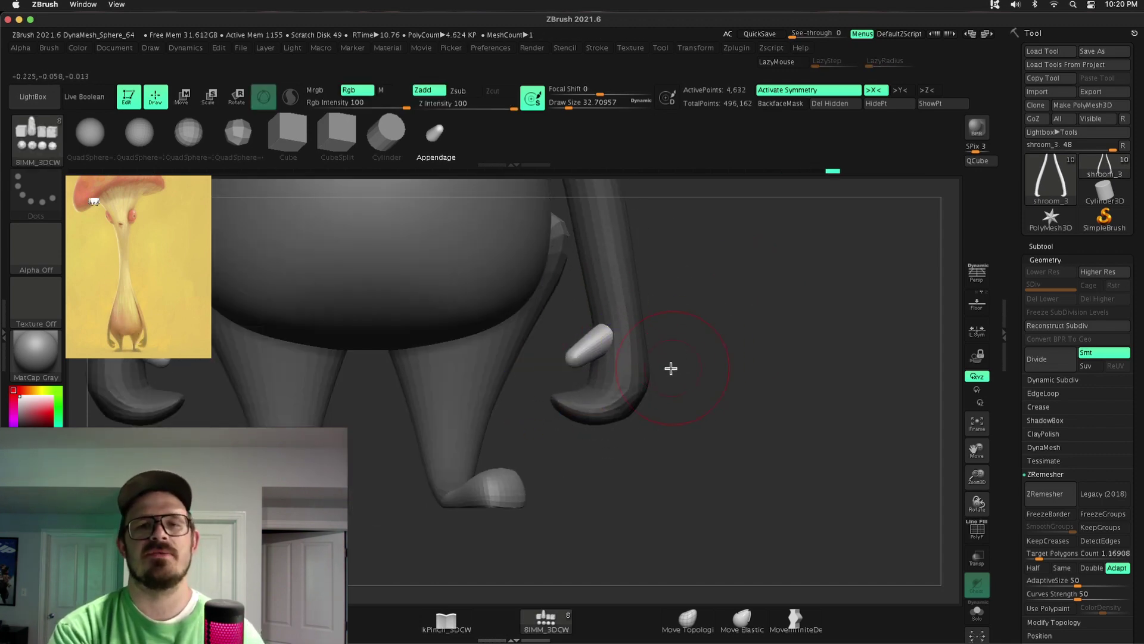
- Split the thumbs from the arms into their own subtool and thicken the curled hands with the Inflat brush
{"action": "left_click", "coordinate": [1071, 489]}
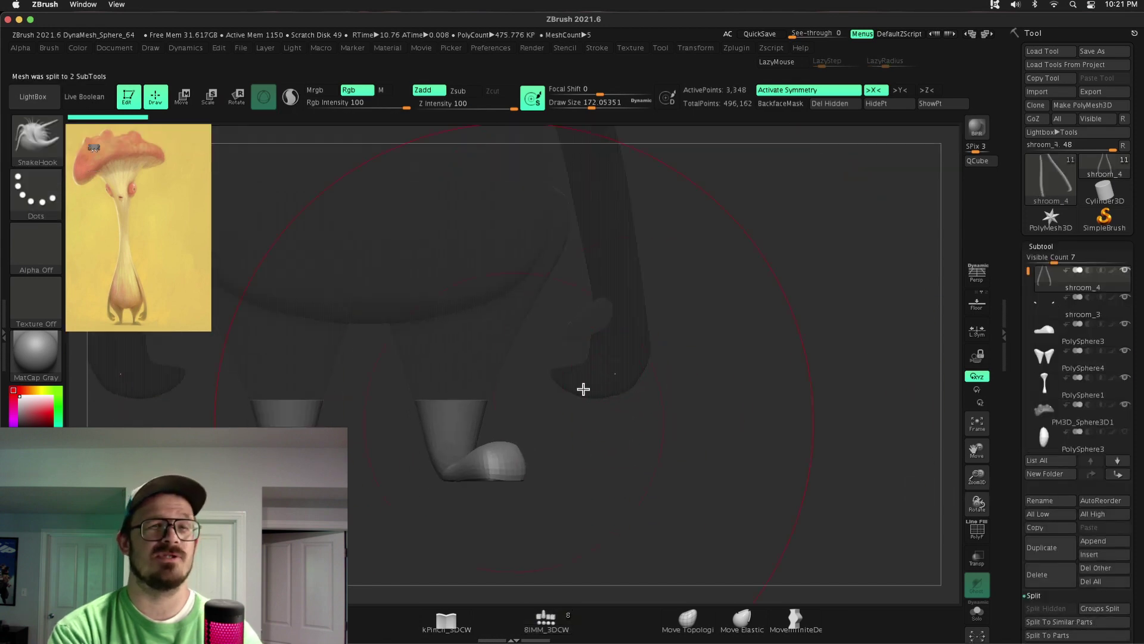
{"action": "key", "text": "b"}
{"action": "key", "text": "i"}
{"action": "key", "text": "n"}
{"action": "mouse_move", "coordinate": [567, 417]}
{"action": "left_mouse_down"}
{"action": "mouse_move", "coordinate": [542, 378]}
{"action": "mouse_move", "coordinate": [598, 380]}
{"action": "left_mouse_up"}
- Curve the thumbs down toward the palms with the gizmo's bend deformer
{"action": "key", "text": "w"}
{"action": "left_click_drag", "start_coordinate": [612, 329], "coordinate": [584, 334]}
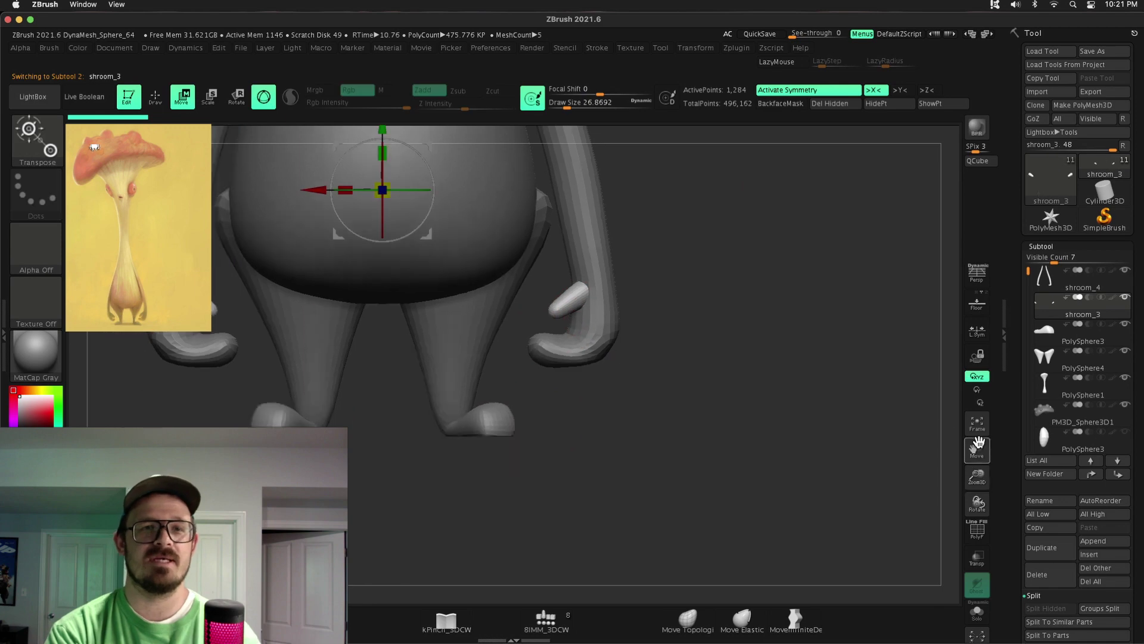
{"action": "left_click", "coordinate": [574, 351], "text": "alt"}
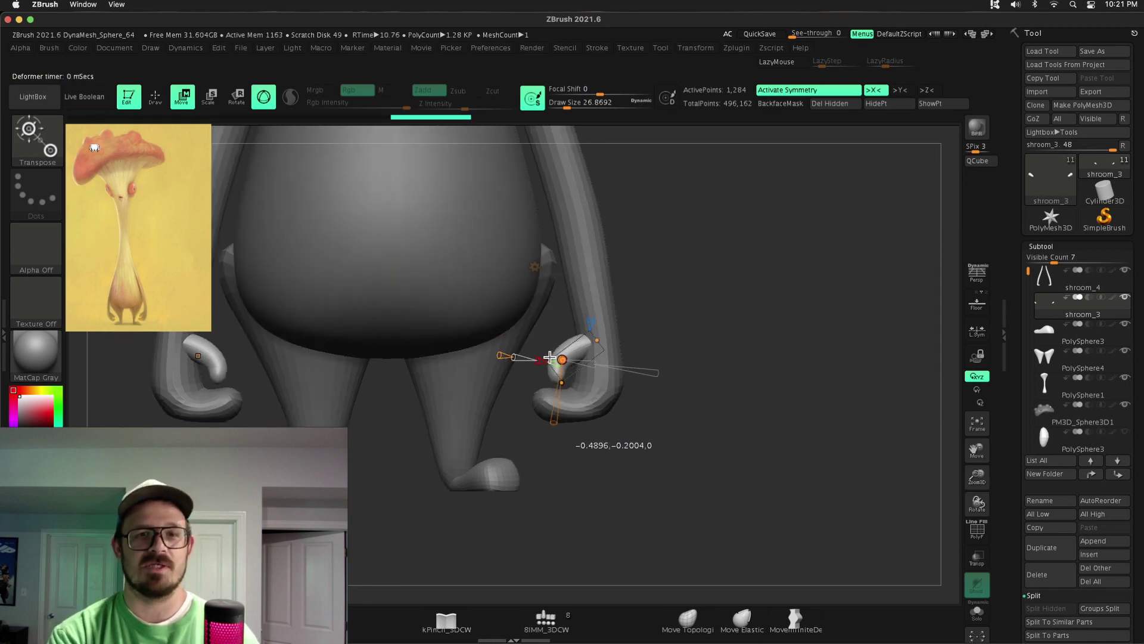
{"action": "left_click_drag", "start_coordinate": [977, 465], "coordinate": [976, 435]}
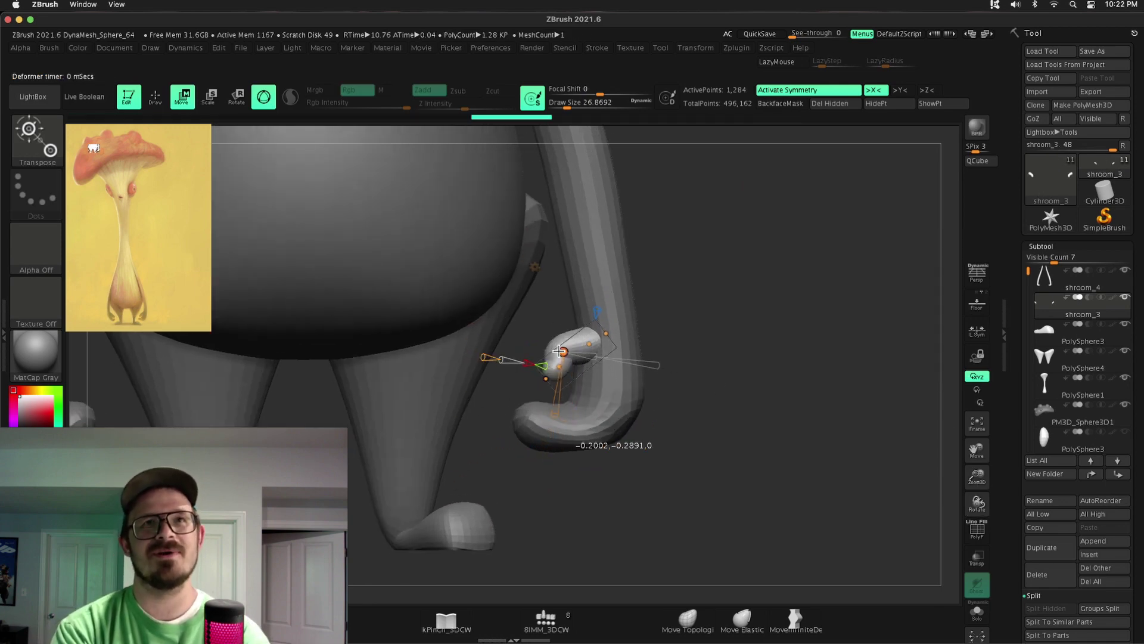
{"action": "left_click_drag", "start_coordinate": [559, 374], "coordinate": [674, 292]}
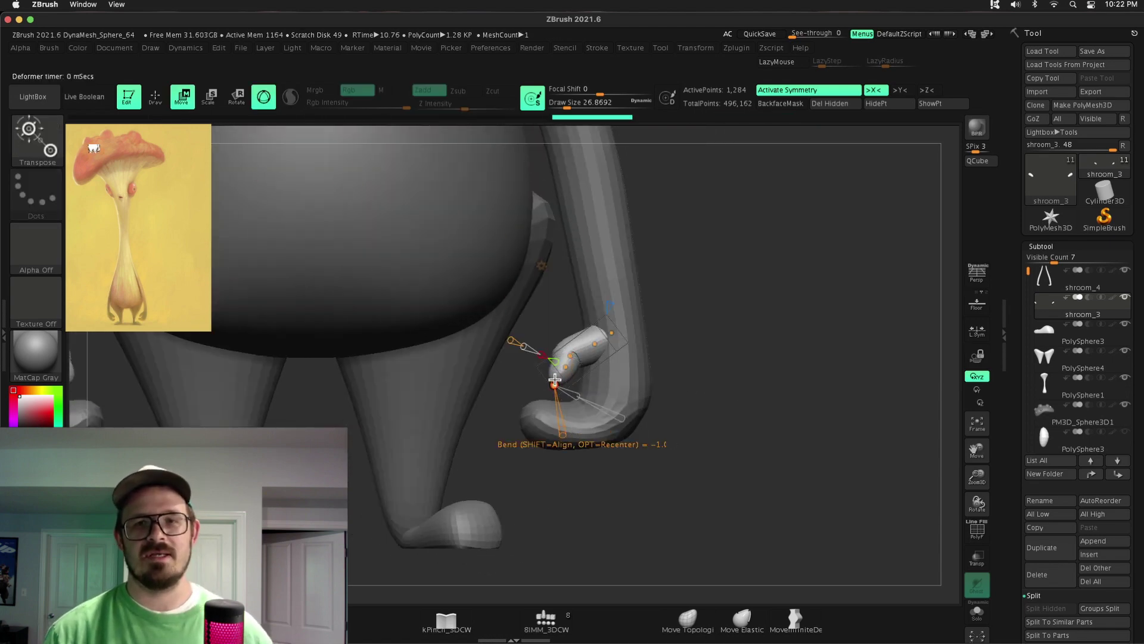
{"action": "mouse_move", "coordinate": [569, 370]}
{"action": "left_mouse_down"}
{"action": "mouse_move", "coordinate": [728, 378]}
{"action": "mouse_move", "coordinate": [802, 398]}
{"action": "mouse_move", "coordinate": [603, 334]}
{"action": "left_mouse_up"}
- Reshape the thumbs with Move Topological, isolating their subtool to check the form
{"action": "key", "text": "q"}
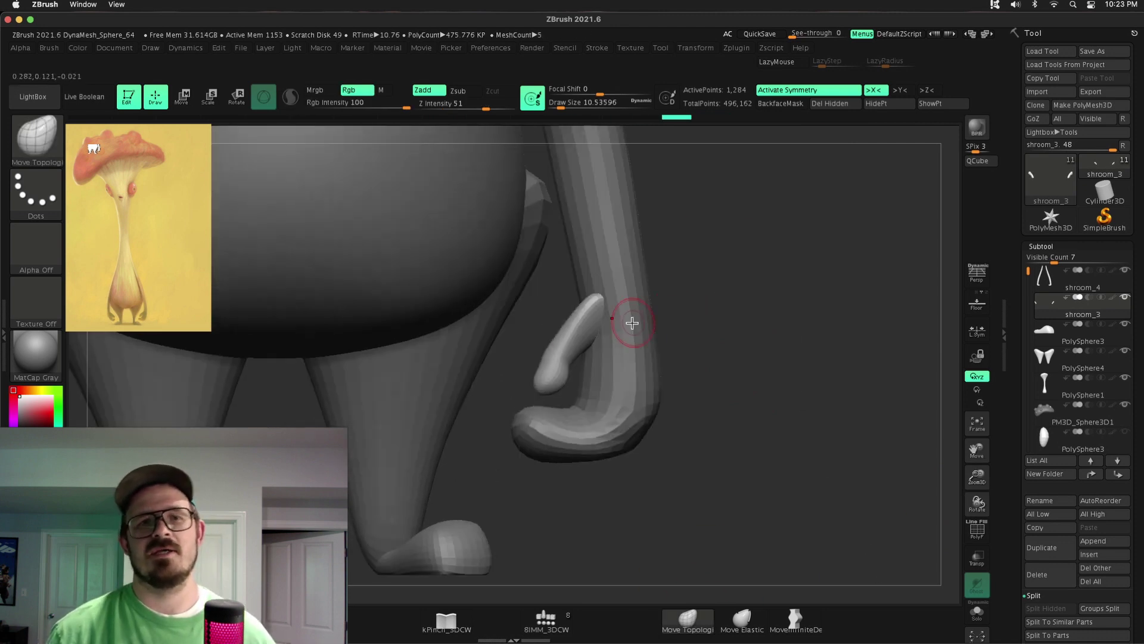
{"action": "left_click_drag", "start_coordinate": [586, 291], "coordinate": [593, 324]}
{"action": "key", "text": "ctrl+shift+s"}
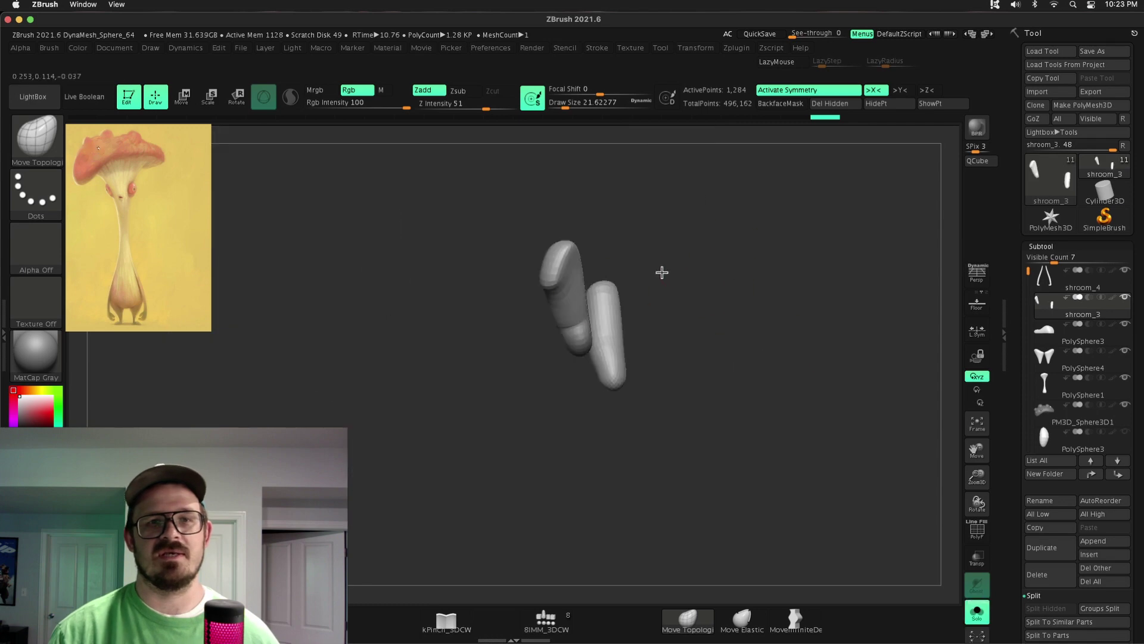
{"action": "key", "text": "ctrl+shift+s"}
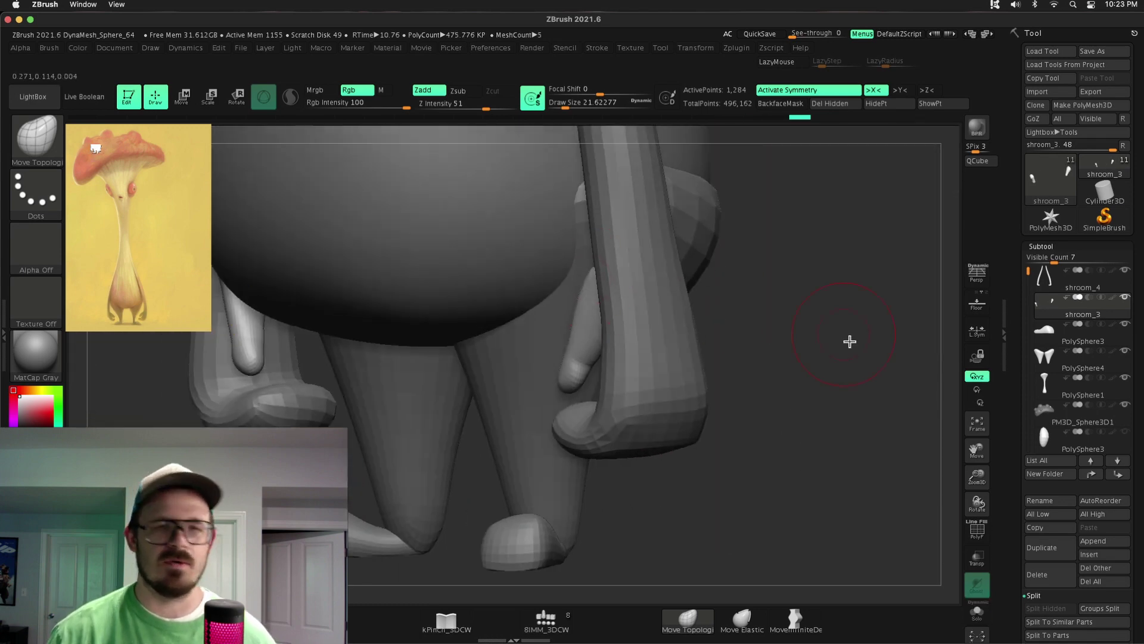
- Arc the thumbs from the wrists toward the curled hands with the MoveInfiniteDepth brush
{"action": "key", "text": "b"}
{"action": "key", "text": "m"}
{"action": "key", "text": "i"}
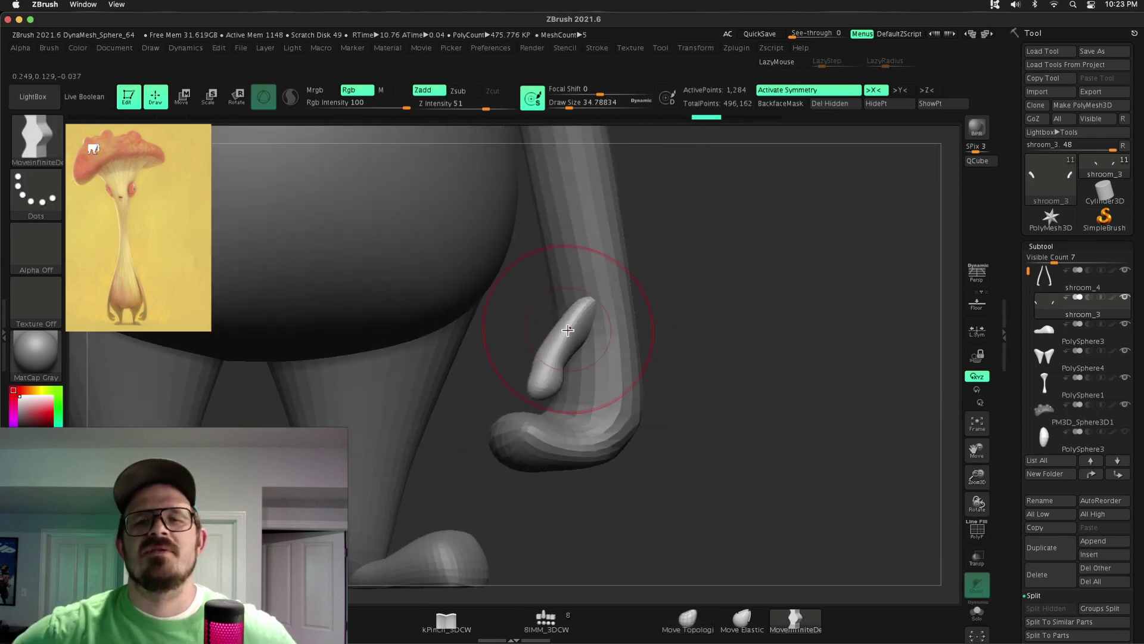
{"action": "mouse_move", "coordinate": [531, 358]}
{"action": "left_mouse_down"}
{"action": "mouse_move", "coordinate": [555, 327]}
{"action": "mouse_move", "coordinate": [616, 312]}
{"action": "left_mouse_up"}
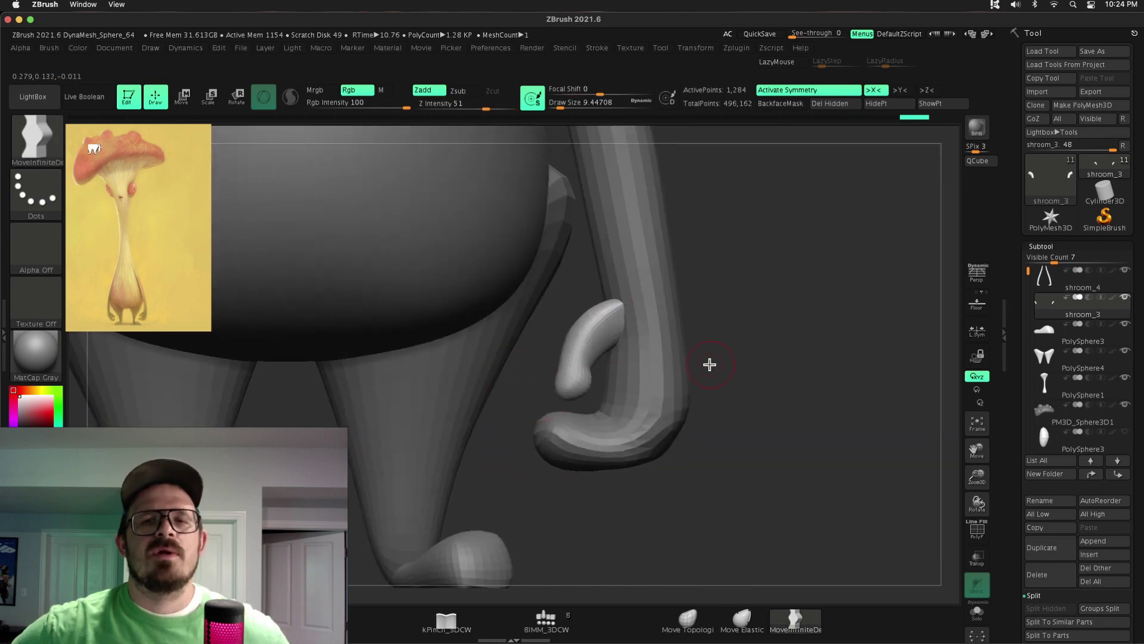
- Split the spherical bumps from the cap into a separate subtool and adjust the cap with Move Topological at draw size 191.5874
{"action": "key", "text": "f"}
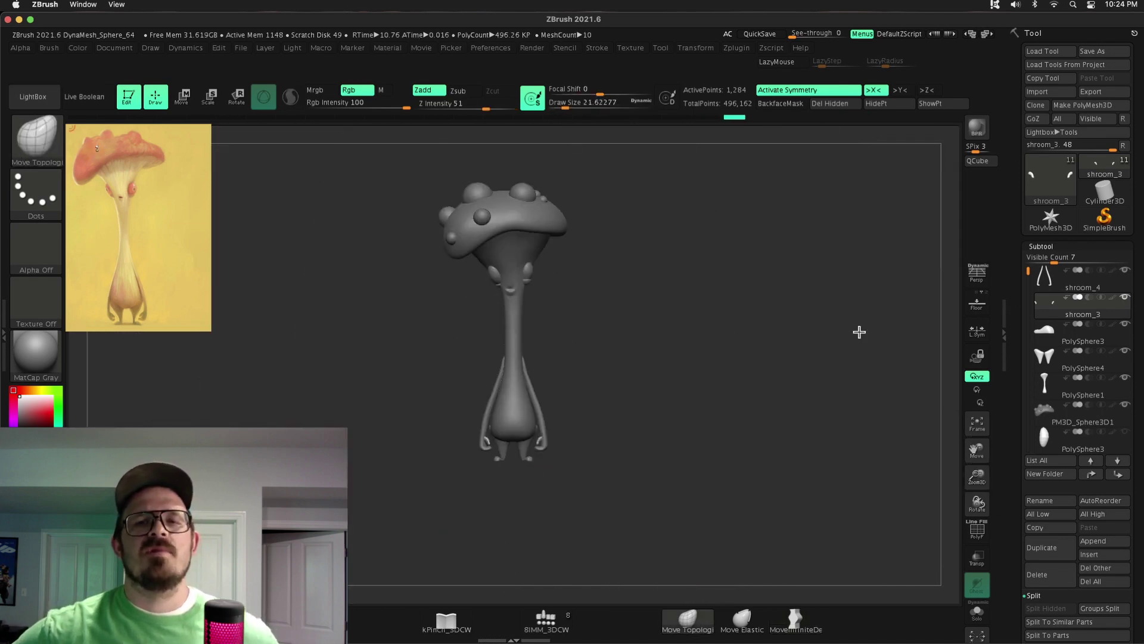
{"action": "left_click", "coordinate": [548, 226], "text": "alt"}
{"action": "left_click", "coordinate": [1085, 623]}
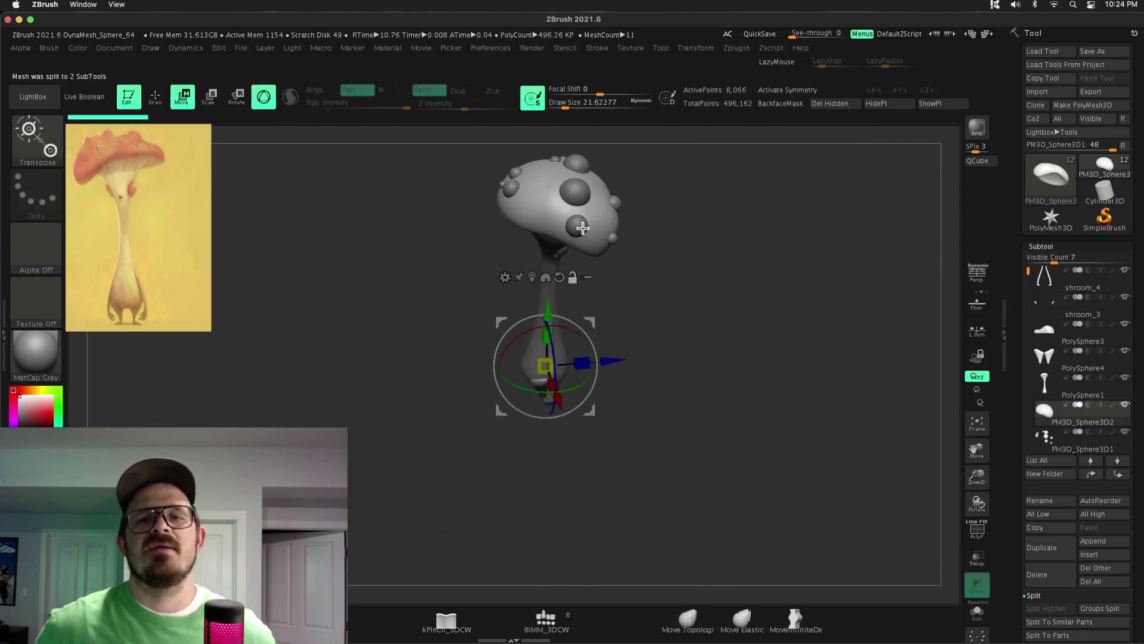
{"action": "left_click_drag", "start_coordinate": [613, 263], "coordinate": [616, 382]}
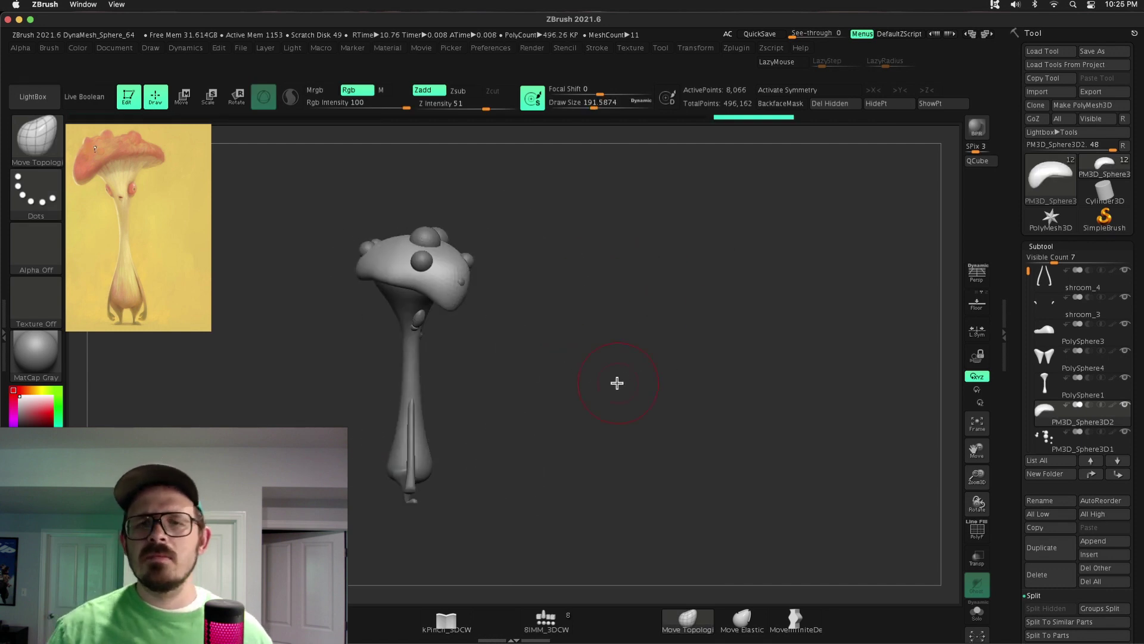
- Select the small eyelid forms and adjust them with Move Topological at draw size 26.8692
{"action": "mouse_move", "coordinate": [625, 425]}
{"action": "left_mouse_down", "text": "alt"}
{"action": "mouse_move", "coordinate": [498, 366]}
{"action": "mouse_move", "coordinate": [437, 460]}
{"action": "mouse_move", "coordinate": [459, 388]}
{"action": "mouse_move", "coordinate": [558, 414]}
{"action": "mouse_move", "coordinate": [751, 365]}
{"action": "mouse_move", "coordinate": [417, 404]}
{"action": "mouse_move", "coordinate": [653, 535]}
{"action": "left_mouse_up", "text": "alt"}
{"action": "left_click", "coordinate": [475, 422], "text": "alt"}
{"action": "key", "text": "b"}
{"action": "key", "text": "m"}
{"action": "key", "text": "t"}
{"action": "key", "text": "f"}
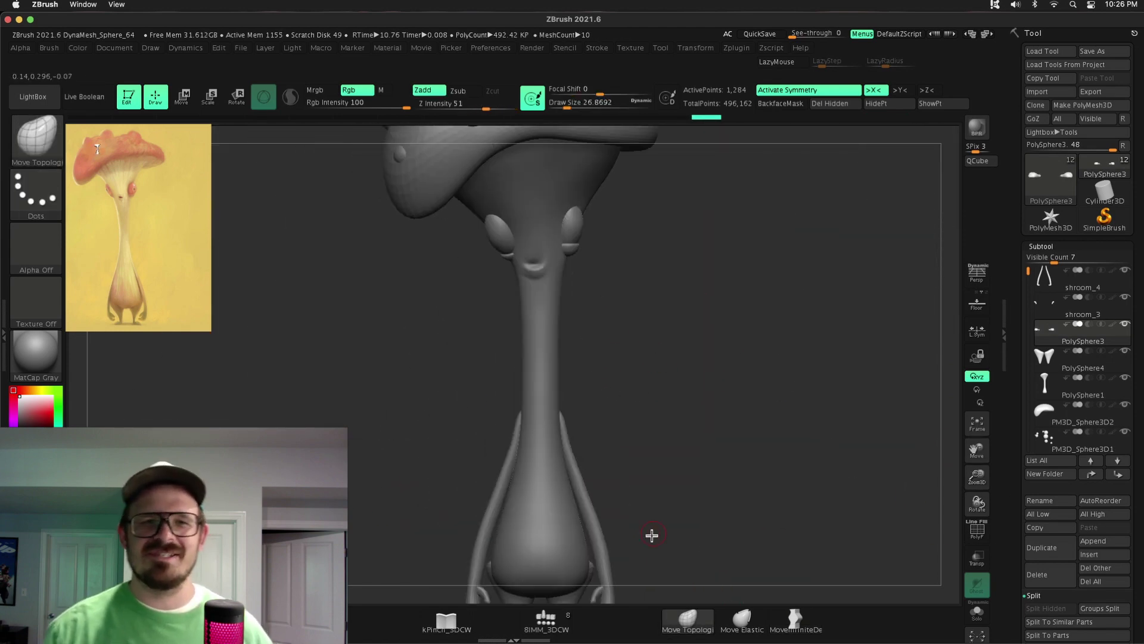
- Select the stem body and reshape the head beneath the cap with Move Topological at about draw size 132
{"action": "key", "text": "s"}
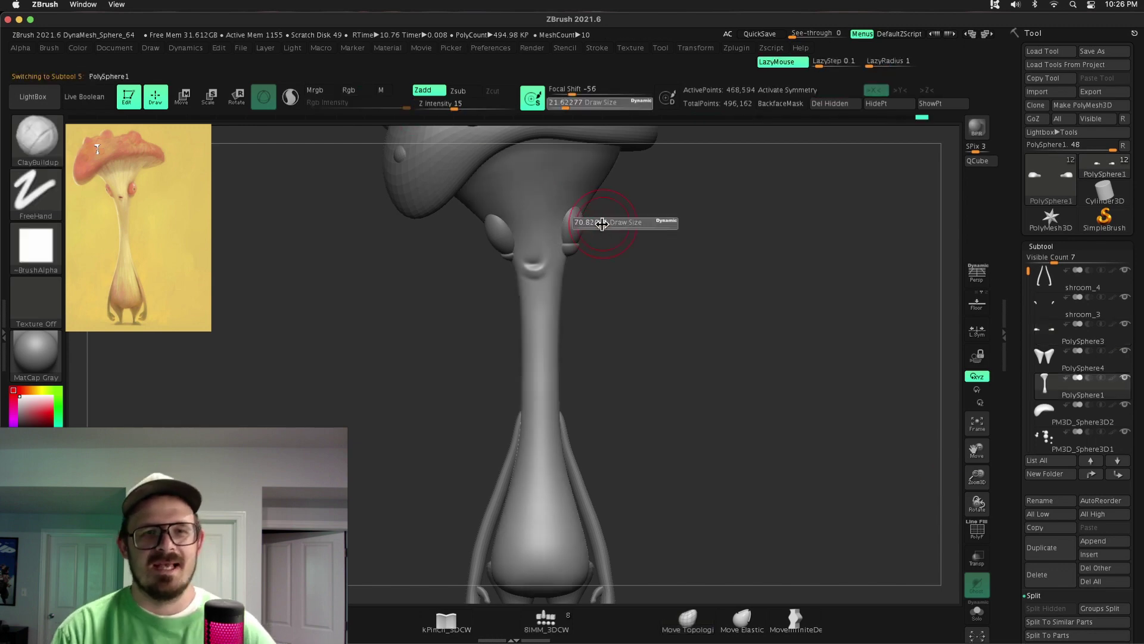
{"action": "left_click", "coordinate": [545, 297], "text": "alt"}
{"action": "key", "text": "s"}
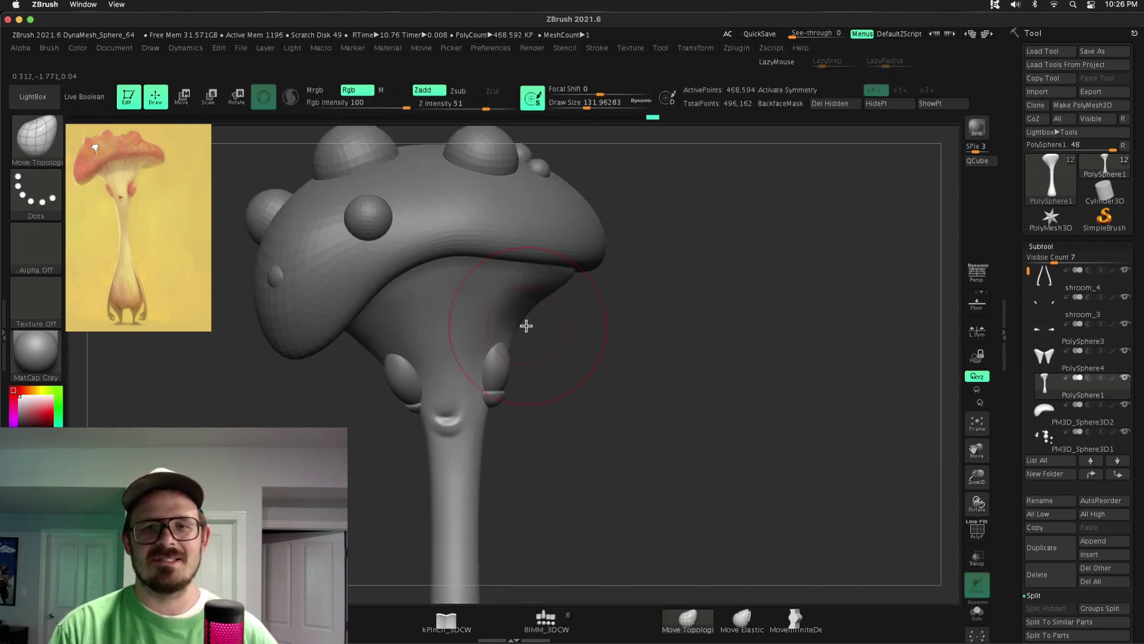
{"action": "mouse_move", "coordinate": [526, 325]}
{"action": "left_mouse_down", "text": "shift"}
{"action": "mouse_move", "coordinate": [566, 279]}
{"action": "mouse_move", "coordinate": [649, 236]}
{"action": "mouse_move", "coordinate": [592, 238]}
{"action": "mouse_move", "coordinate": [691, 253]}
{"action": "mouse_move", "coordinate": [571, 228]}
{"action": "mouse_move", "coordinate": [634, 240]}
{"action": "mouse_move", "coordinate": [565, 173]}
{"action": "mouse_move", "coordinate": [628, 368]}
{"action": "mouse_move", "coordinate": [564, 204]}
{"action": "left_mouse_up", "text": "shift"}
{"action": "left_click", "coordinate": [584, 232], "text": "alt"}
{"action": "mouse_move", "coordinate": [586, 241]}
{"action": "left_mouse_down"}
{"action": "mouse_move", "coordinate": [653, 325]}
{"action": "mouse_move", "coordinate": [866, 273]}
{"action": "mouse_move", "coordinate": [825, 348]}
{"action": "mouse_move", "coordinate": [608, 254]}
{"action": "mouse_move", "coordinate": [743, 342]}
{"action": "mouse_move", "coordinate": [707, 306]}
{"action": "mouse_move", "coordinate": [643, 339]}
{"action": "mouse_move", "coordinate": [762, 373]}
{"action": "left_mouse_up"}
{"action": "left_click", "coordinate": [763, 373], "text": "alt"}
{"action": "mouse_move", "coordinate": [745, 429]}
{"action": "left_mouse_down"}
{"action": "mouse_move", "coordinate": [792, 388]}
{"action": "mouse_move", "coordinate": [667, 339]}
{"action": "mouse_move", "coordinate": [822, 386]}
{"action": "mouse_move", "coordinate": [755, 312]}
{"action": "mouse_move", "coordinate": [710, 332]}
{"action": "mouse_move", "coordinate": [570, 288]}
{"action": "mouse_move", "coordinate": [740, 369]}
{"action": "left_mouse_up"}
- Remesh the stem body with ZRemesher in Legacy (2018) mode at target polygons count 34.4294 and smooth its surface
{"action": "left_click", "coordinate": [1041, 246]}
{"action": "key", "text": "f"}
{"action": "key", "text": "f"}
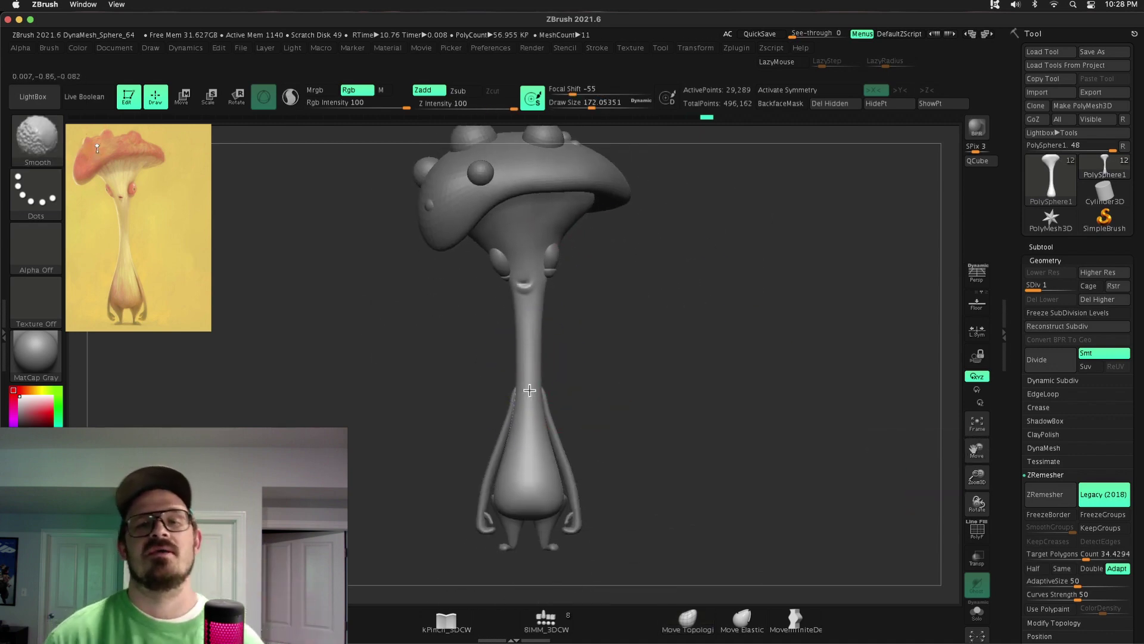
- Select the legs subtool and pull the upper backs of the legs into rounded buttocks with Move Topological
{"action": "left_click_drag", "start_coordinate": [780, 391], "coordinate": [556, 390], "text": "alt"}
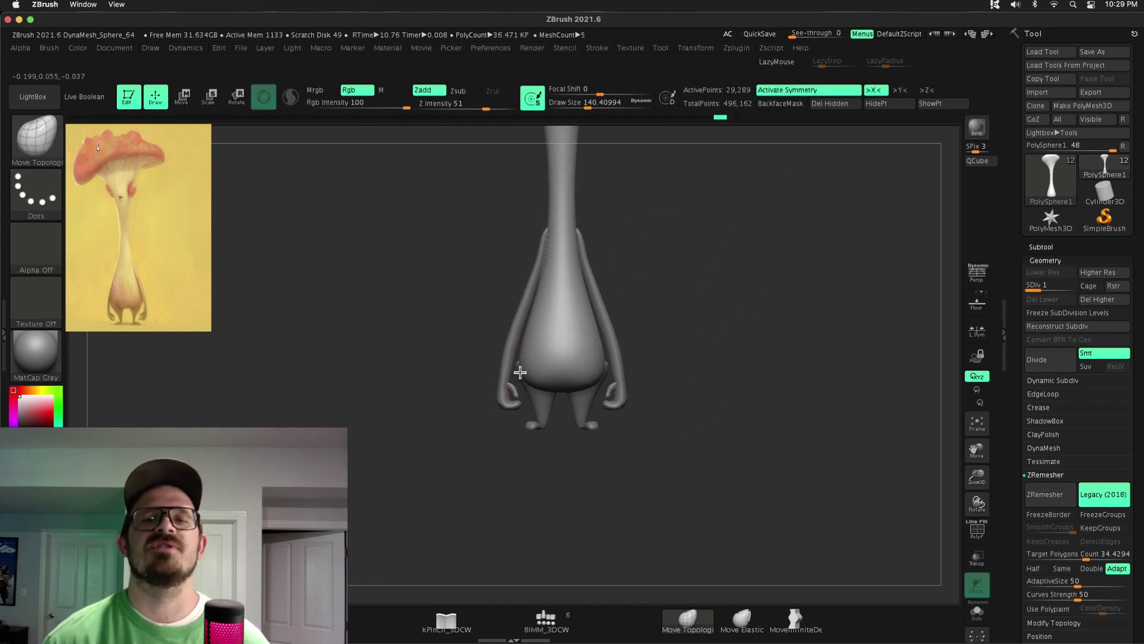
{"action": "left_click", "coordinate": [564, 390], "text": "alt"}
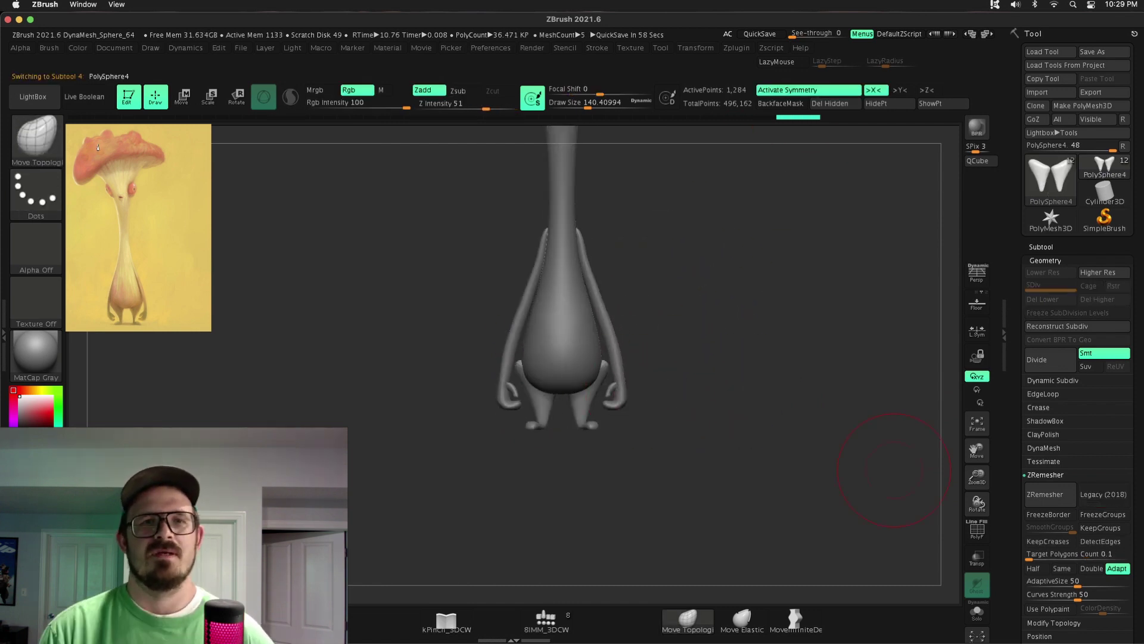
{"action": "left_click_drag", "start_coordinate": [882, 465], "coordinate": [778, 355]}
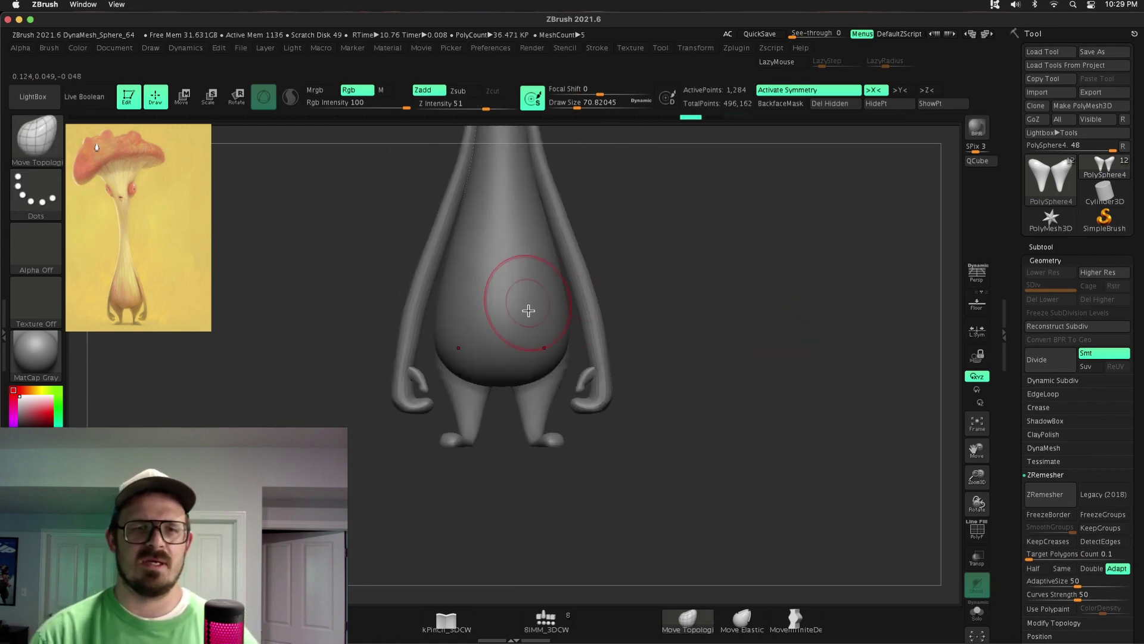
{"action": "left_click_drag", "start_coordinate": [682, 337], "coordinate": [553, 314]}
{"action": "left_click", "coordinate": [557, 327], "text": "alt"}
{"action": "left_click", "coordinate": [554, 314], "text": "alt"}
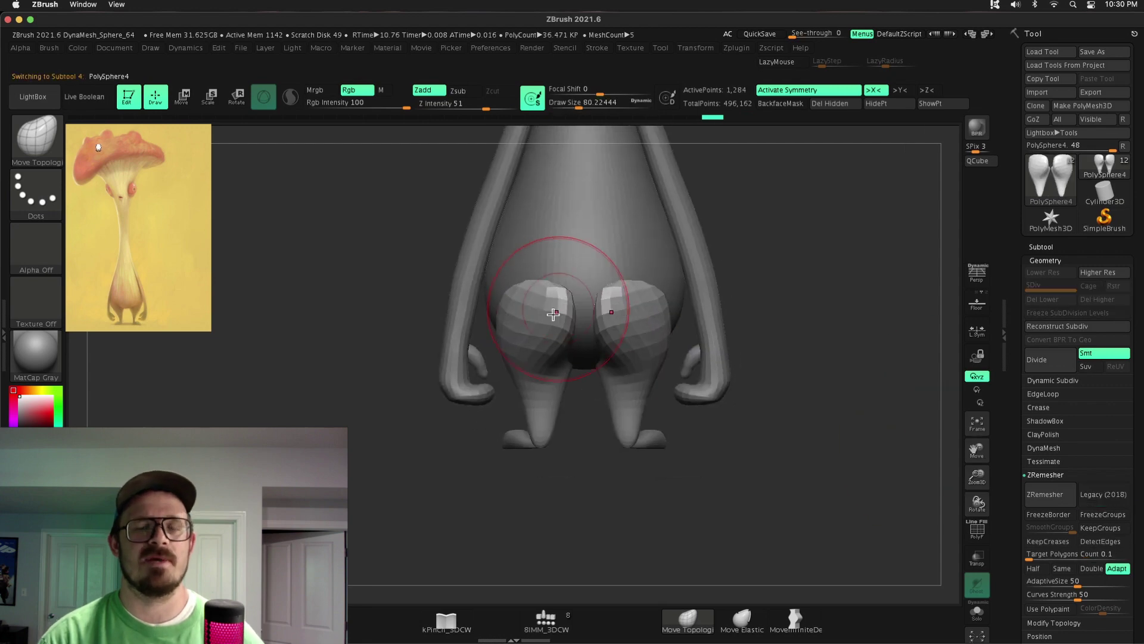
- Refine the upper contours of the buttocks with the Pinch and Move Topological brushes
{"action": "mouse_move", "coordinate": [555, 327]}
{"action": "right_mouse_down"}
{"action": "mouse_move", "coordinate": [557, 294]}
{"action": "mouse_move", "coordinate": [582, 304]}
{"action": "mouse_move", "coordinate": [606, 358]}
{"action": "mouse_move", "coordinate": [595, 299]}
{"action": "mouse_move", "coordinate": [690, 301]}
{"action": "mouse_move", "coordinate": [637, 348]}
{"action": "mouse_move", "coordinate": [825, 296]}
{"action": "mouse_move", "coordinate": [807, 276]}
{"action": "mouse_move", "coordinate": [667, 400]}
{"action": "mouse_move", "coordinate": [625, 301]}
{"action": "mouse_move", "coordinate": [955, 396]}
{"action": "mouse_move", "coordinate": [433, 193]}
{"action": "right_mouse_up"}
{"action": "key", "text": "b"}
{"action": "key", "text": "p"}
{"action": "key", "text": "i"}
{"action": "key", "text": "b"}
{"action": "key", "text": "m"}
{"action": "key", "text": "t"}
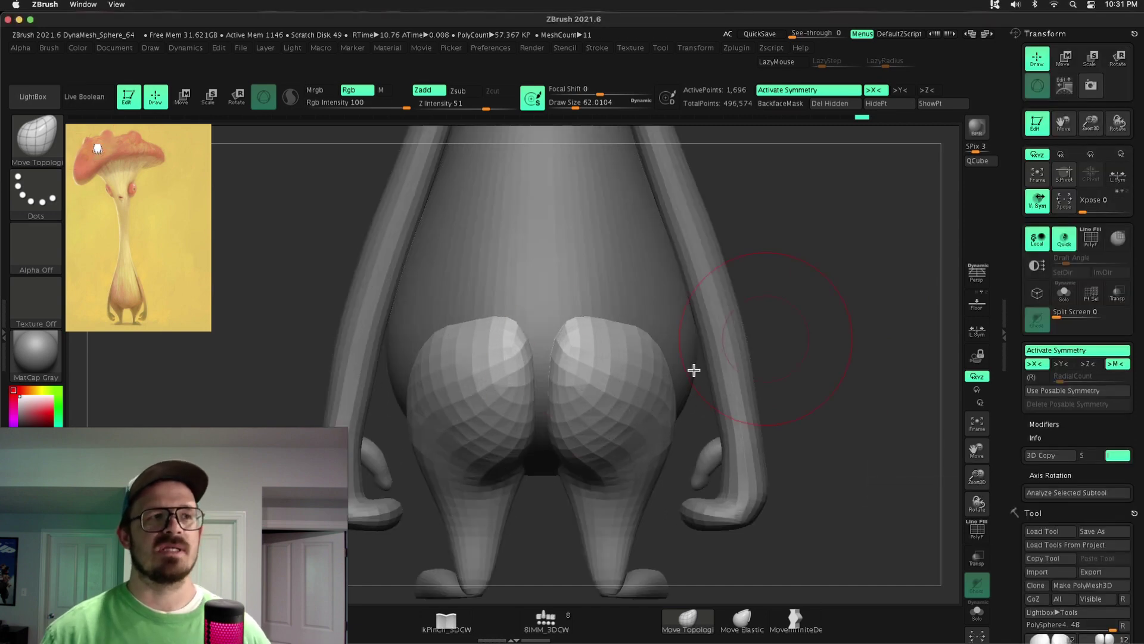
- Adjust the tops of the buttocks and remesh the legs with ZRemesher at target polygons count 0.74673
{"action": "mouse_move", "coordinate": [690, 370]}
{"action": "right_mouse_down"}
{"action": "mouse_move", "coordinate": [856, 297]}
{"action": "mouse_move", "coordinate": [463, 418]}
{"action": "right_mouse_up"}
{"action": "key", "text": "b"}
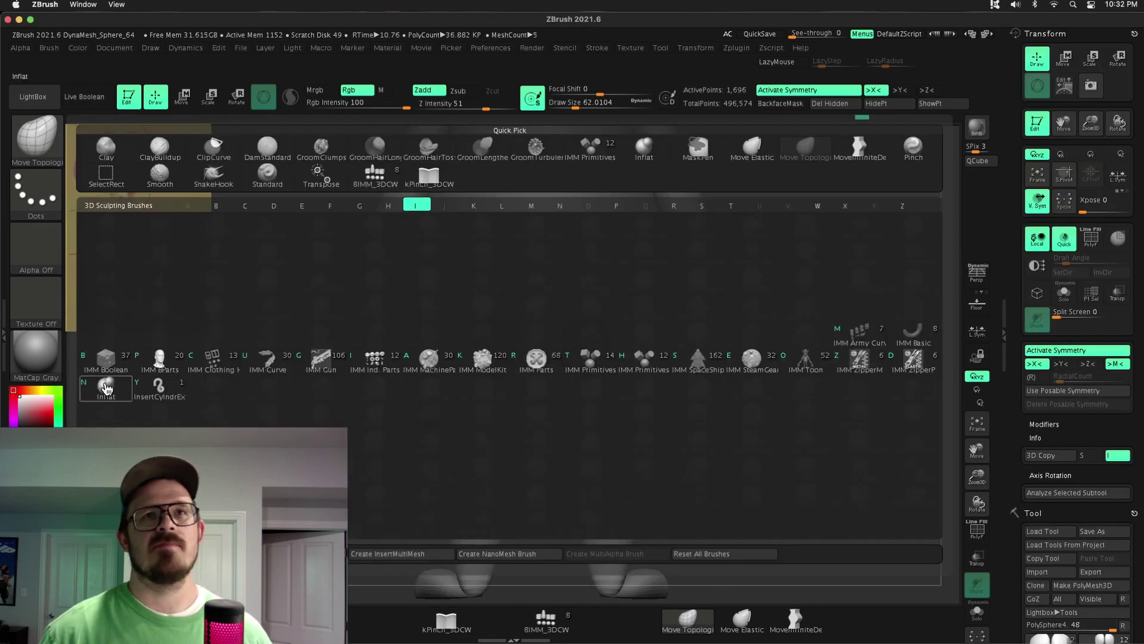
{"action": "key", "text": "i"}
{"action": "key", "text": "n"}
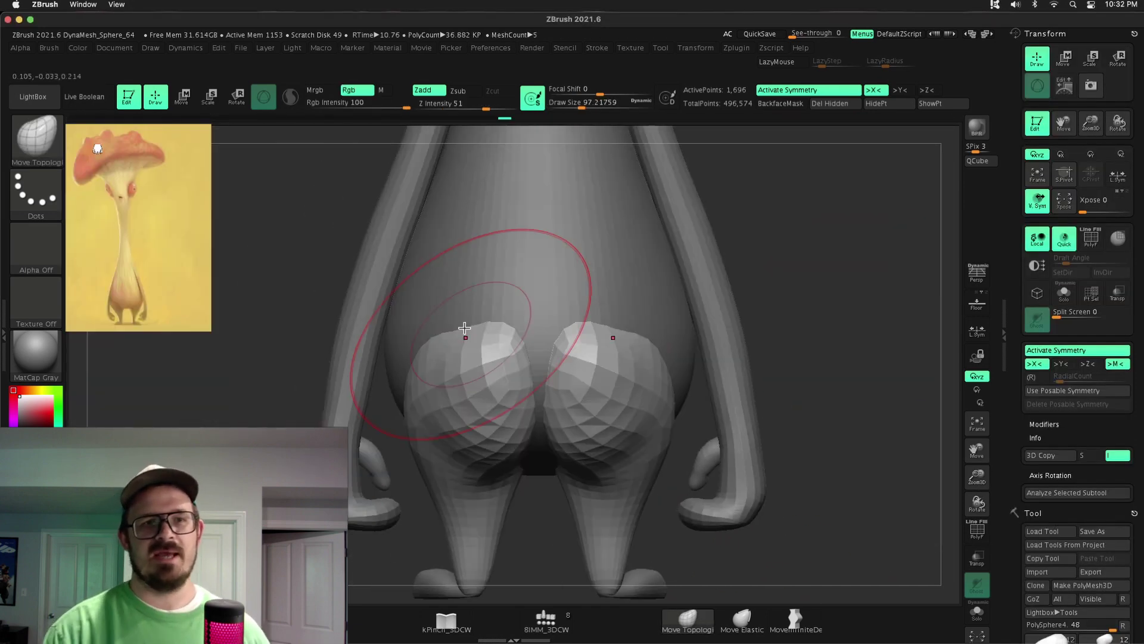
{"action": "left_click", "coordinate": [1046, 350]}
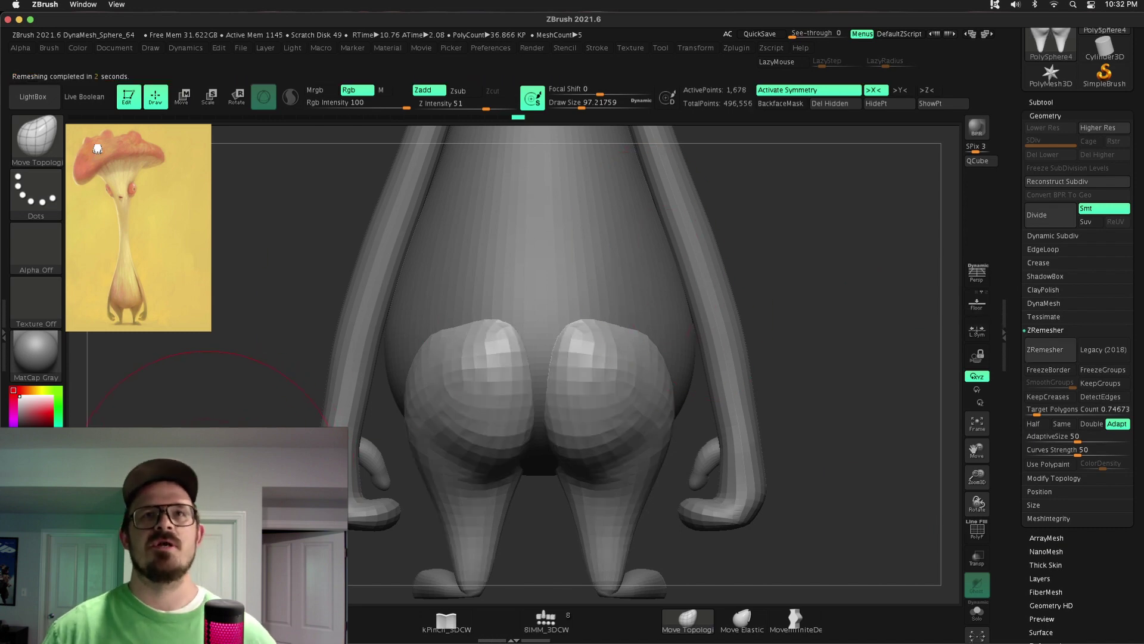
- Swell the buttocks toward each other with the Inflat brush and define the cleft between them with DamStandard
{"action": "key", "text": "b"}
{"action": "key", "text": "i"}
{"action": "key", "text": "n"}
{"action": "mouse_move", "coordinate": [522, 409]}
{"action": "right_mouse_down"}
{"action": "mouse_move", "coordinate": [555, 472]}
{"action": "mouse_move", "coordinate": [524, 506]}
{"action": "mouse_move", "coordinate": [529, 463]}
{"action": "right_mouse_up"}
{"action": "key", "text": "b"}
{"action": "key", "text": "d"}
{"action": "key", "text": "s"}
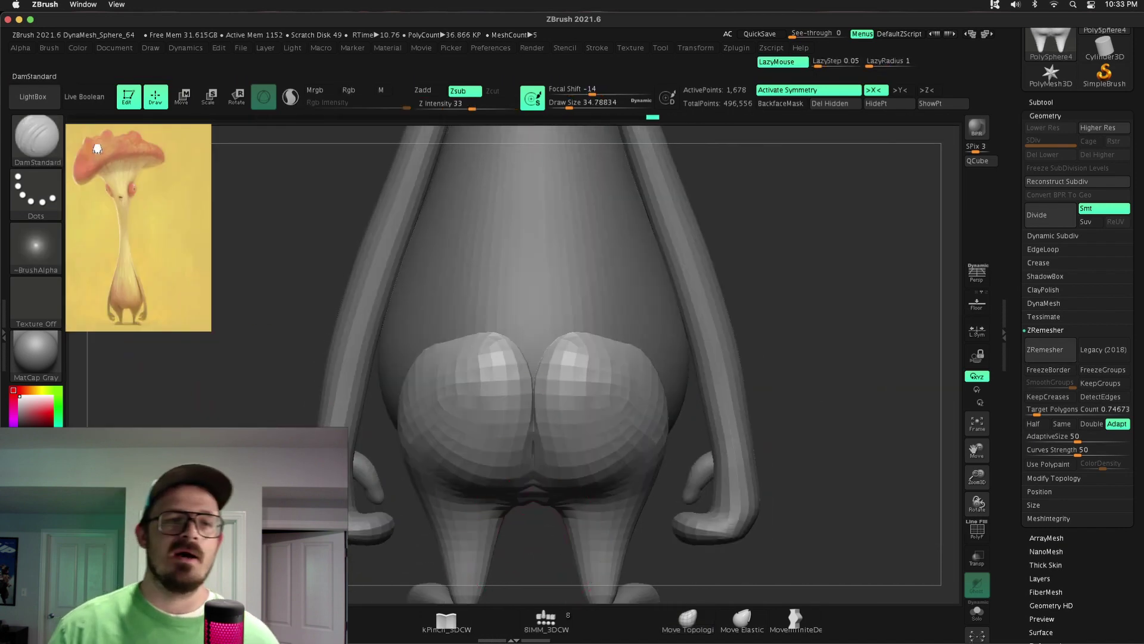
- Reshape the buttocks and upper legs from the side and underneath with Move Topological
{"action": "right_click_drag", "start_coordinate": [825, 342], "coordinate": [589, 436]}
{"action": "key", "text": "b"}
{"action": "key", "text": "m"}
{"action": "key", "text": "t"}
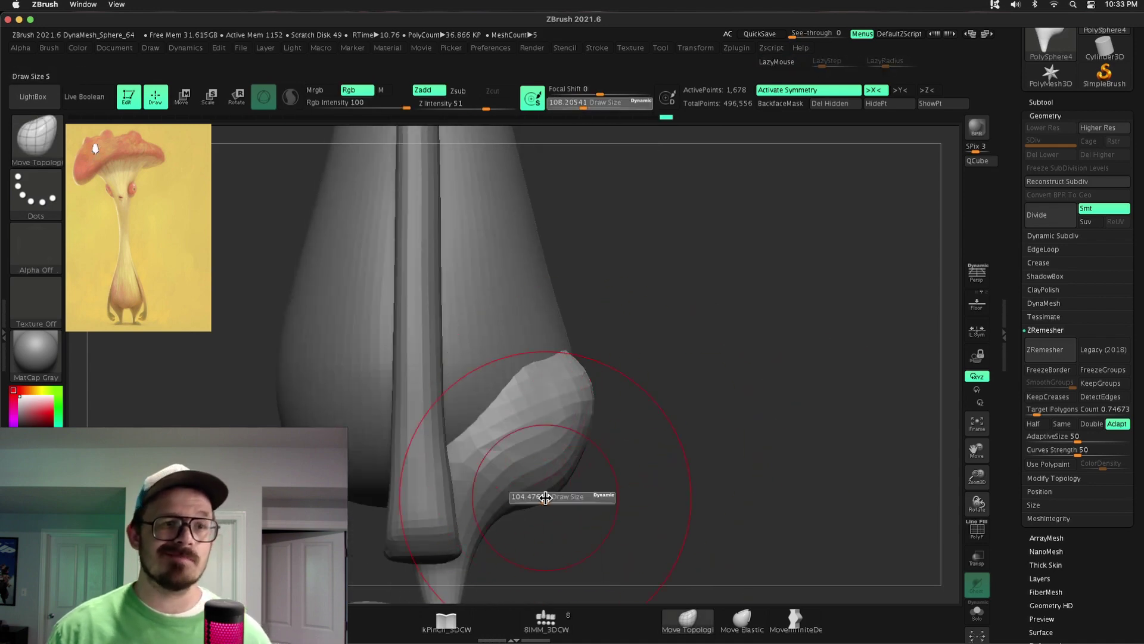
{"action": "right_click_drag", "start_coordinate": [574, 356], "coordinate": [963, 374], "text": "alt"}
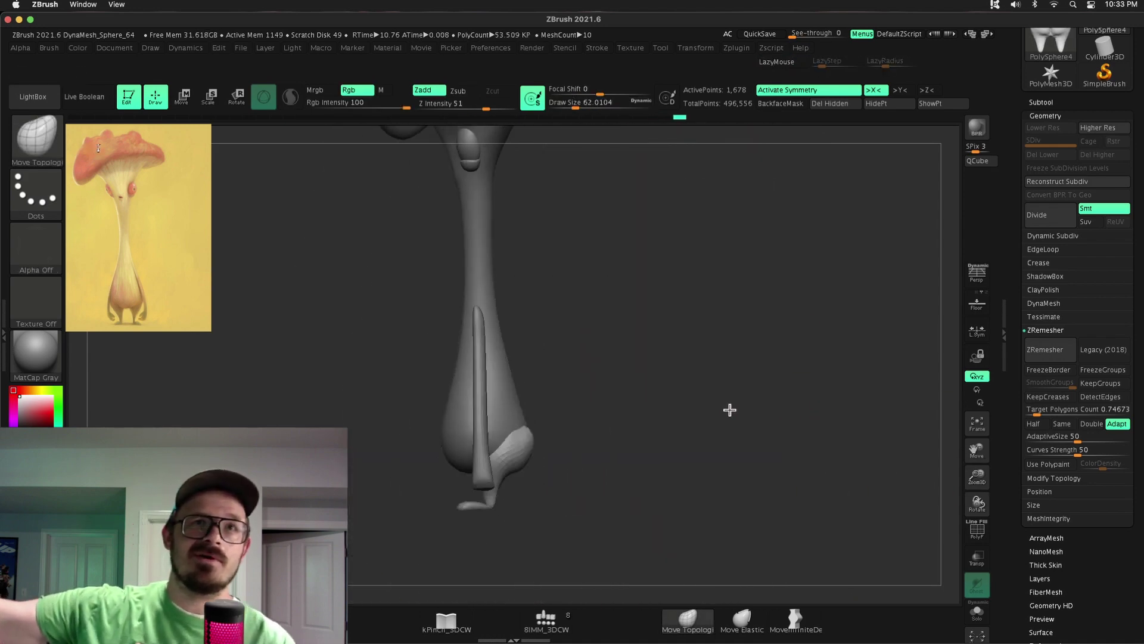
{"action": "right_click_drag", "start_coordinate": [729, 410], "coordinate": [1002, 392]}
{"action": "right_click_drag", "start_coordinate": [437, 565], "coordinate": [778, 346]}
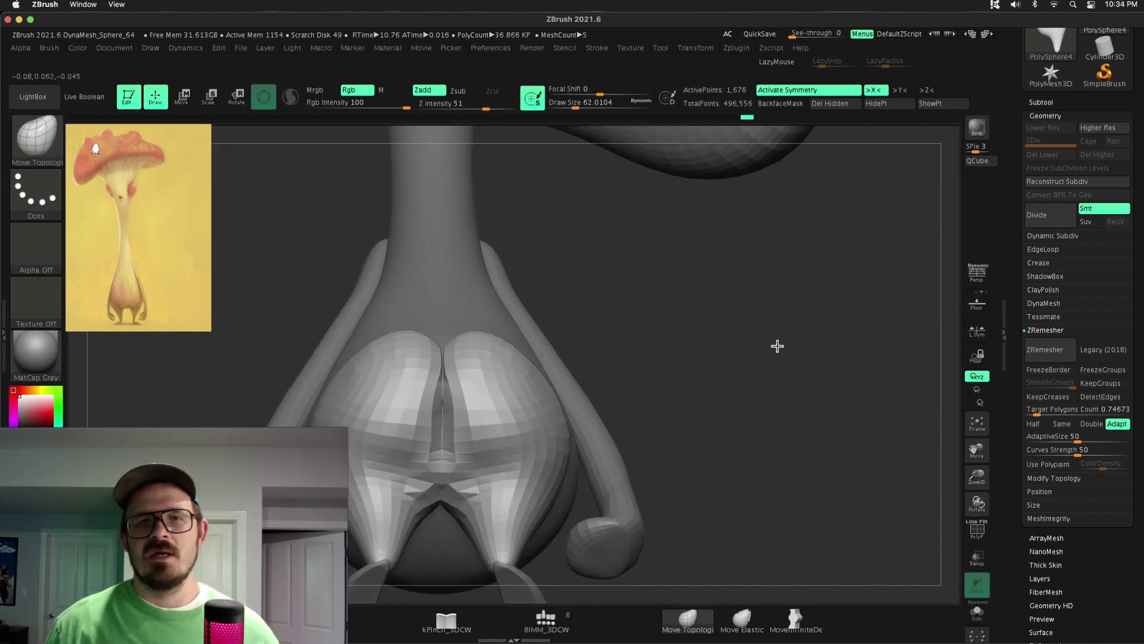
- Save the project with the full mushroom character in front view
{"action": "mouse_move", "coordinate": [494, 441]}
{"action": "right_mouse_down"}
{"action": "mouse_move", "coordinate": [669, 309]}
{"action": "mouse_move", "coordinate": [556, 378]}
{"action": "mouse_move", "coordinate": [613, 409]}
{"action": "mouse_move", "coordinate": [580, 340]}
{"action": "mouse_move", "coordinate": [975, 451]}
{"action": "right_mouse_up"}
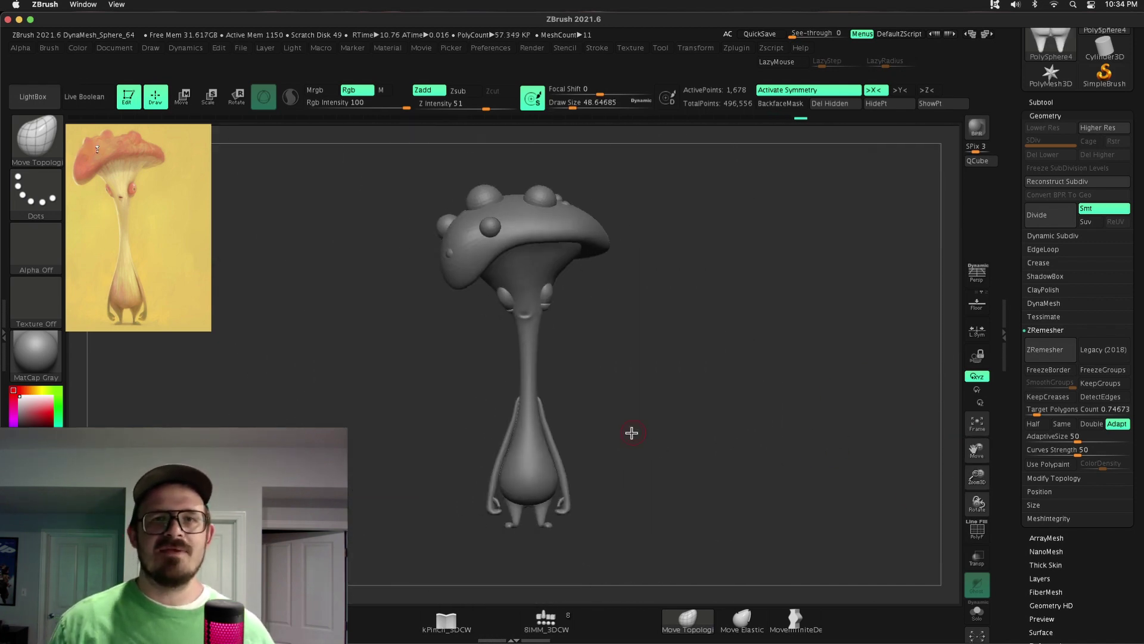
{"action": "key", "text": "ctrl+s"}
{"action": "key", "text": "Return"}
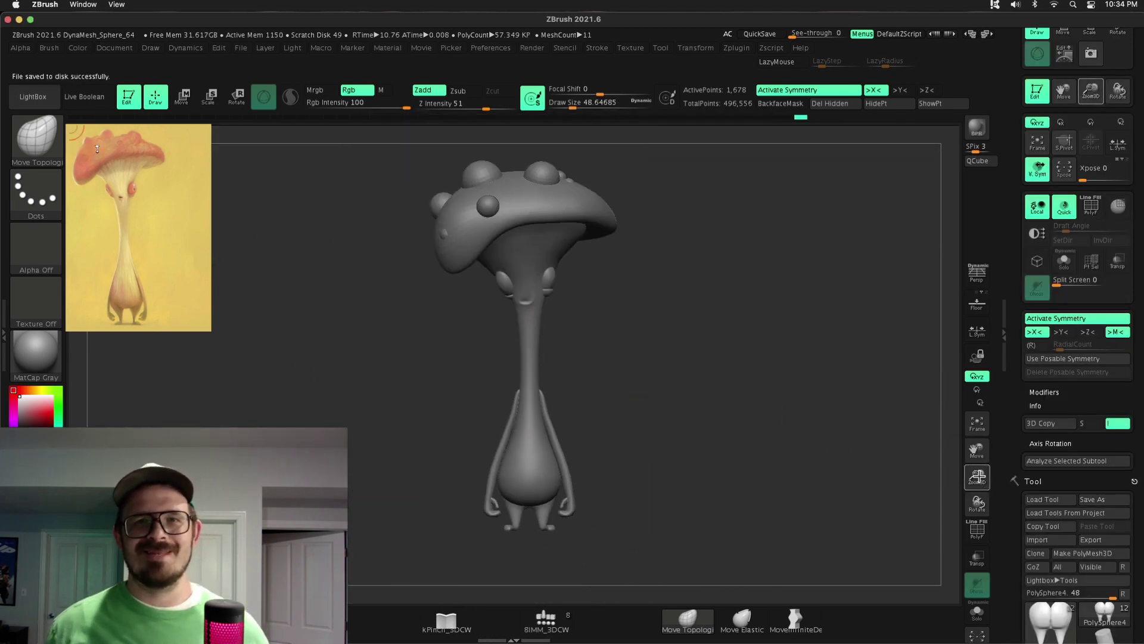